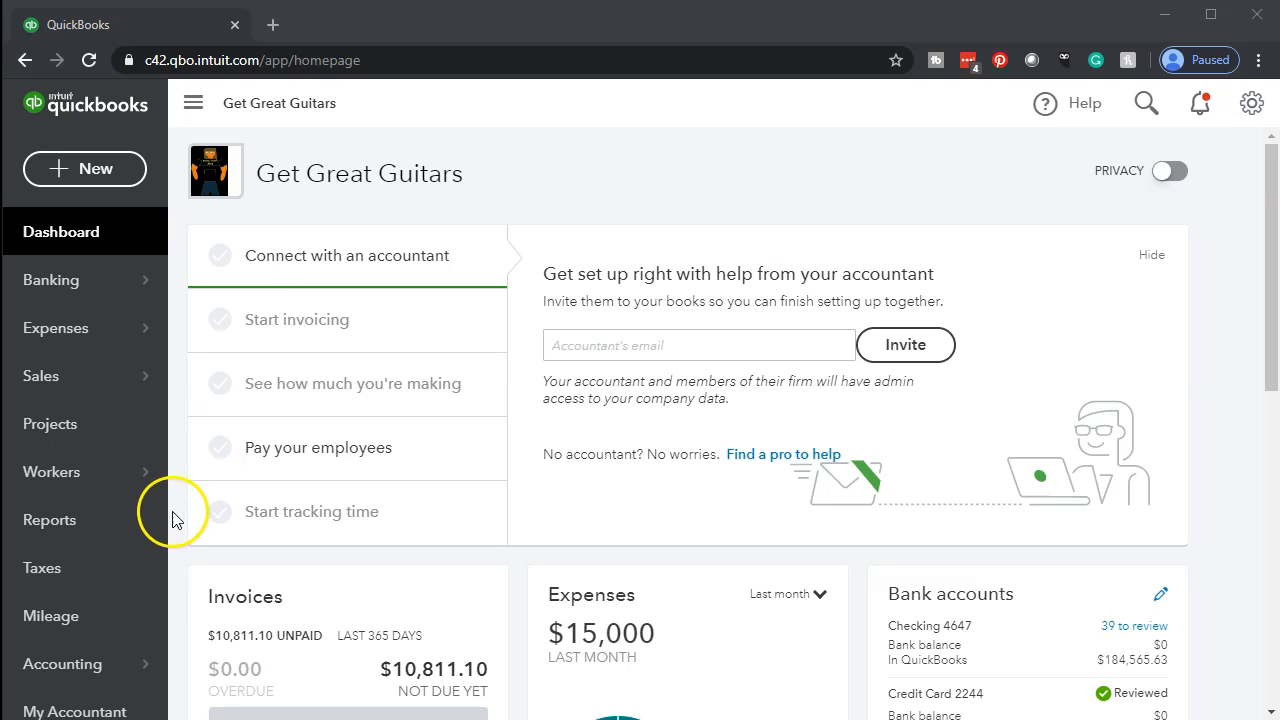
Open the Profit and Loss report from the standard reports list.
click(108, 540)
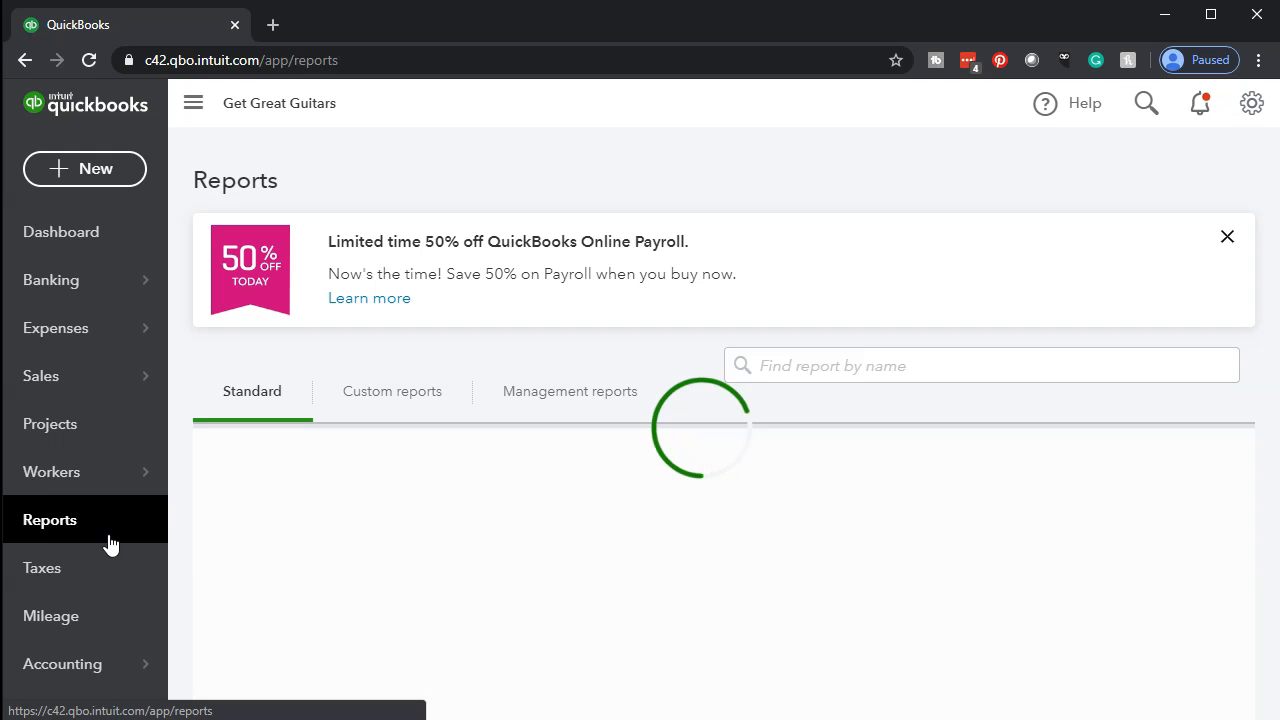
scroll(223, 563, down, 1)
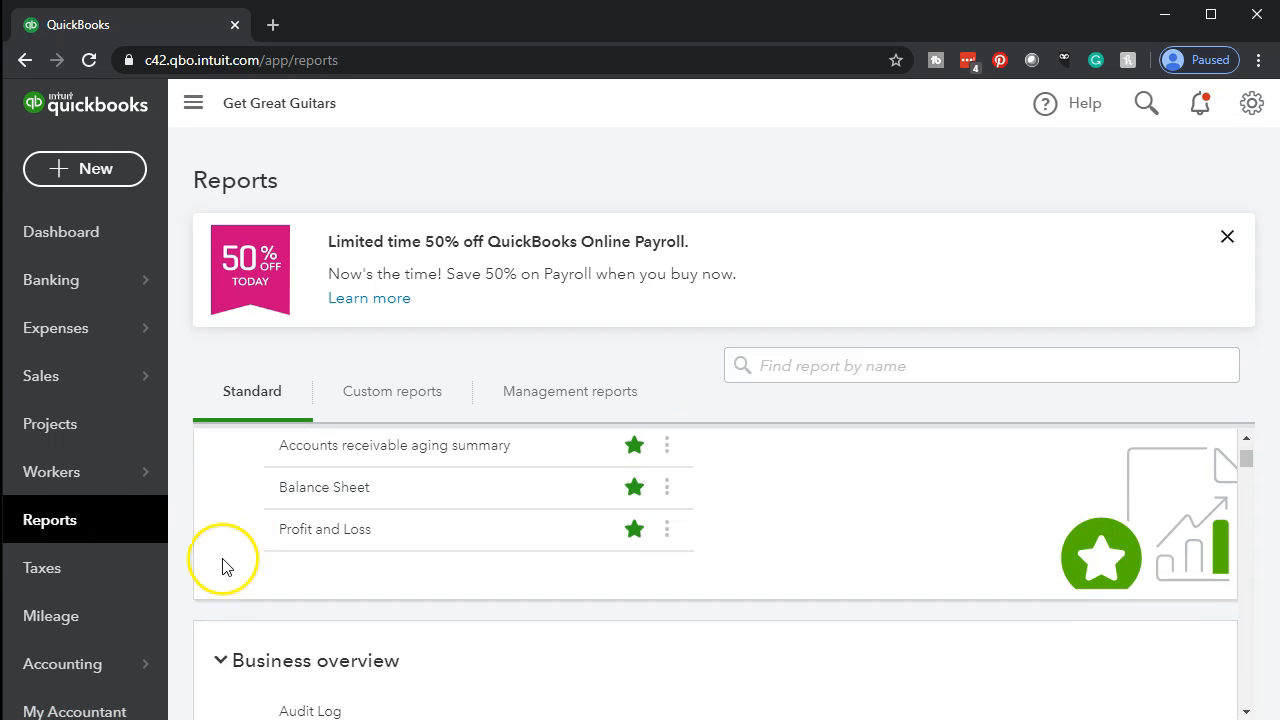
click(316, 533)
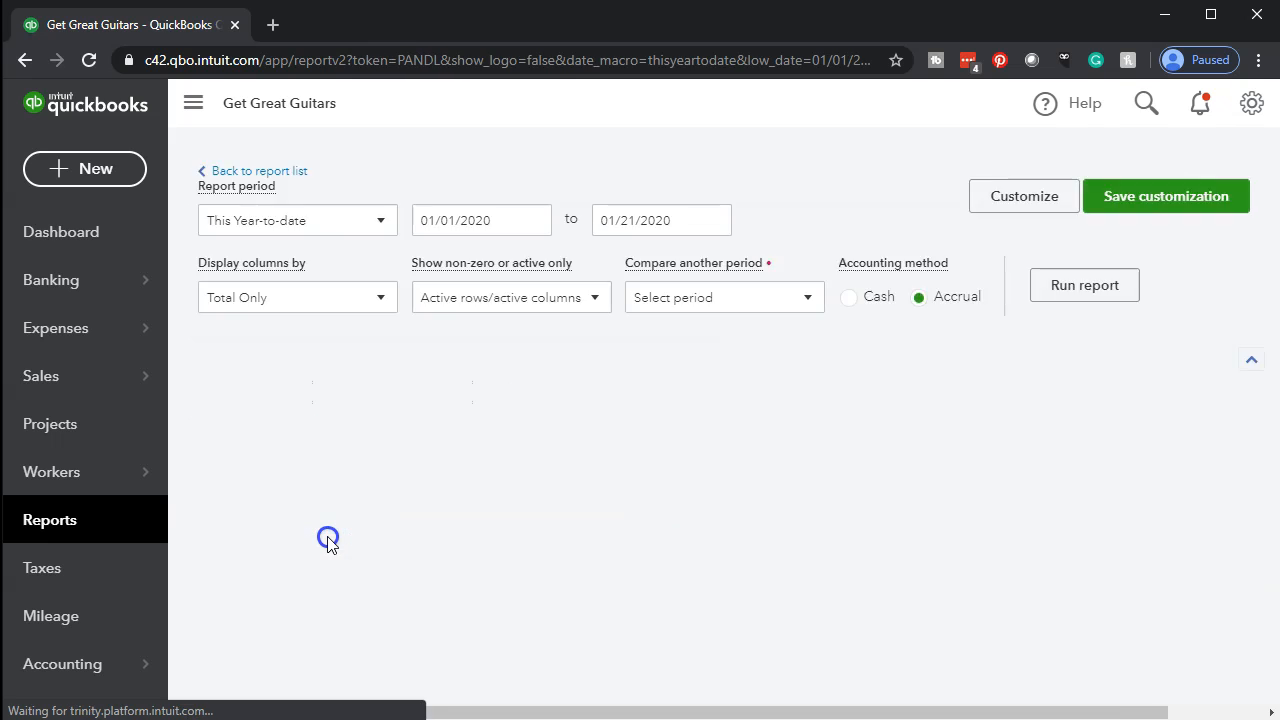
Set the Profit and Loss report period to 05/01/2020 through 06/30/2020 and run the report.
scroll(328, 540, down, 3)
scroll(328, 540, up, 3)
click(500, 256)
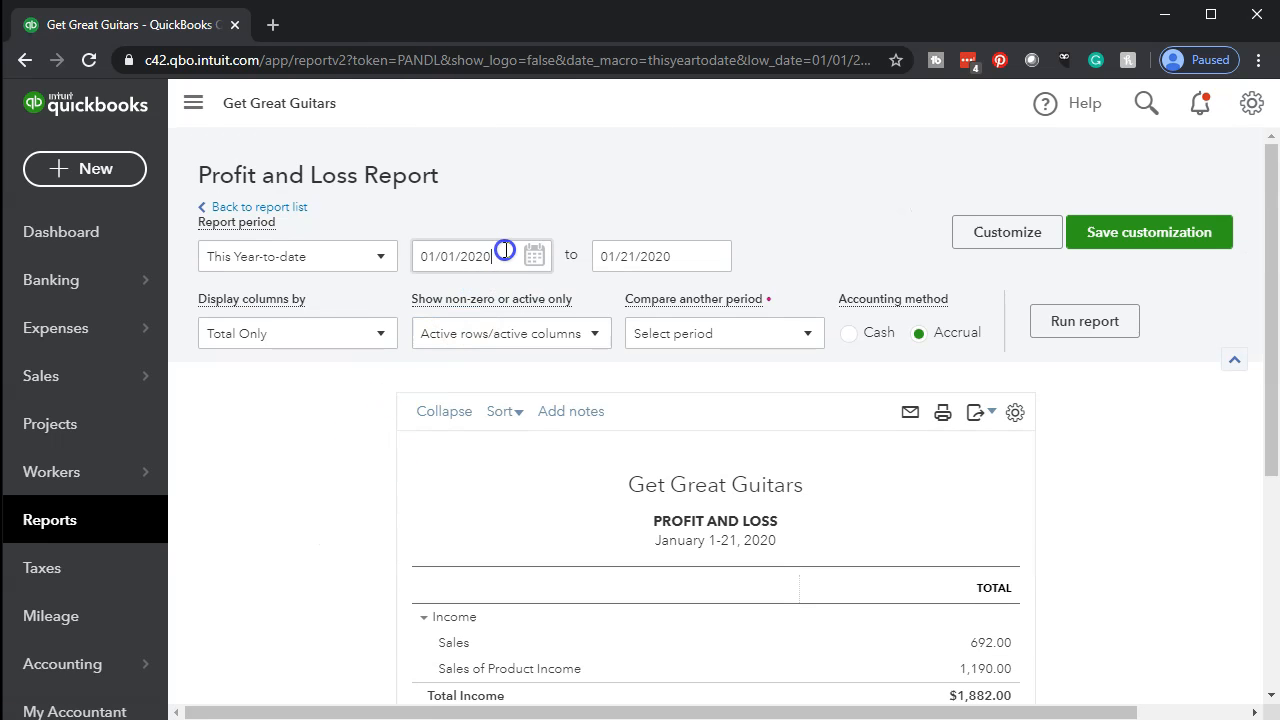
text(05)
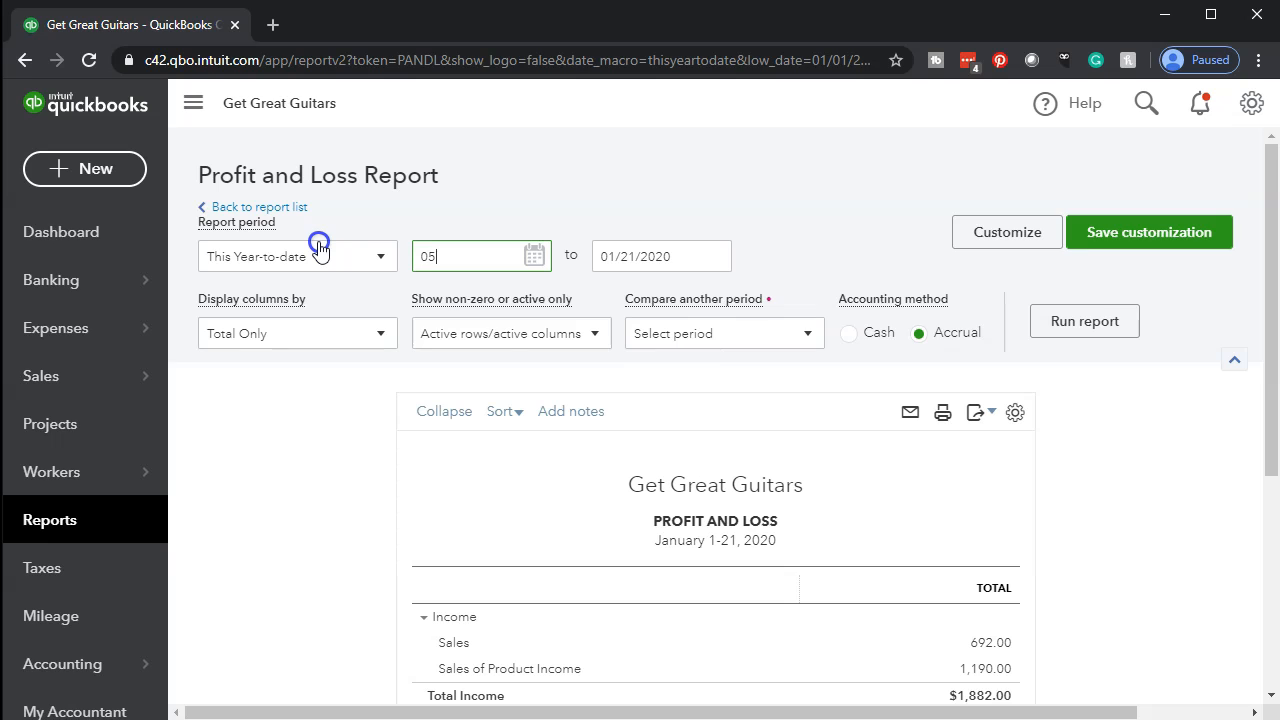
text(/01/2020)
key(Tab)
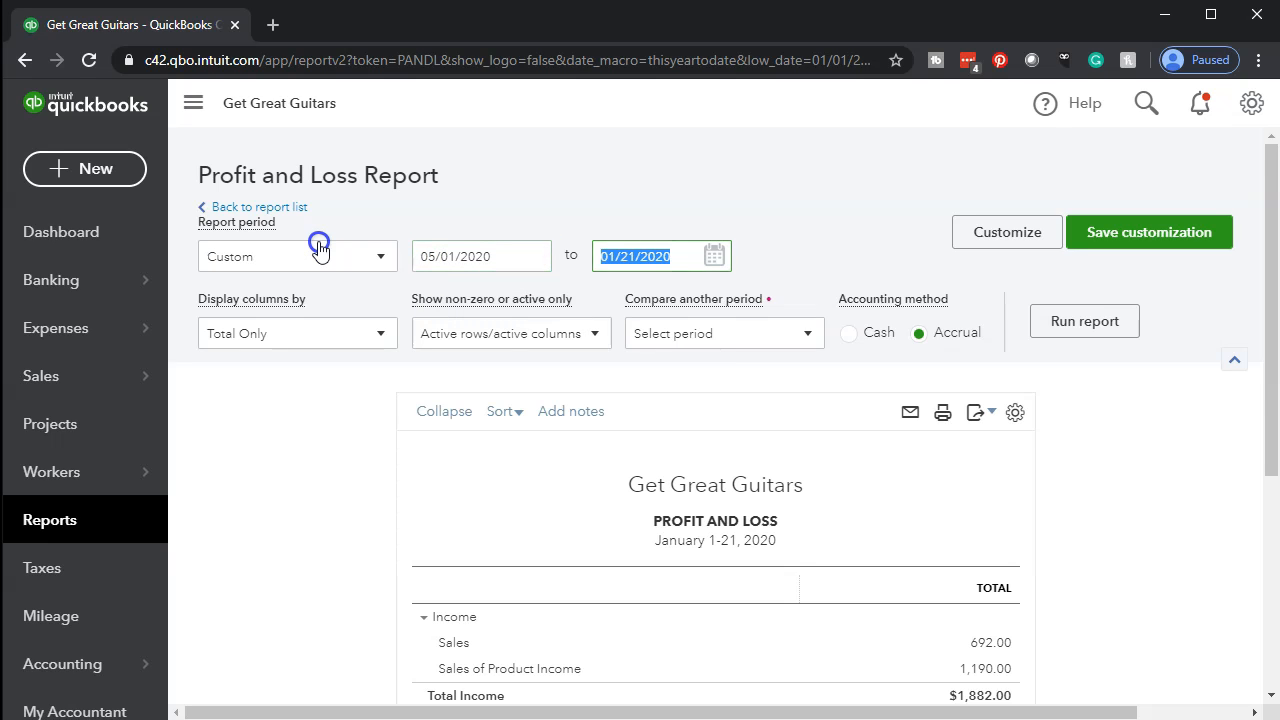
text(06/30/2020)
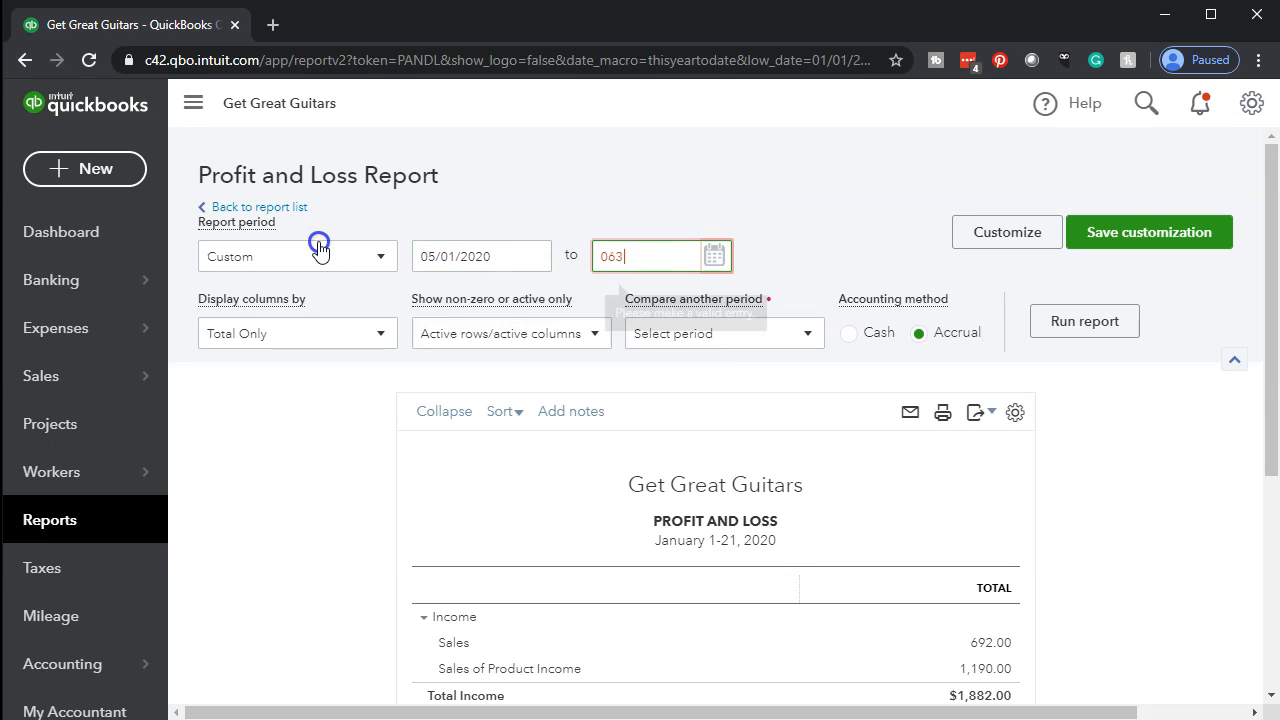
key(Tab)
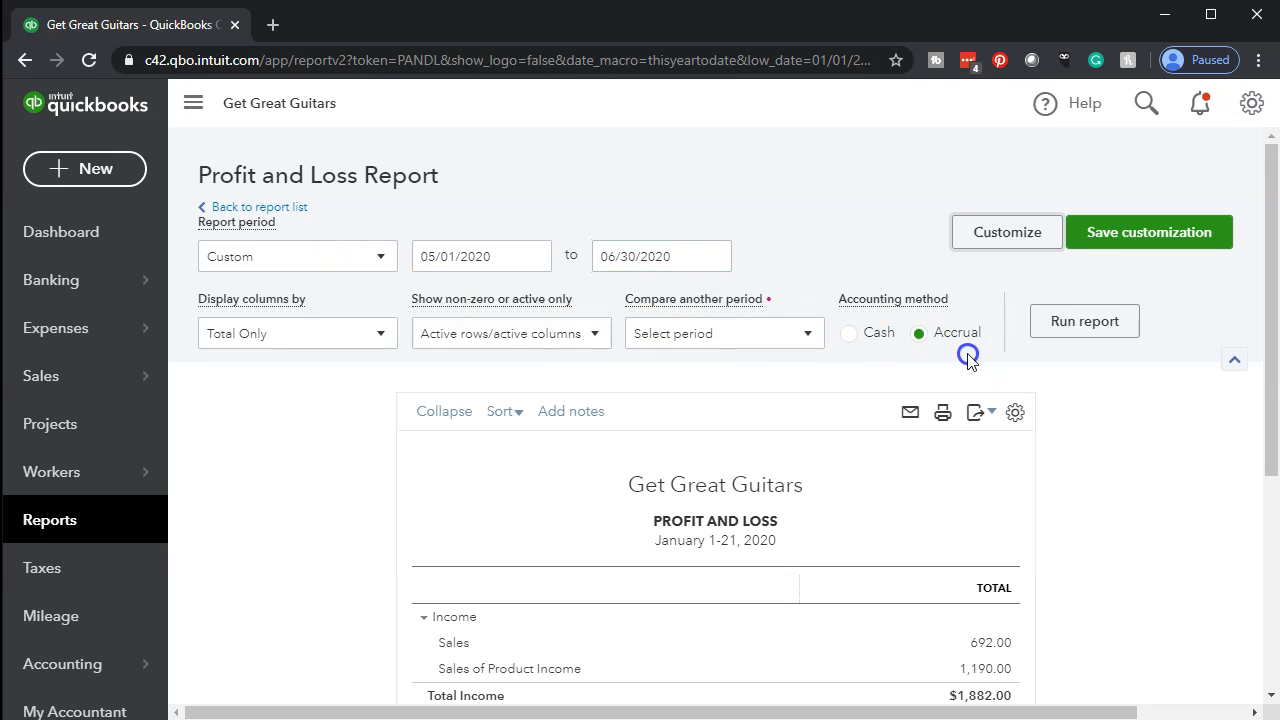
click(1040, 328)
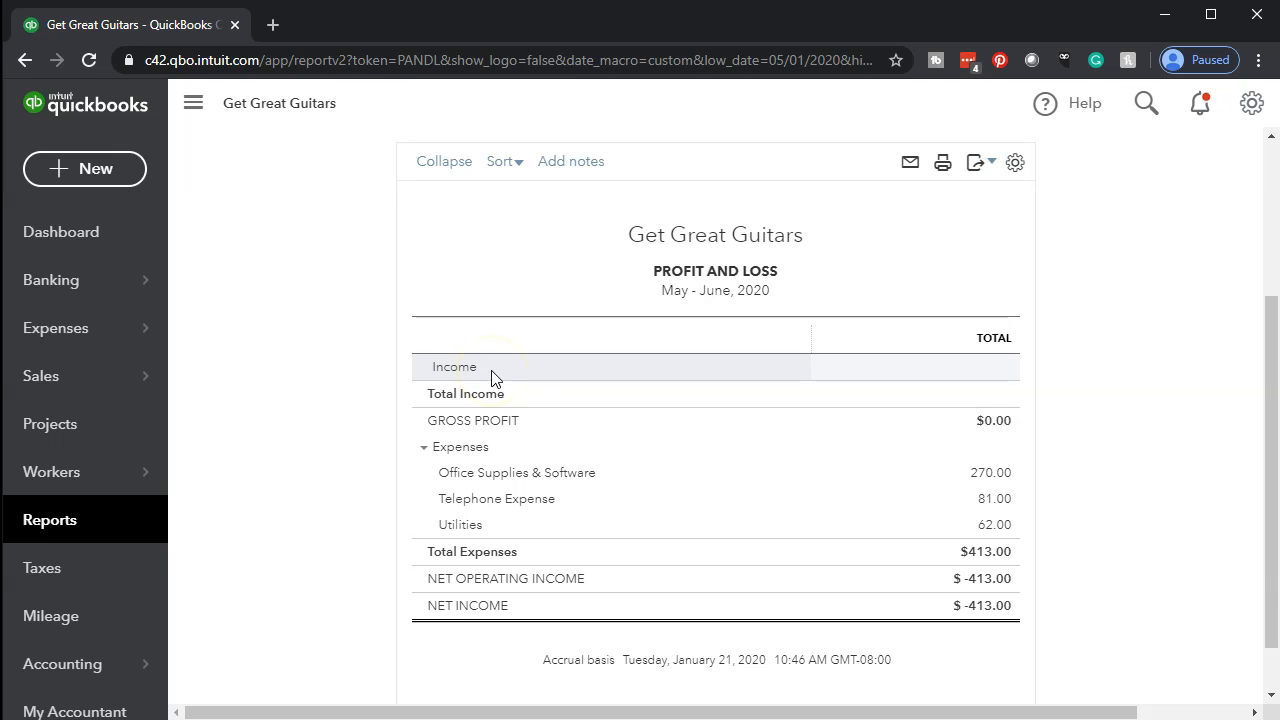
Duplicate the browser tab holding the Profit and Loss report and return to the original tab.
right_click(181, 33)
key(Escape)
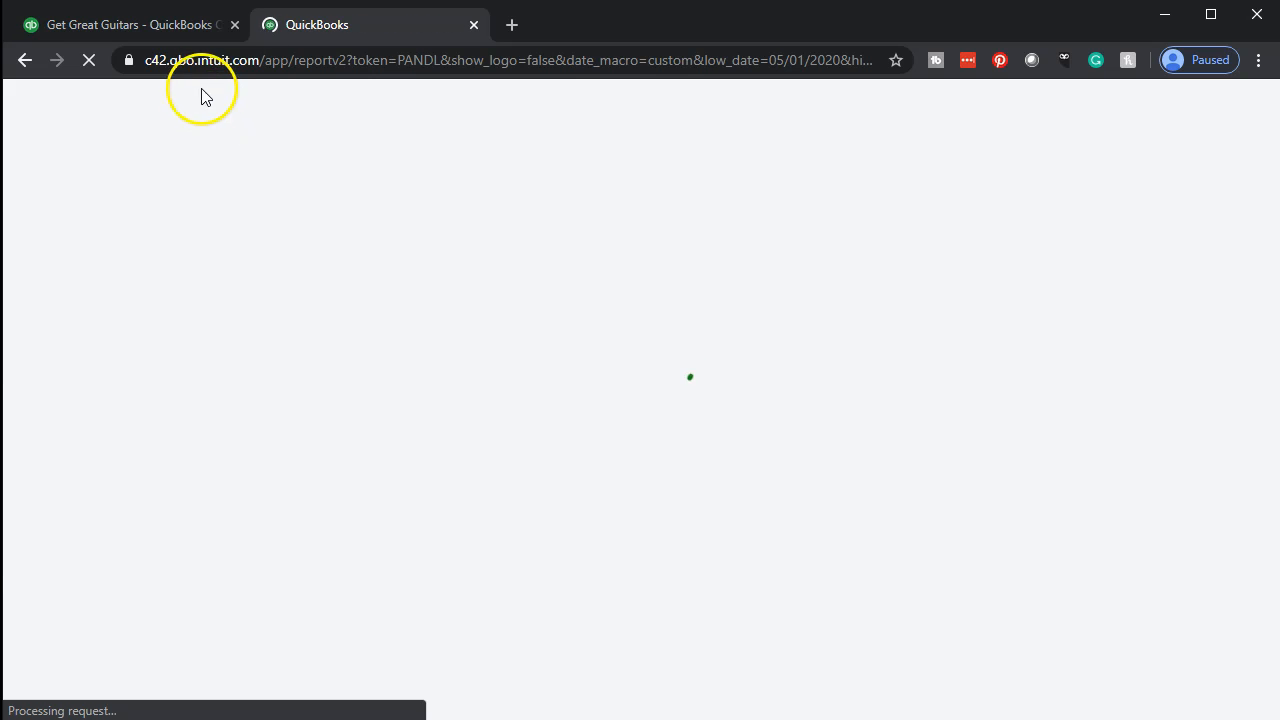
click(164, 29)
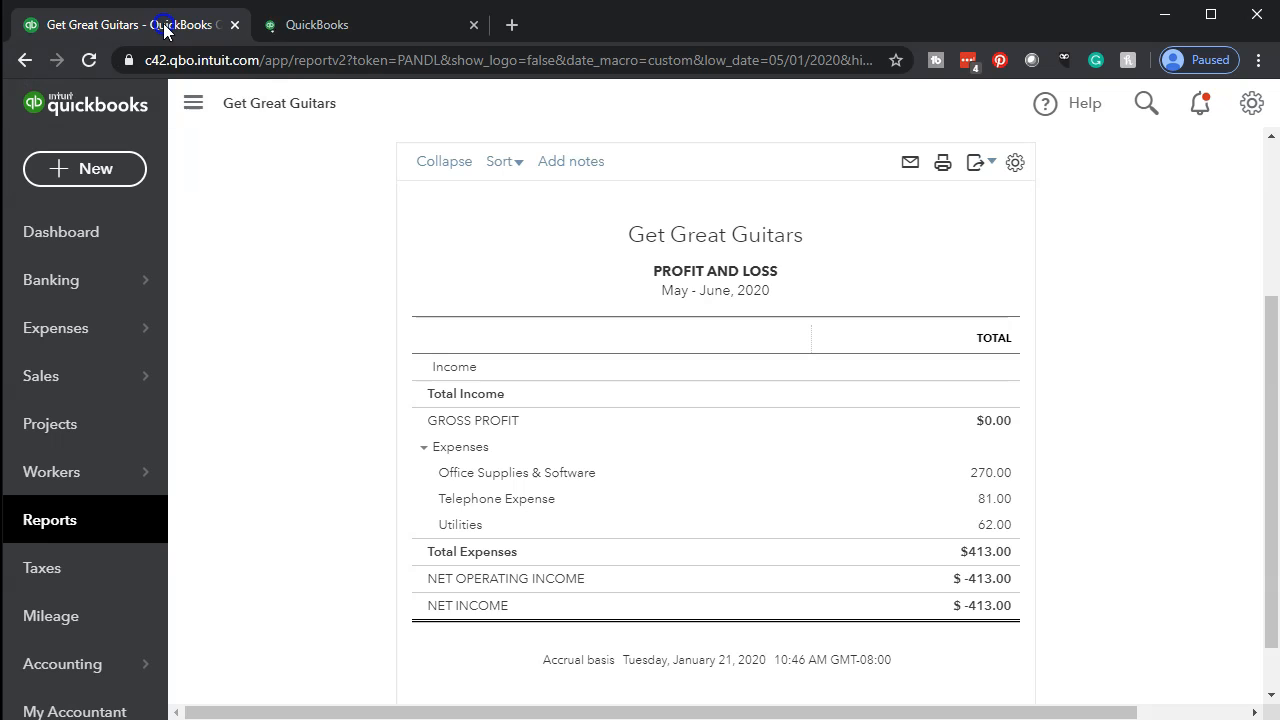
Open the Banking page and collapse the navigation sidebar to widen the transaction list.
click(95, 279)
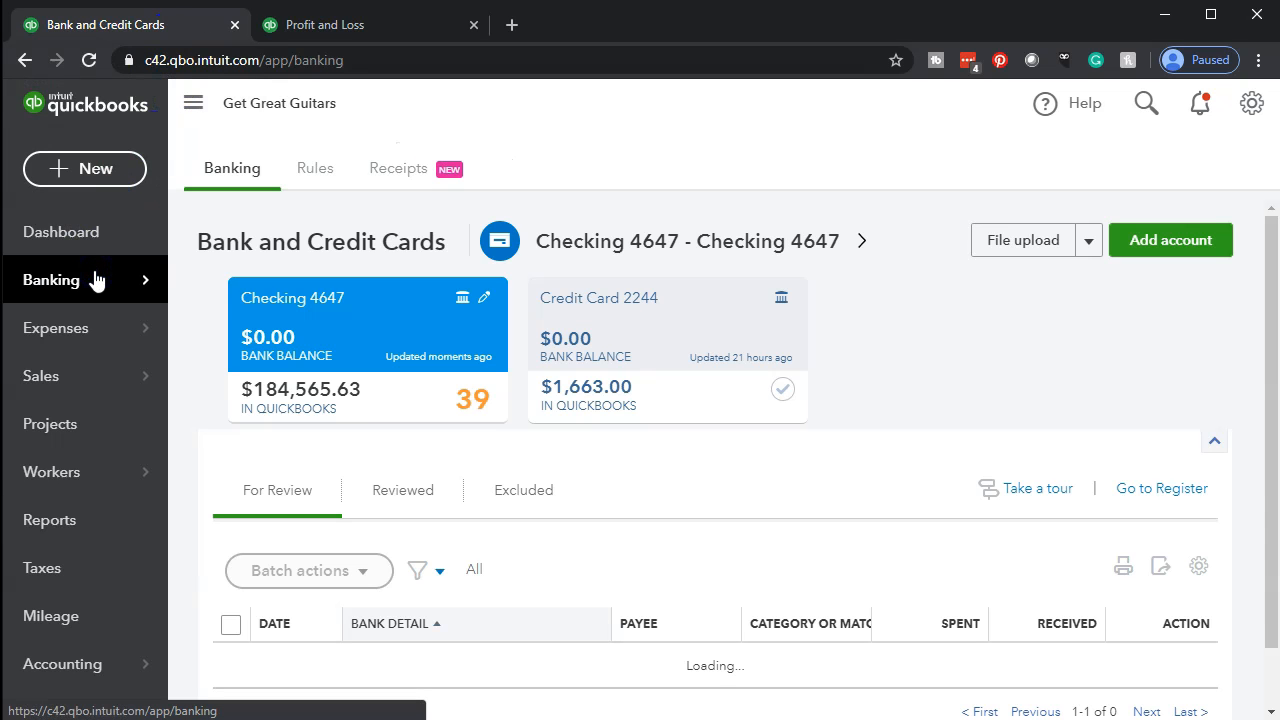
click(190, 110)
click(503, 290)
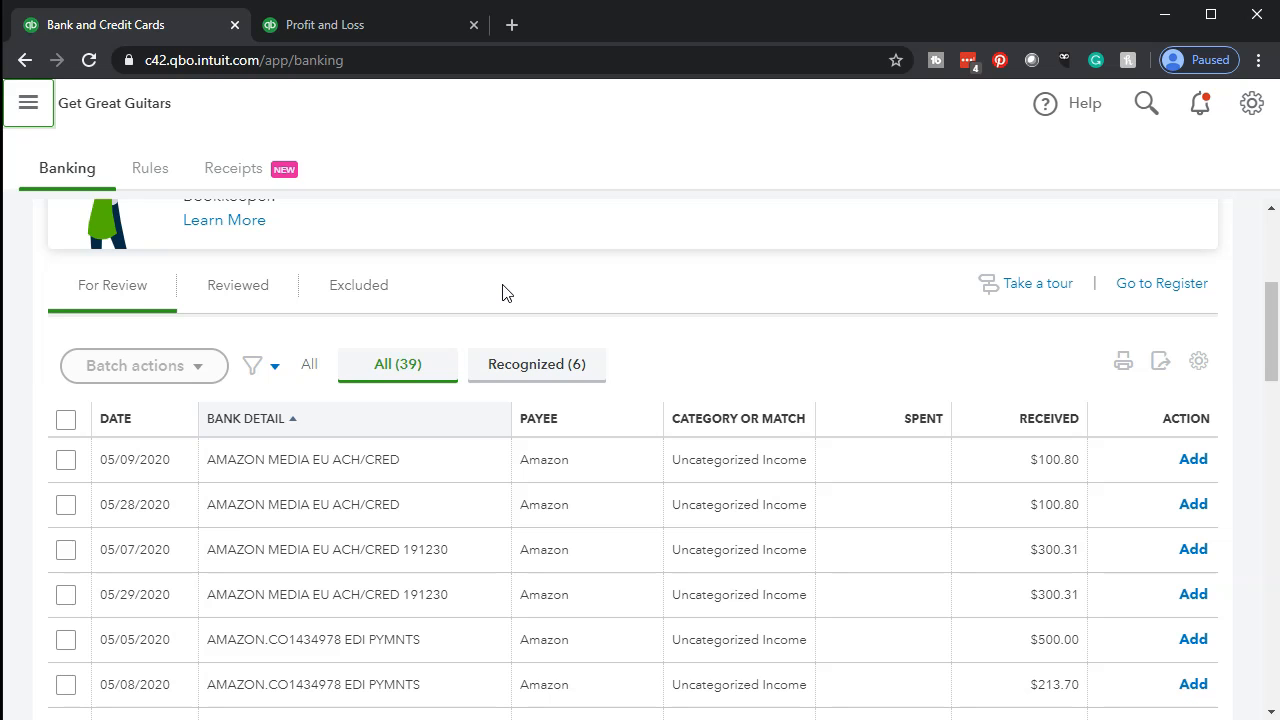
Examine the Checking 4647 transactions awaiting review, comparing the recognized ones with the full list.
scroll(503, 290, up, 3)
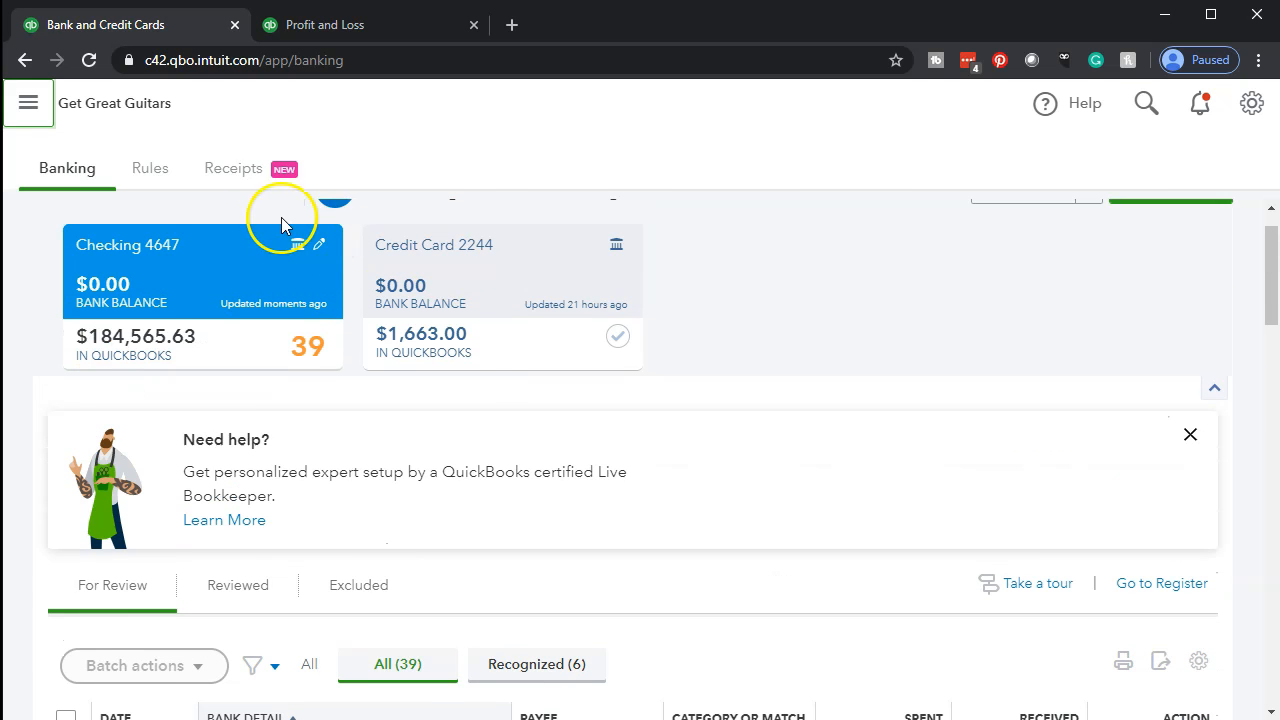
click(160, 188)
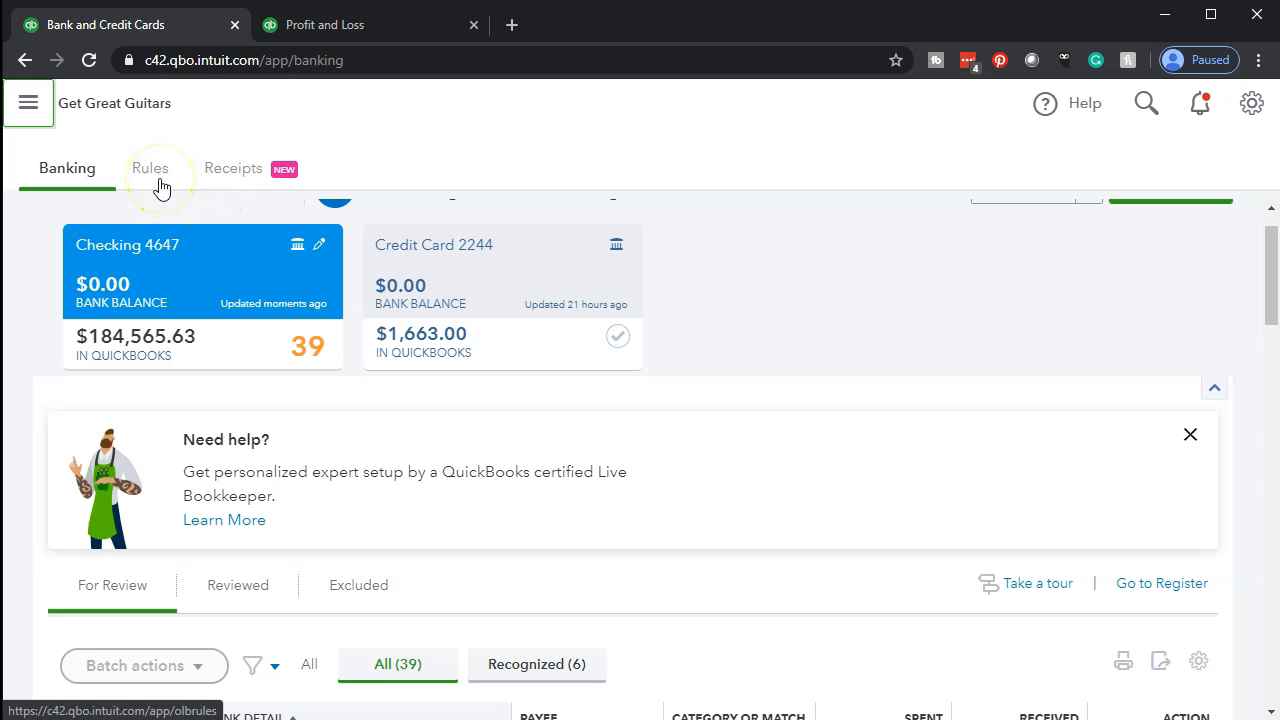
scroll(163, 338, down, 3)
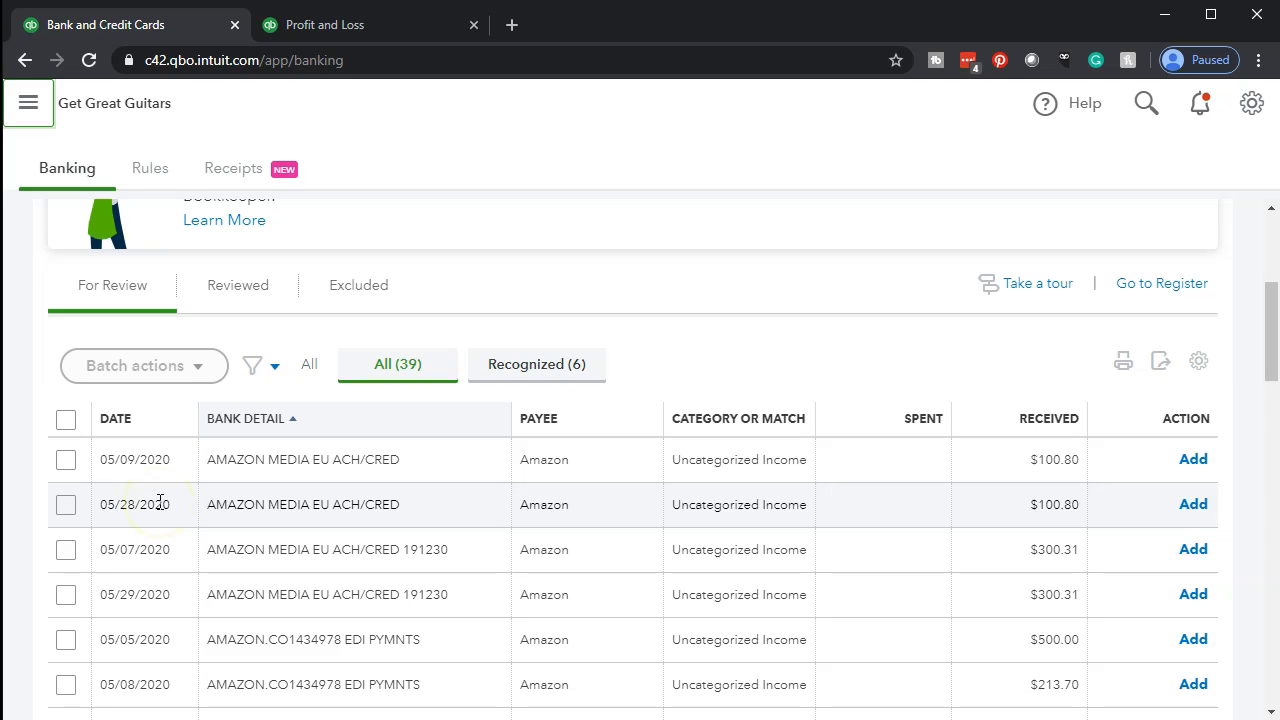
scroll(160, 505, down, 4)
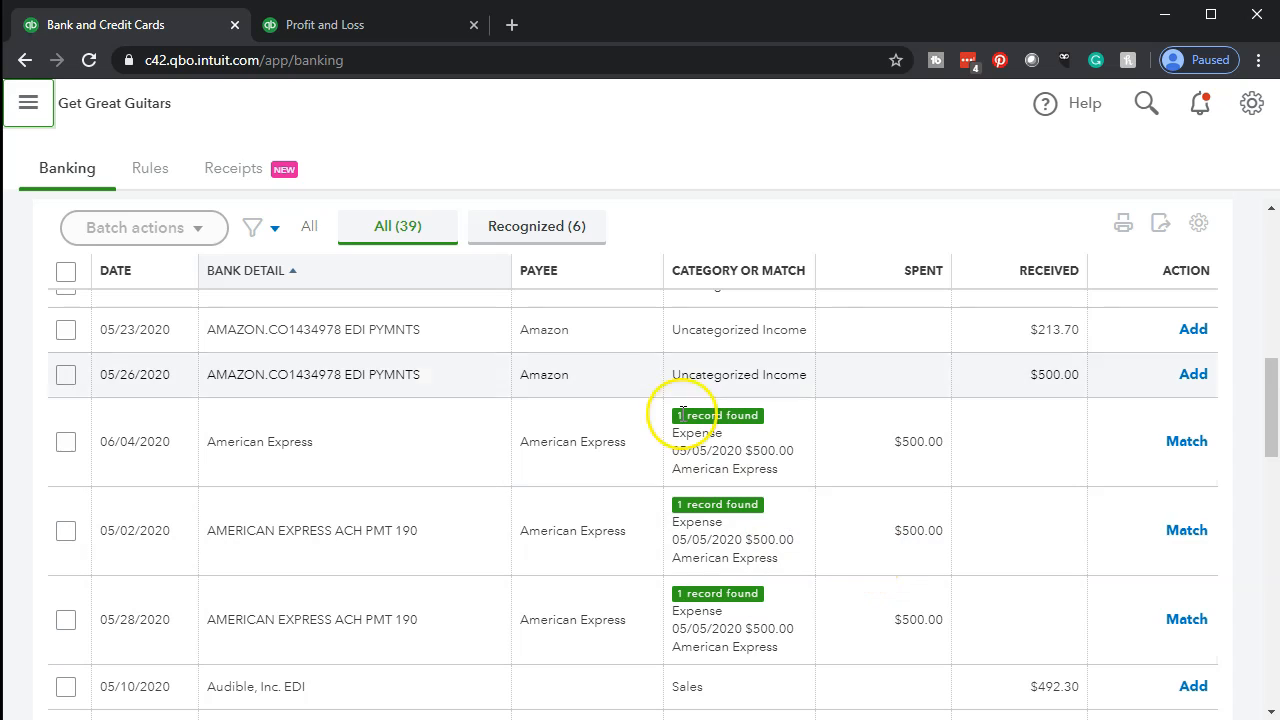
click(538, 230)
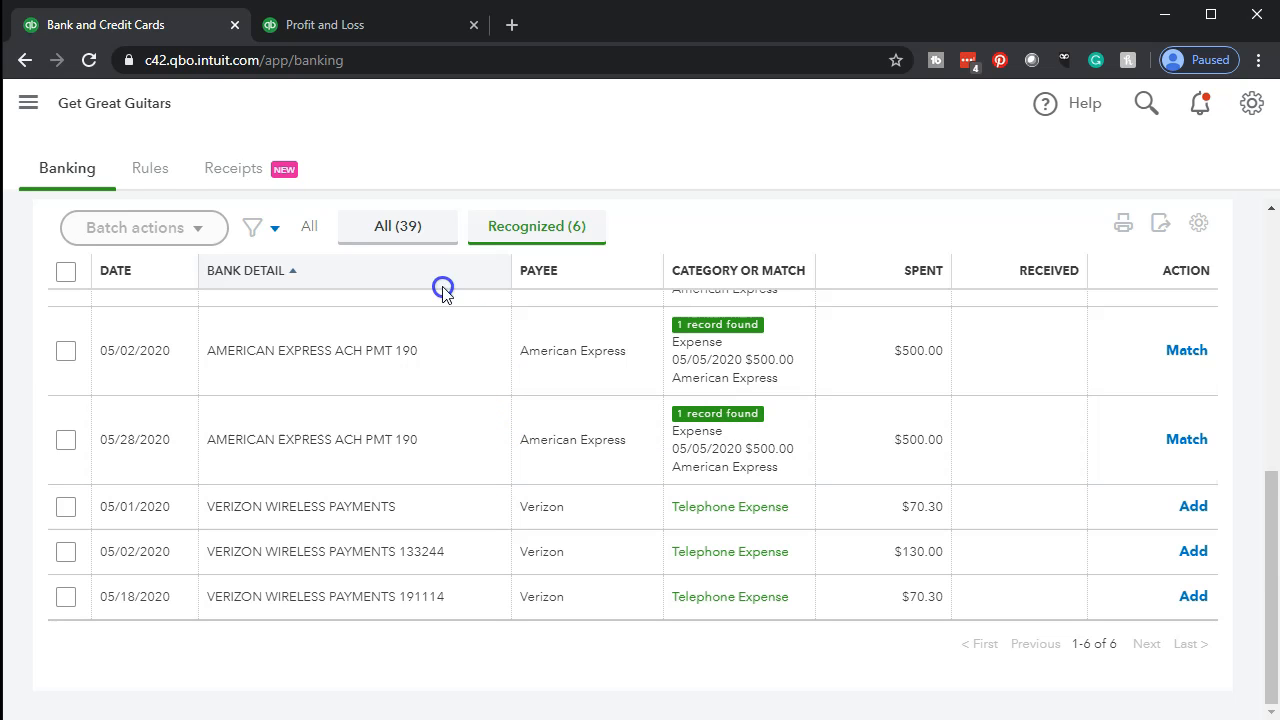
click(388, 226)
scroll(406, 541, up, 9)
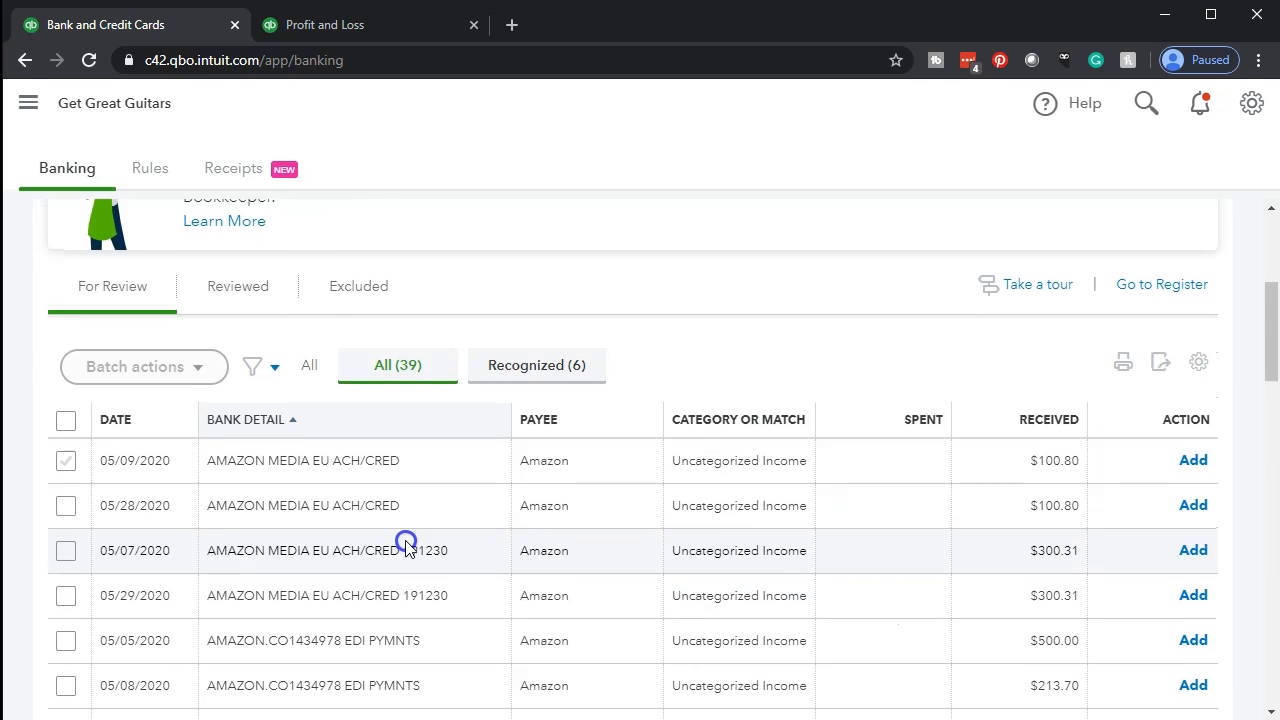
scroll(406, 541, down, 3)
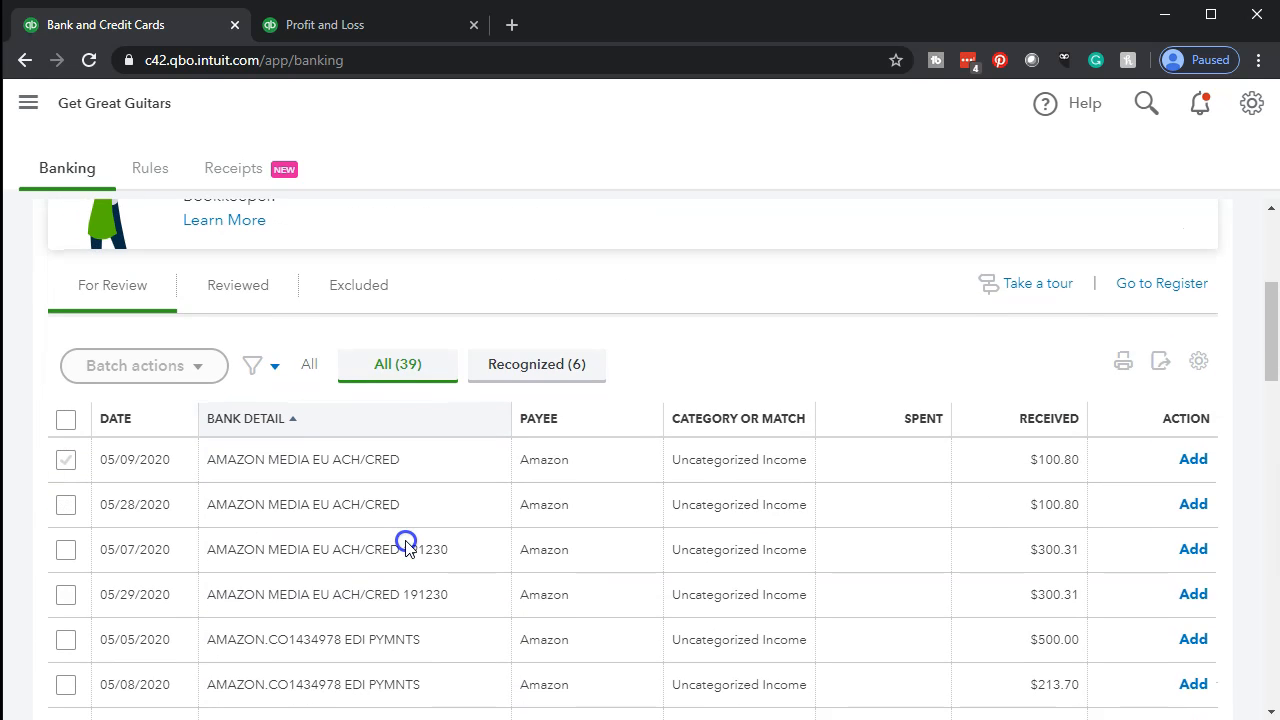
Look over the column and transaction detail options of the For Review table and close them.
click(1198, 364)
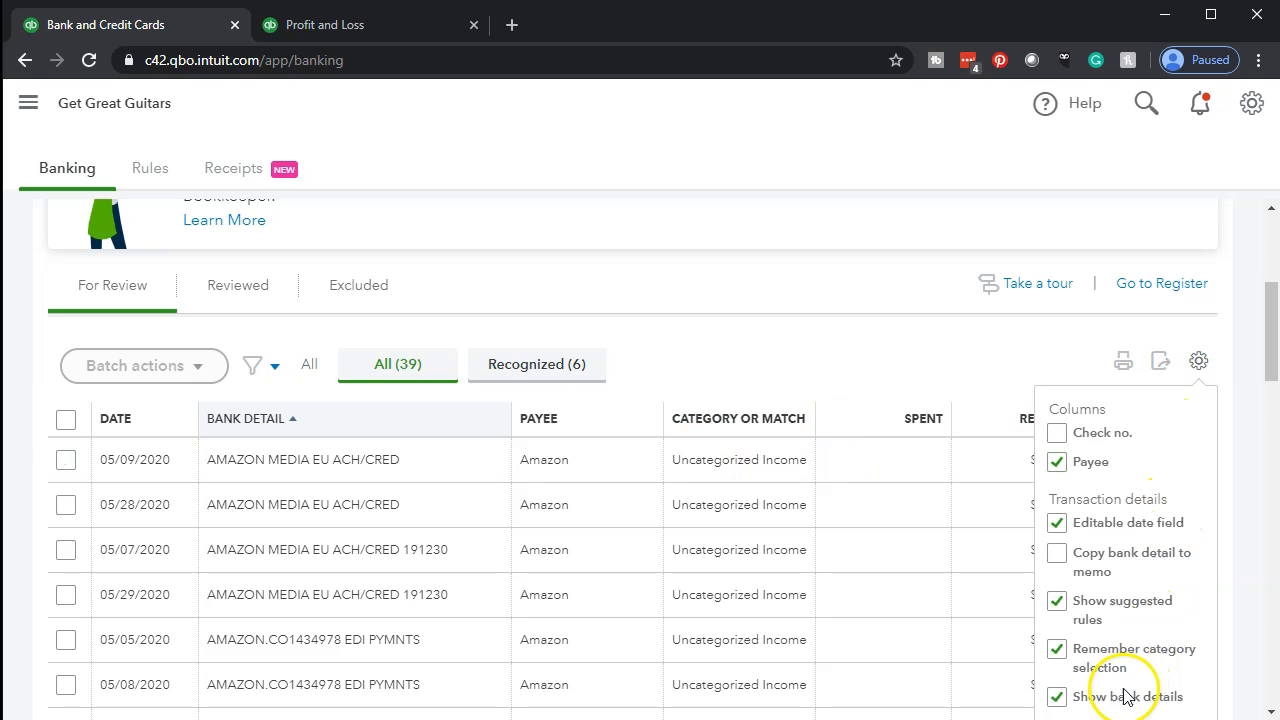
click(1086, 706)
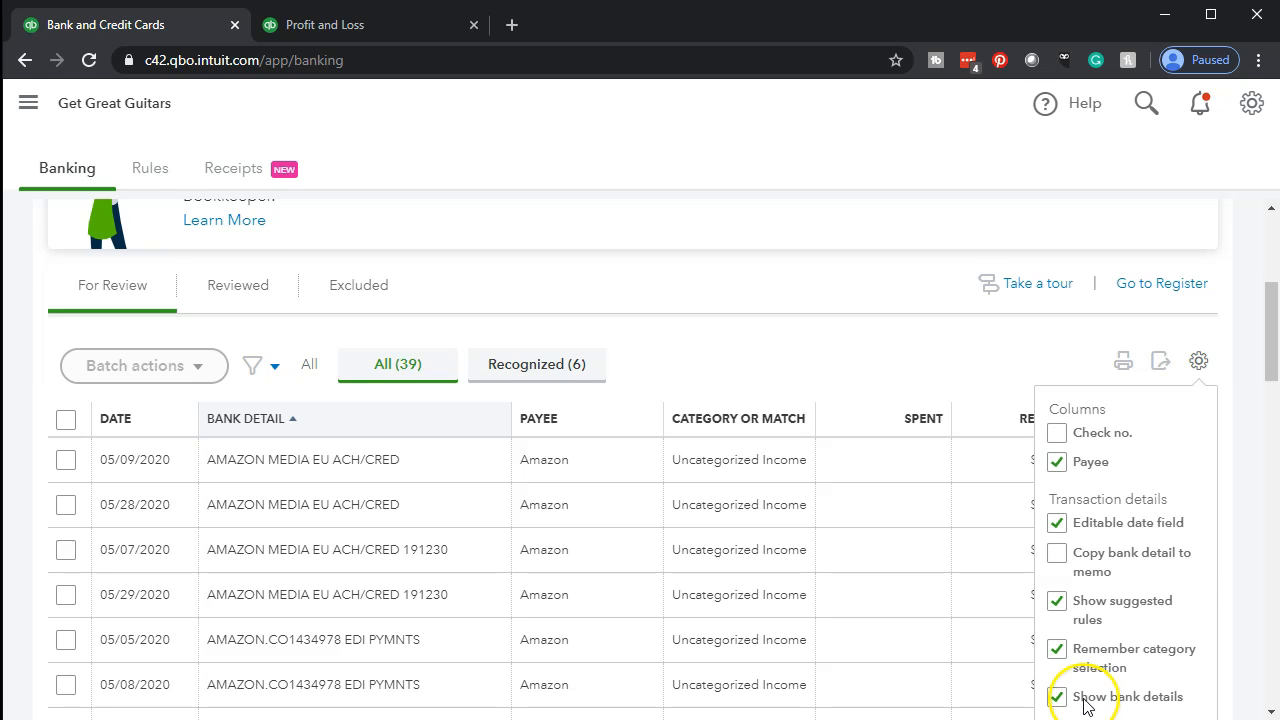
click(814, 334)
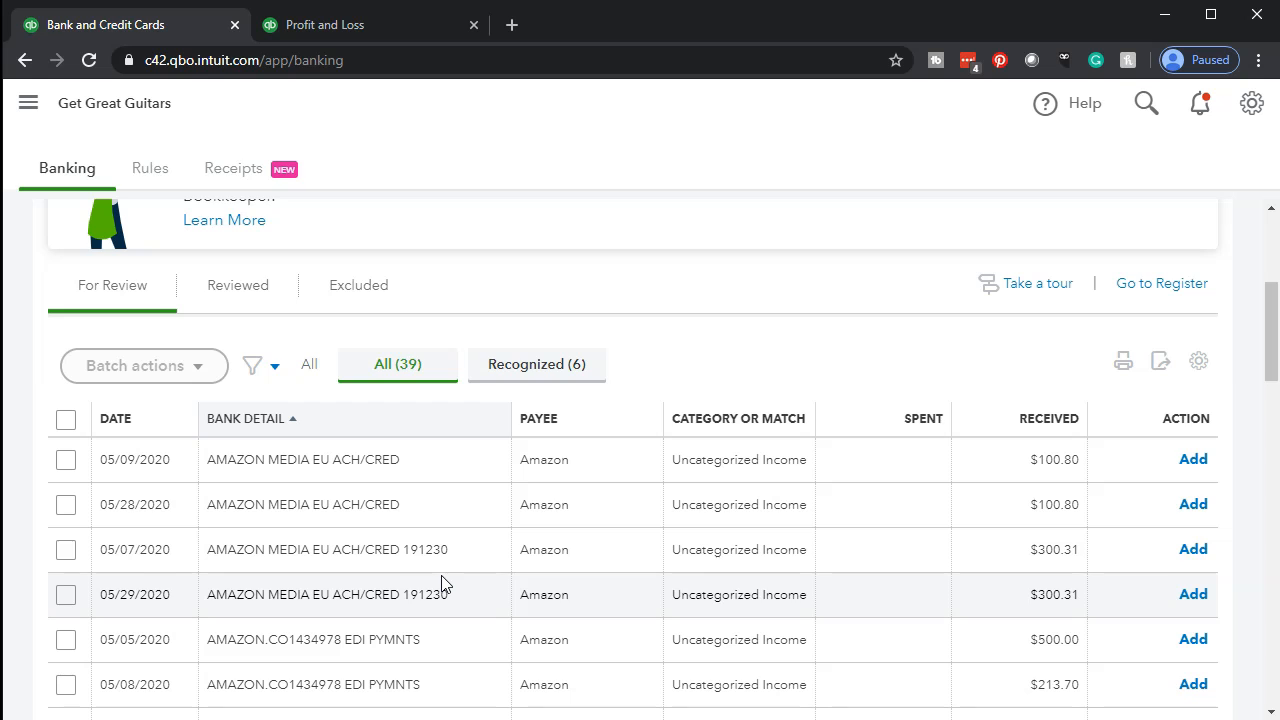
Look over the Amazon bank transactions and open the list of bank rules.
scroll(445, 585, down, 1)
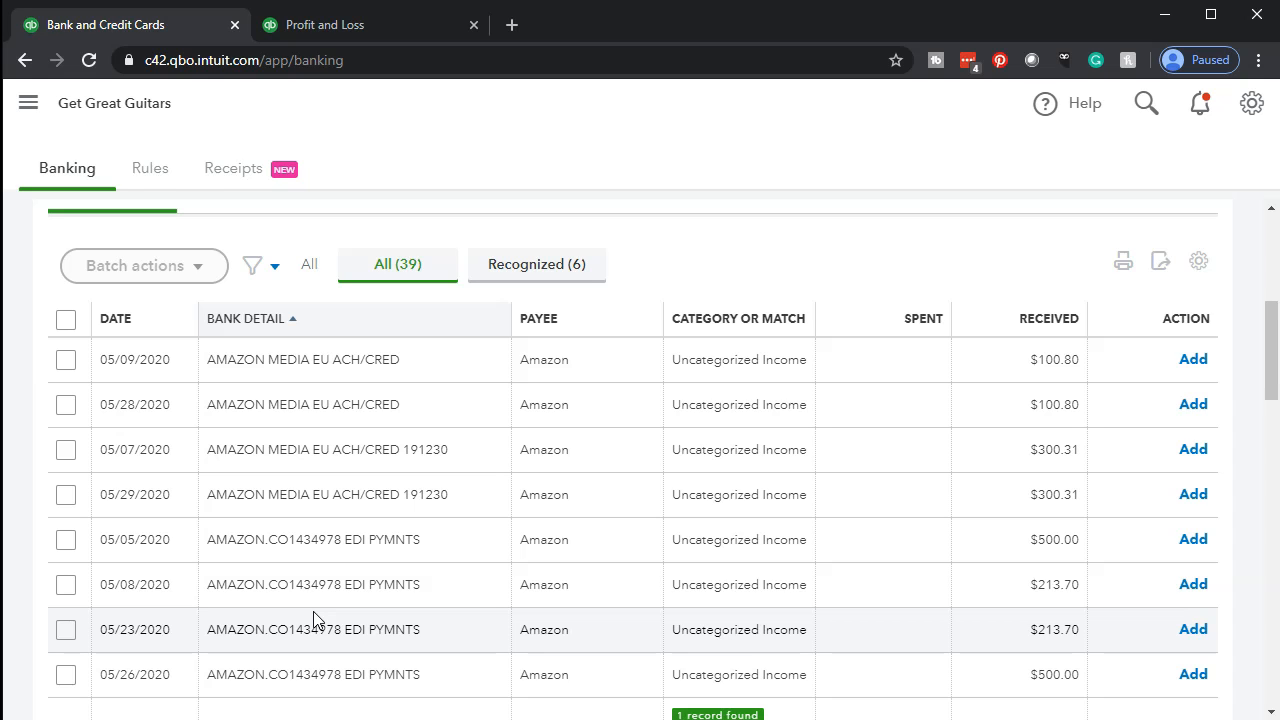
click(539, 287)
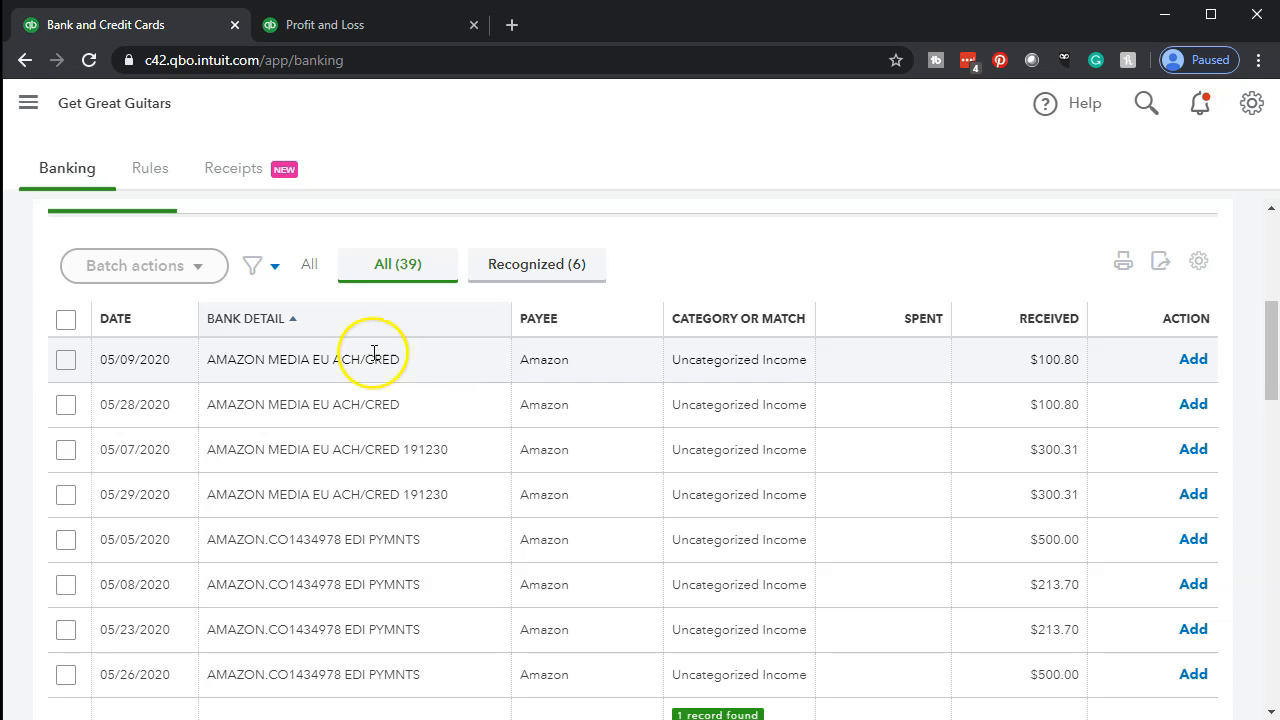
click(146, 172)
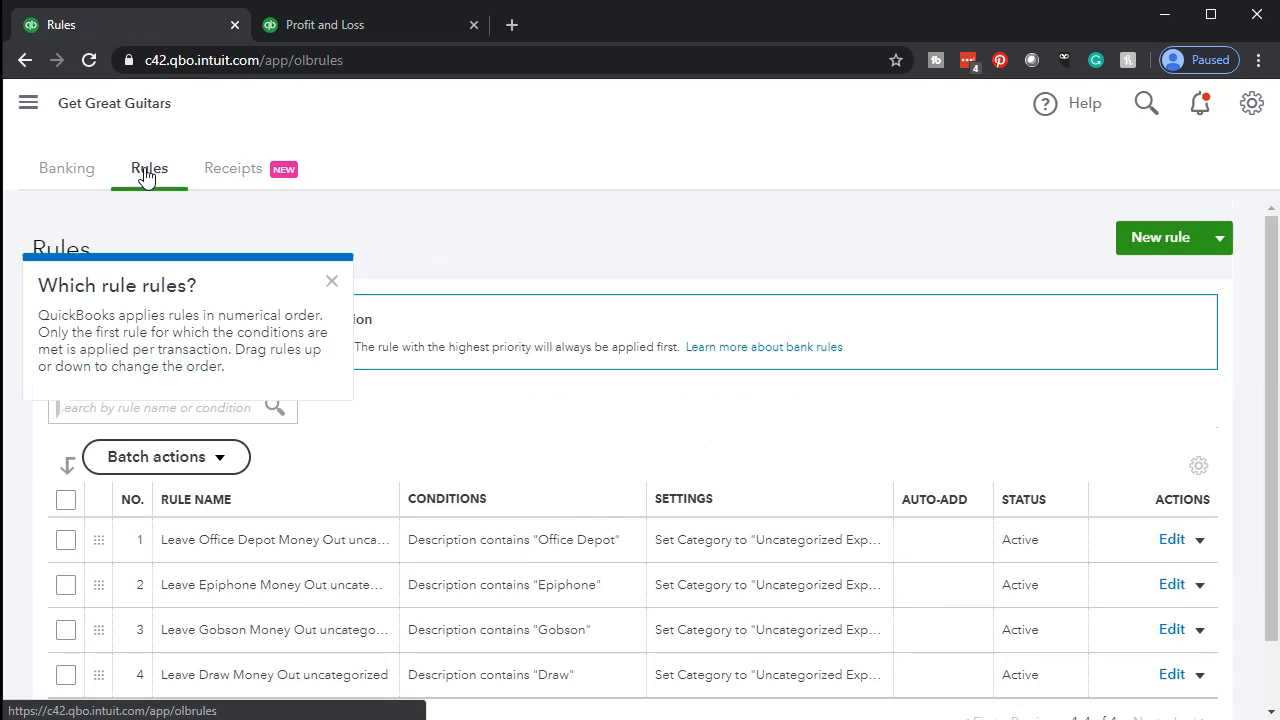
scroll(828, 478, down, 1)
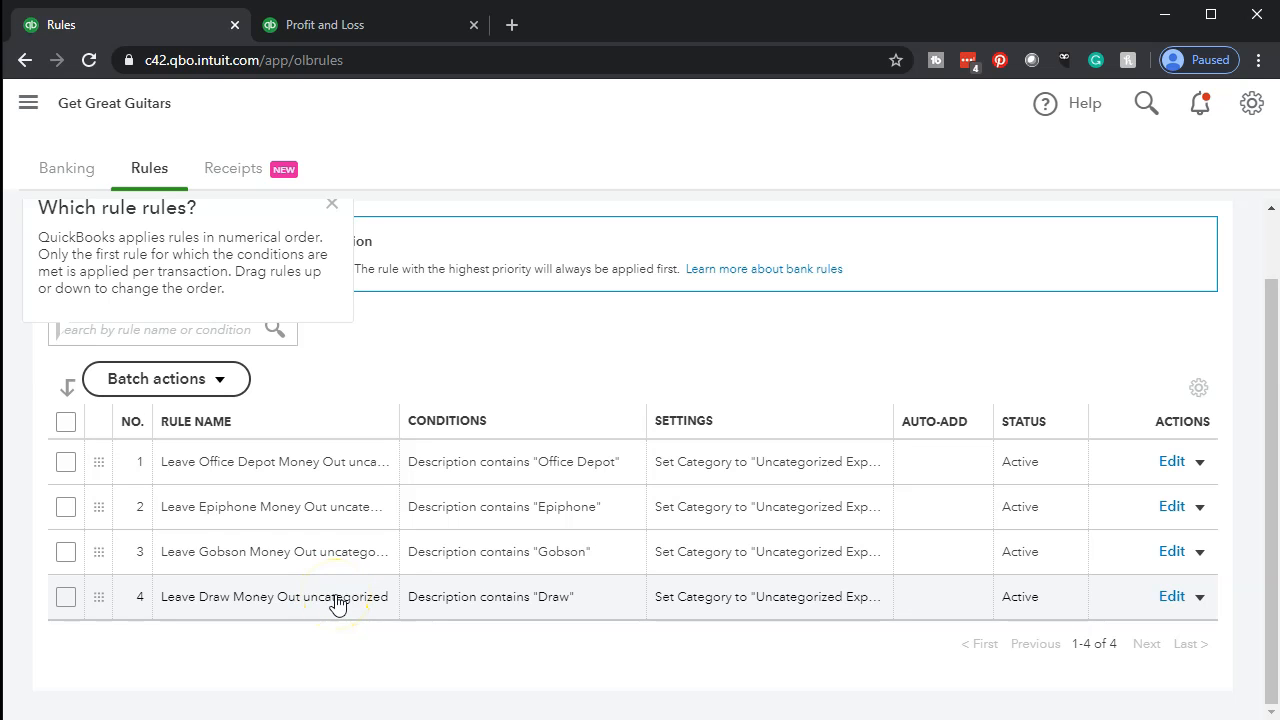
Delete all existing bank rules and dismiss the tip about rule order.
click(66, 424)
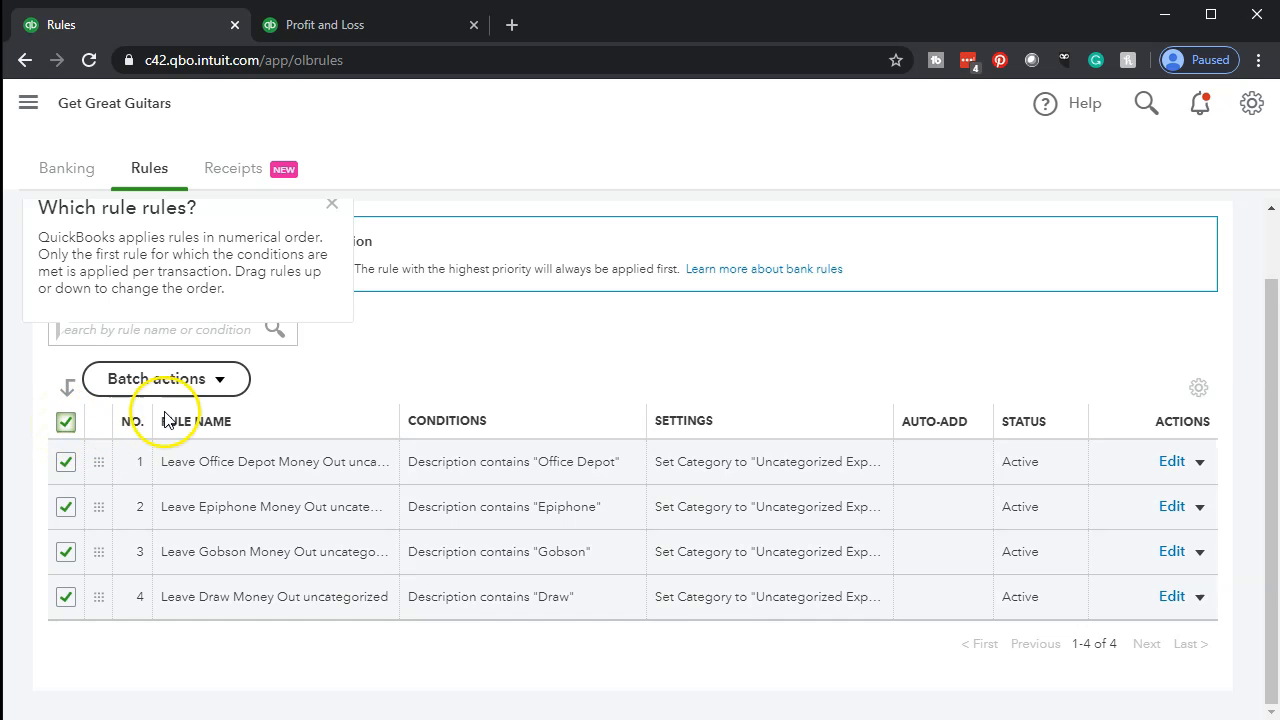
click(214, 388)
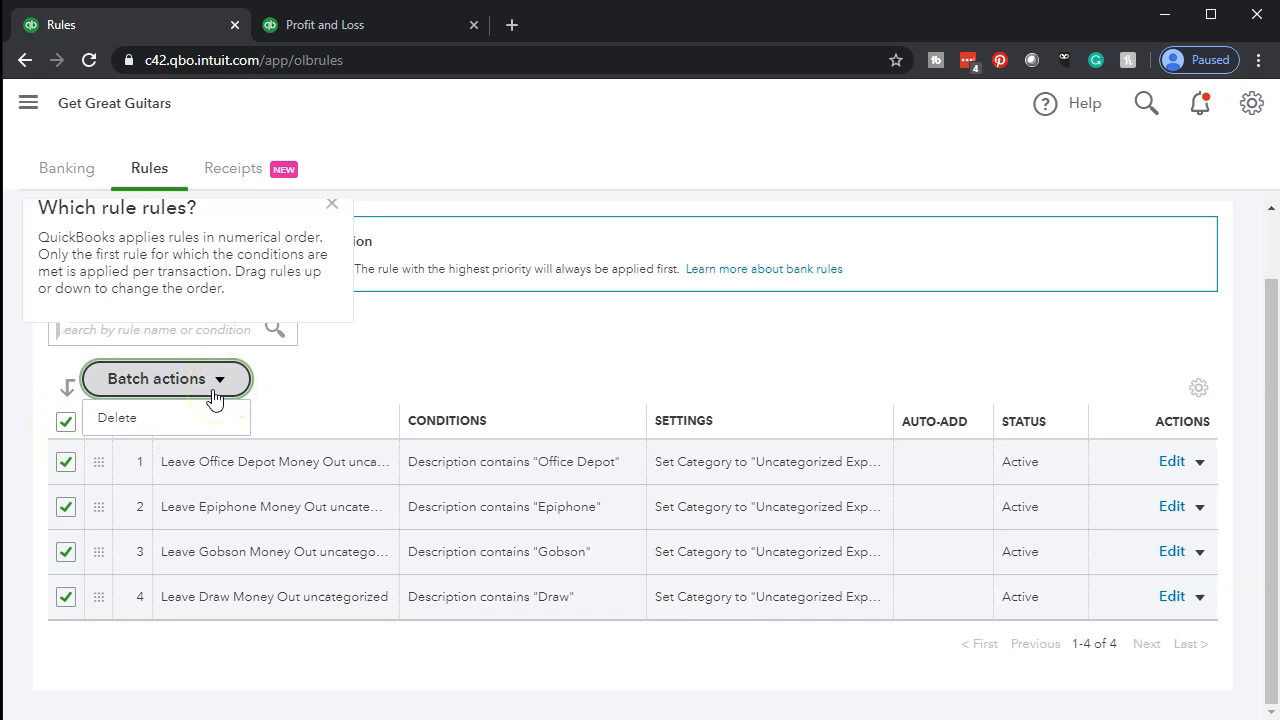
click(200, 416)
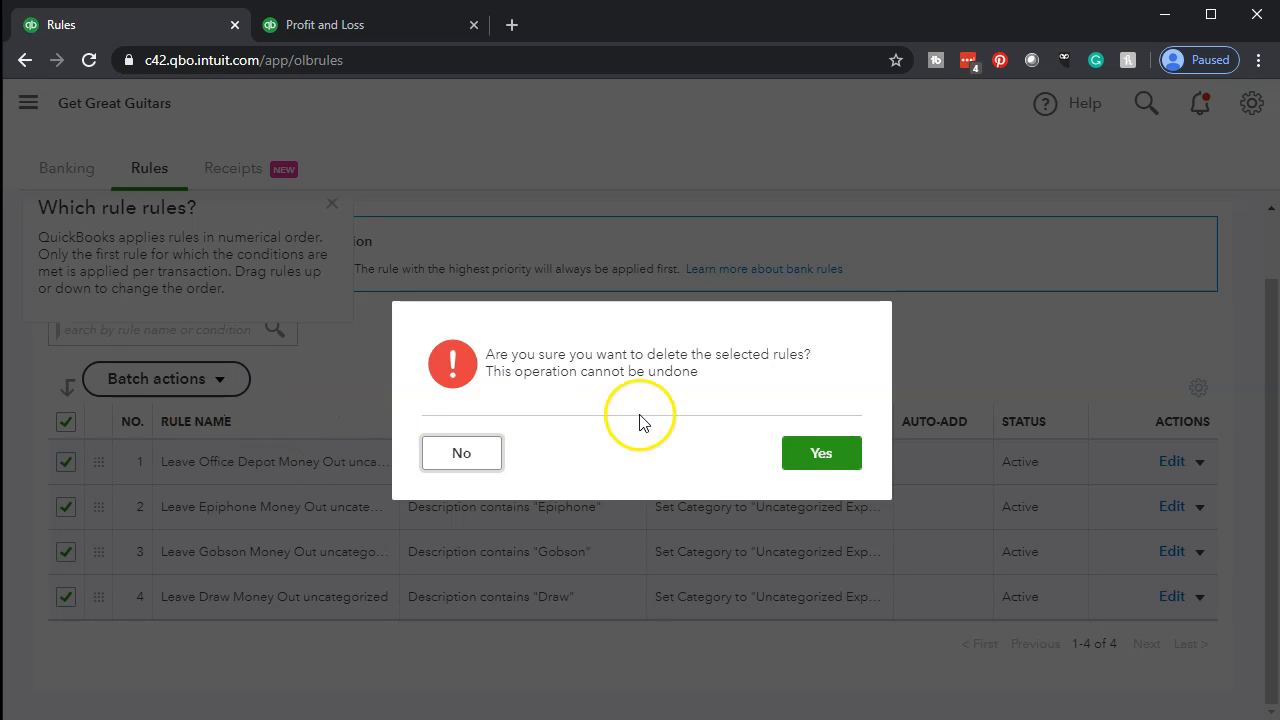
click(820, 463)
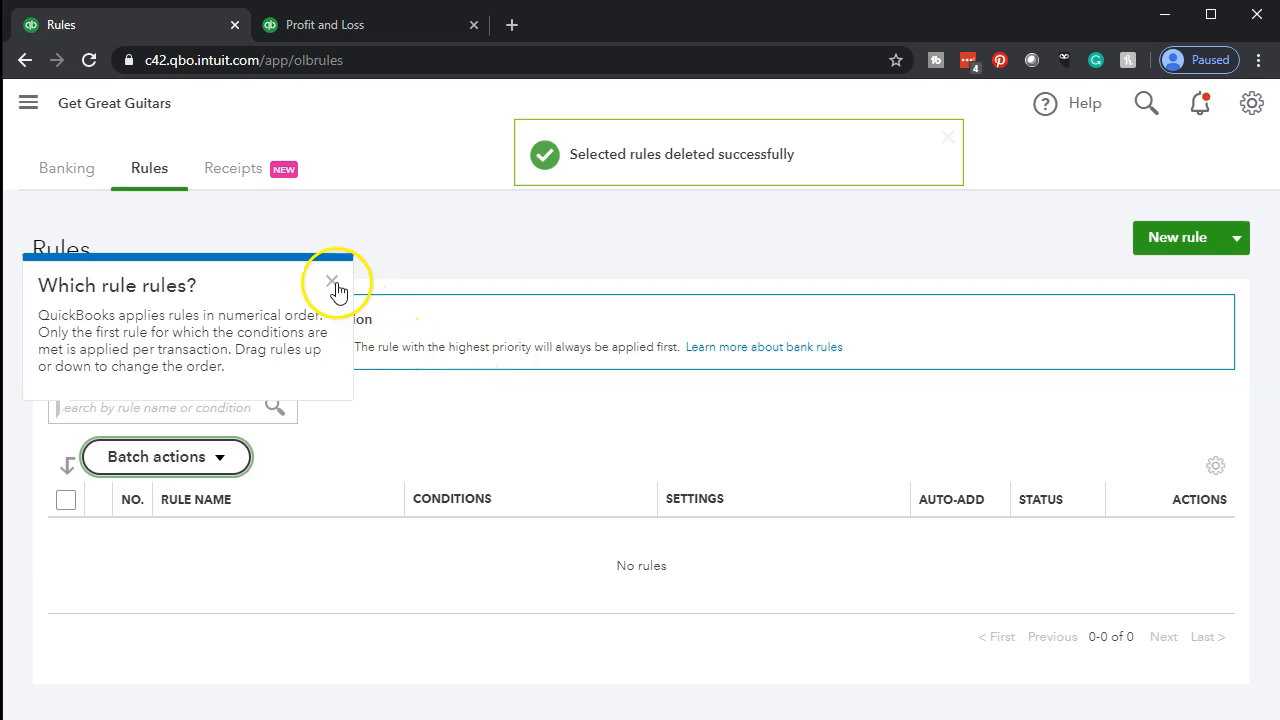
click(333, 283)
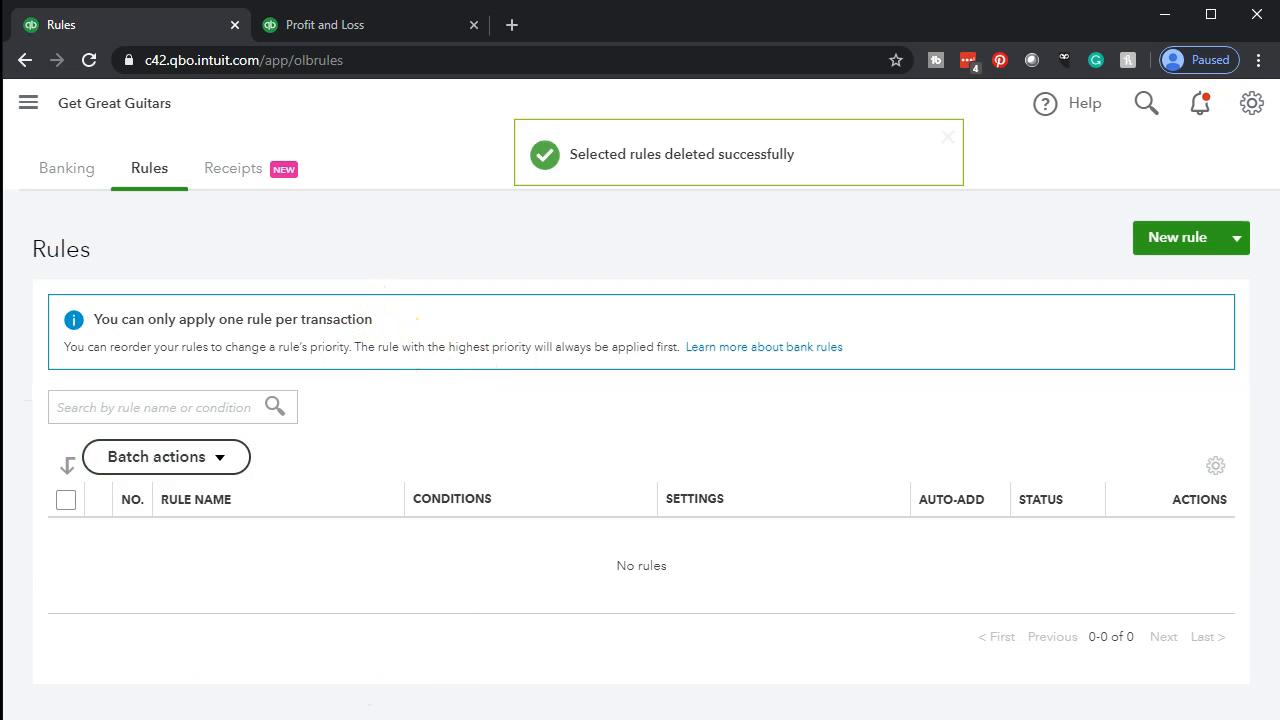
Create a new bank rule named Amazon Media EU that applies to Money in transactions.
click(1158, 240)
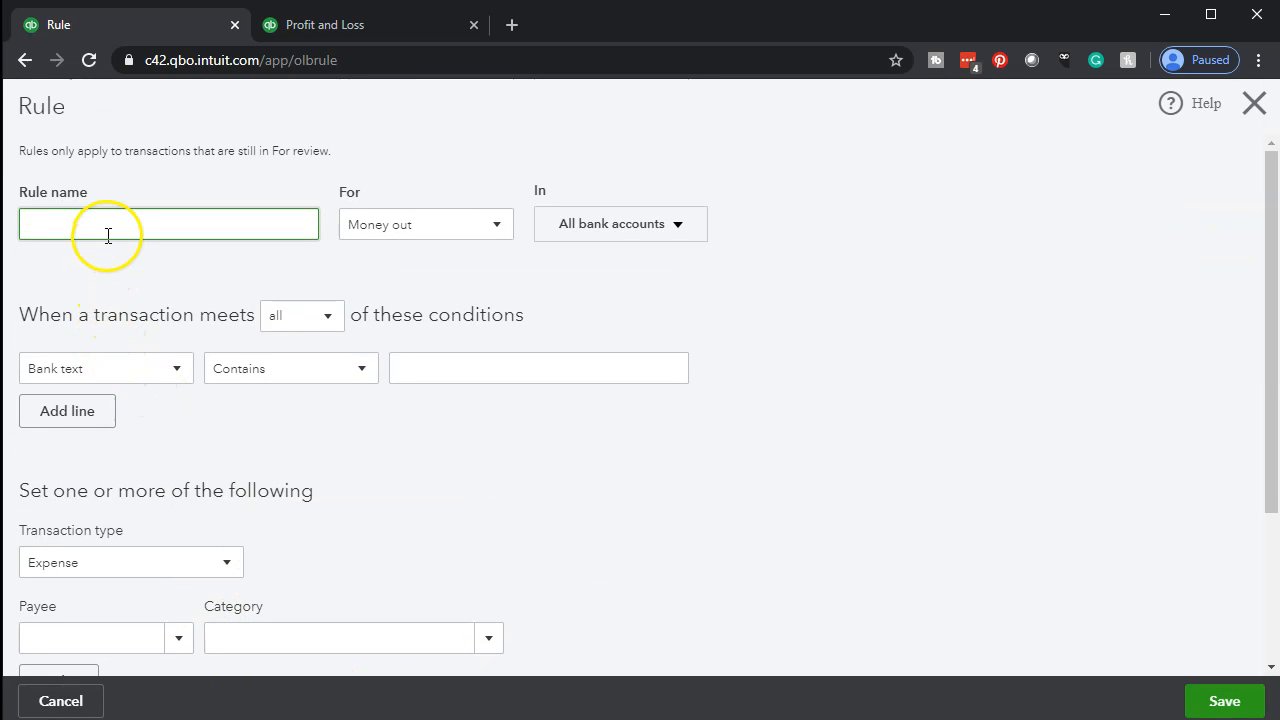
text(Amazon Media EU)
key(Tab)
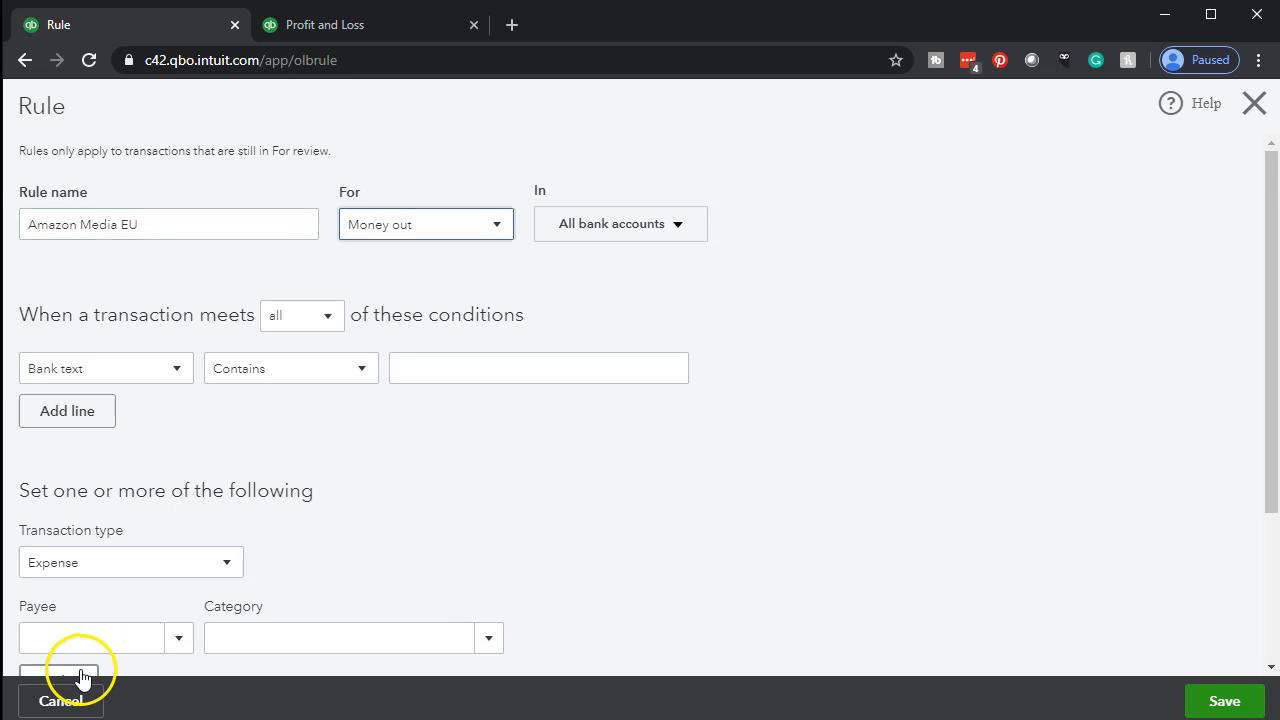
click(493, 230)
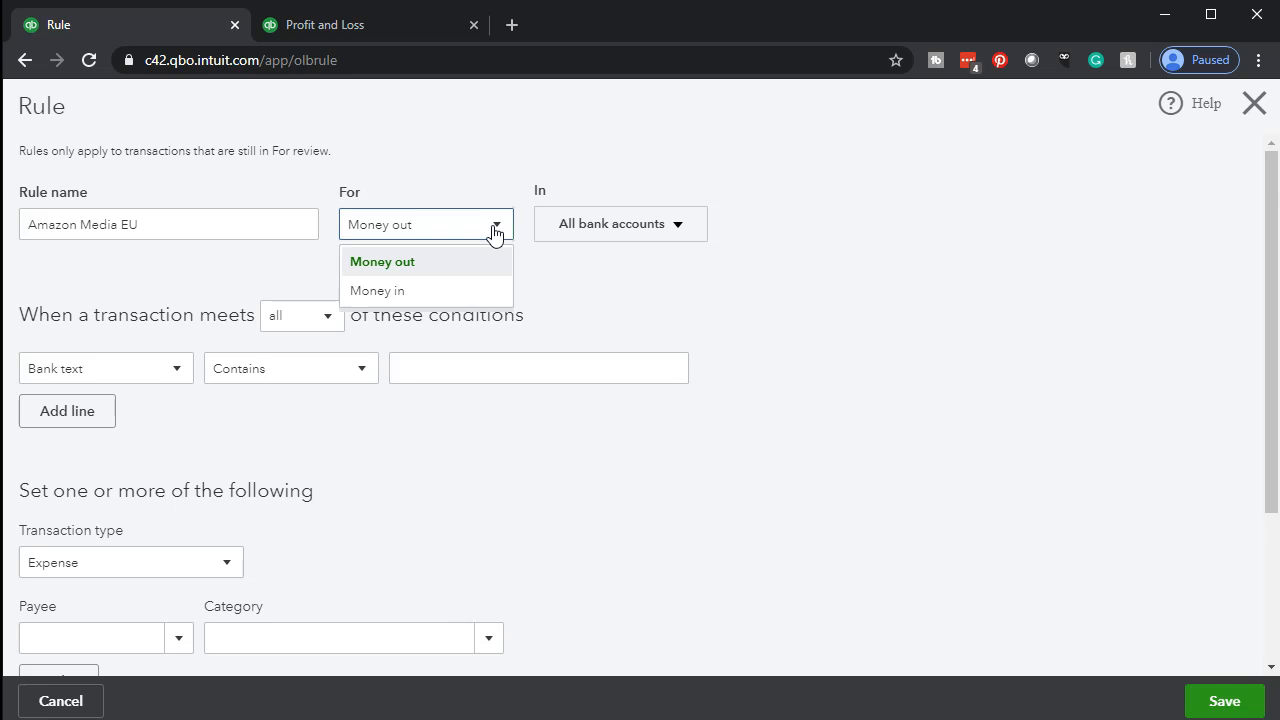
click(451, 290)
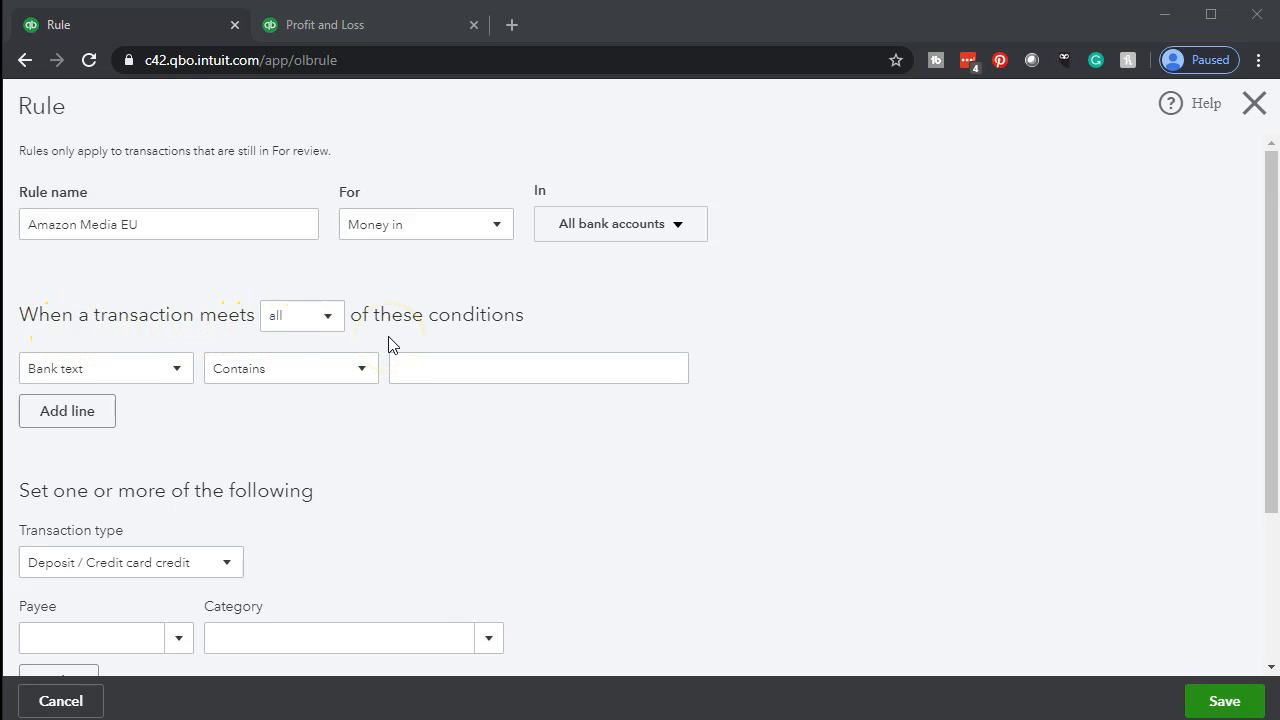
Look over the condition choices of the rule: the all/any setting, the field to match and the comparison operators.
click(325, 326)
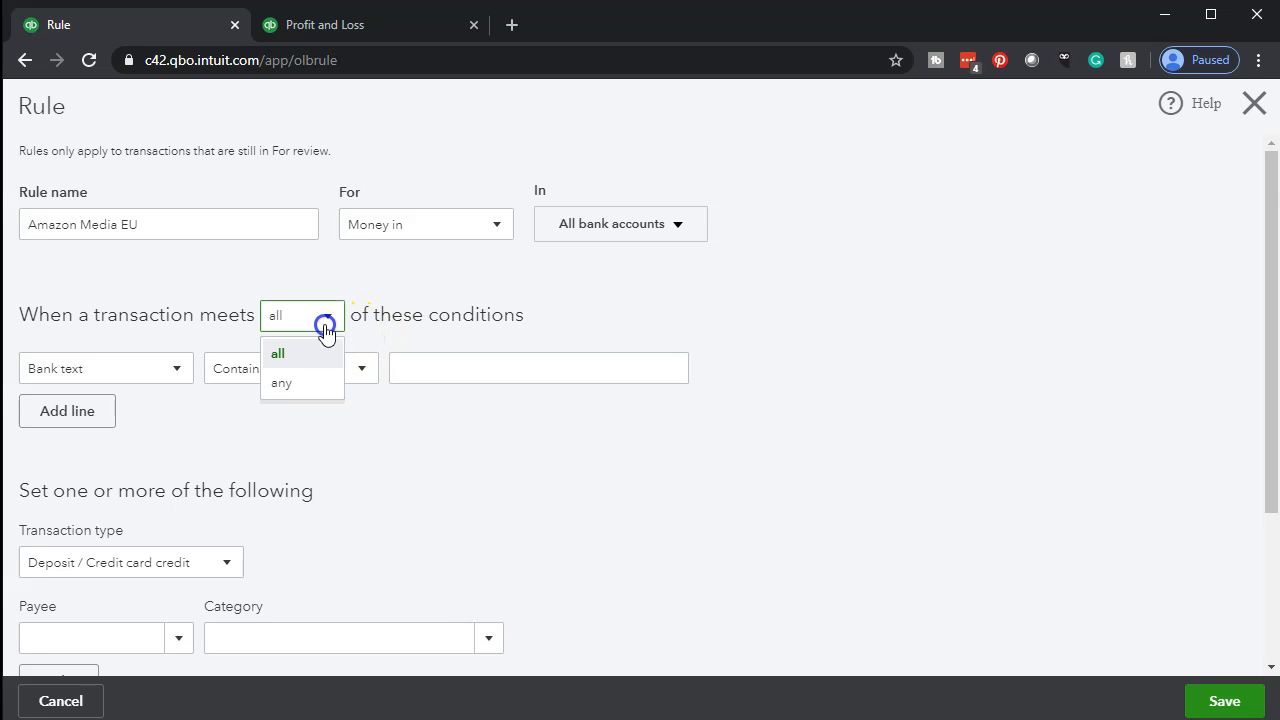
click(325, 326)
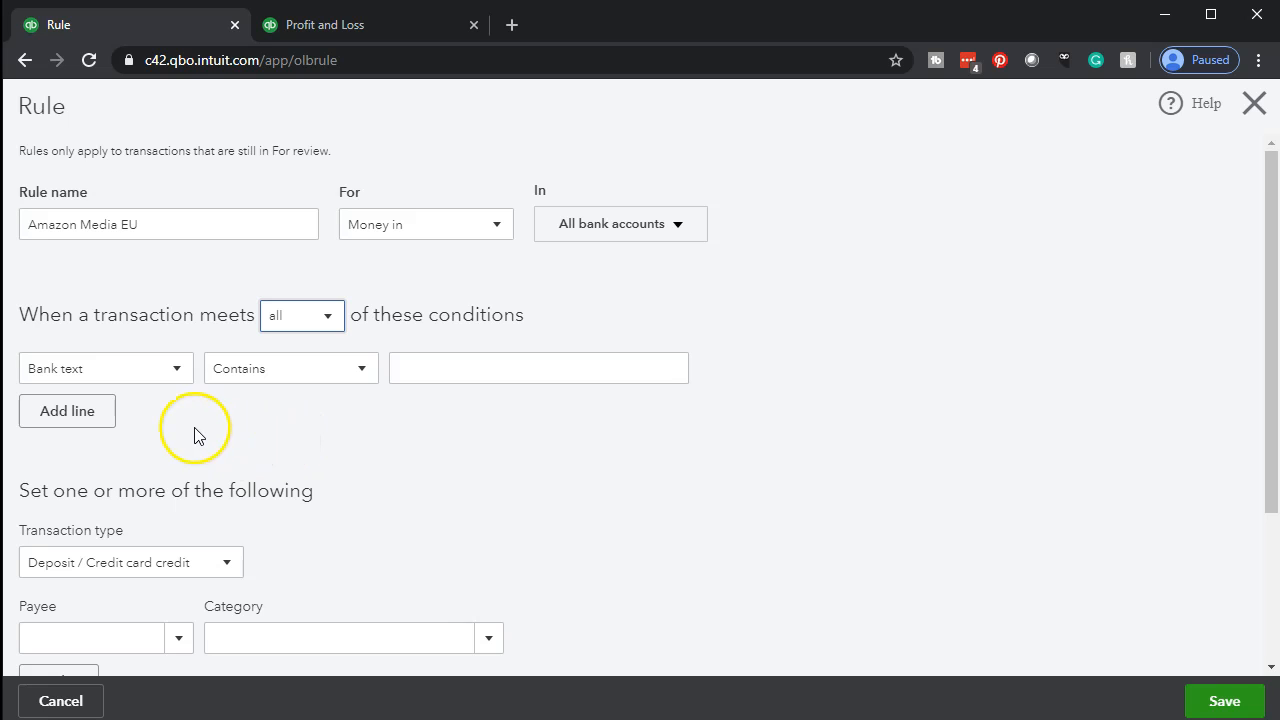
click(182, 373)
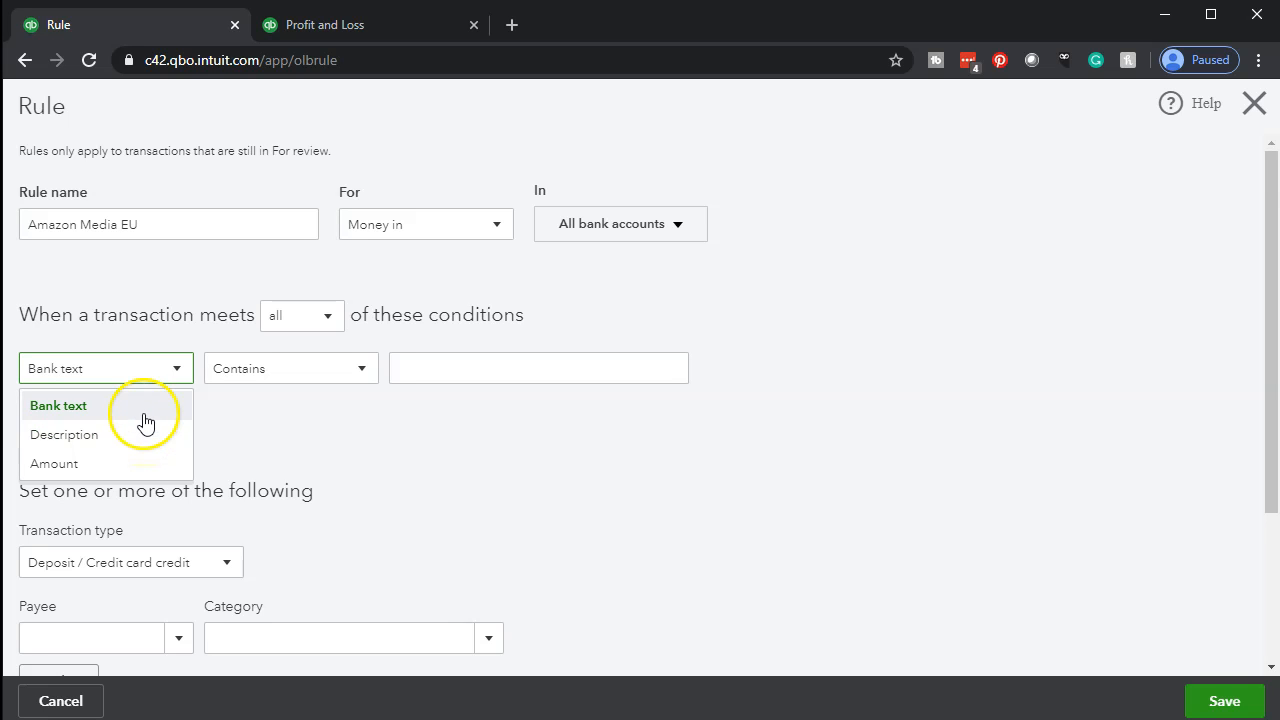
click(322, 397)
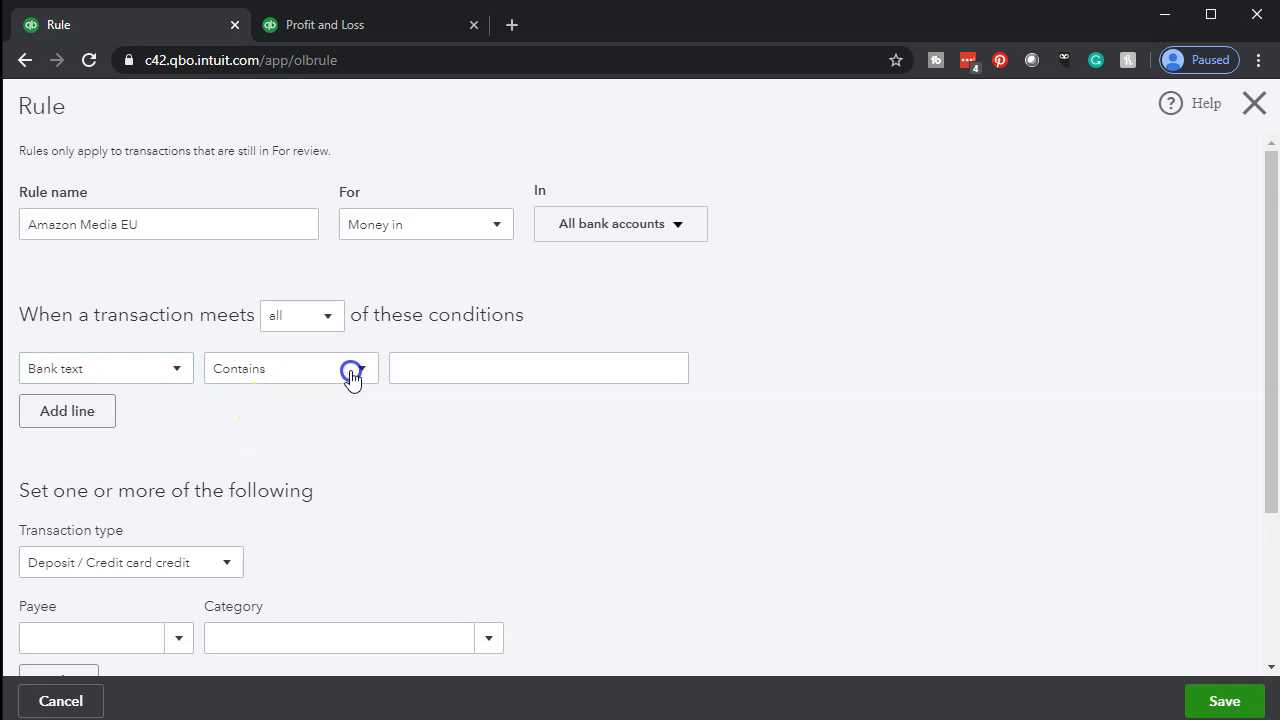
click(351, 372)
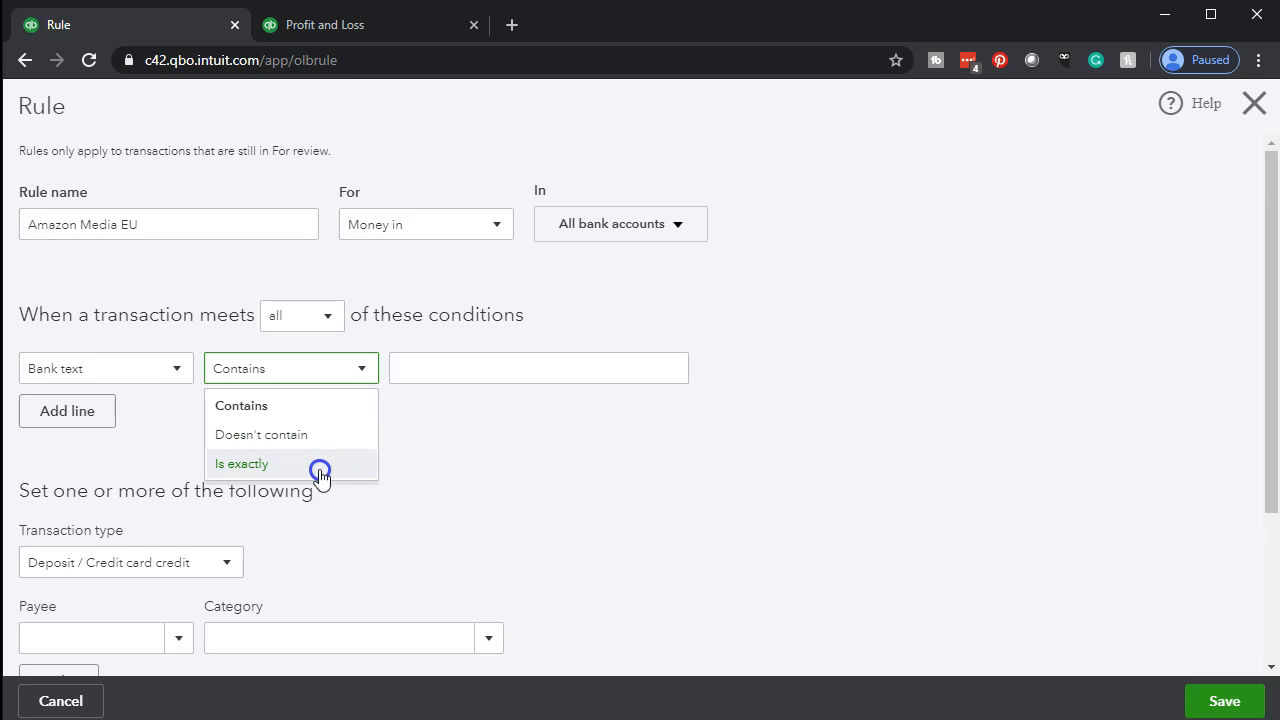
click(453, 460)
click(453, 359)
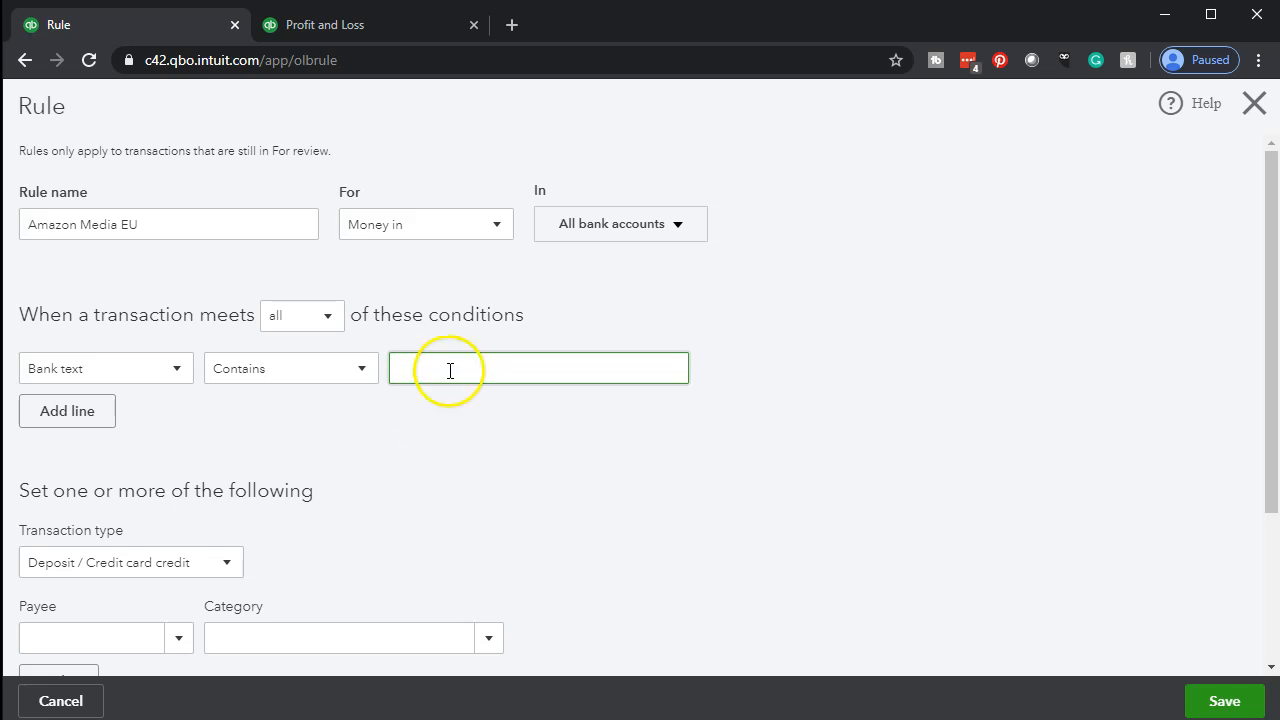
Look over the available transaction types and payees for the rule without changing them.
scroll(431, 437, down, 2)
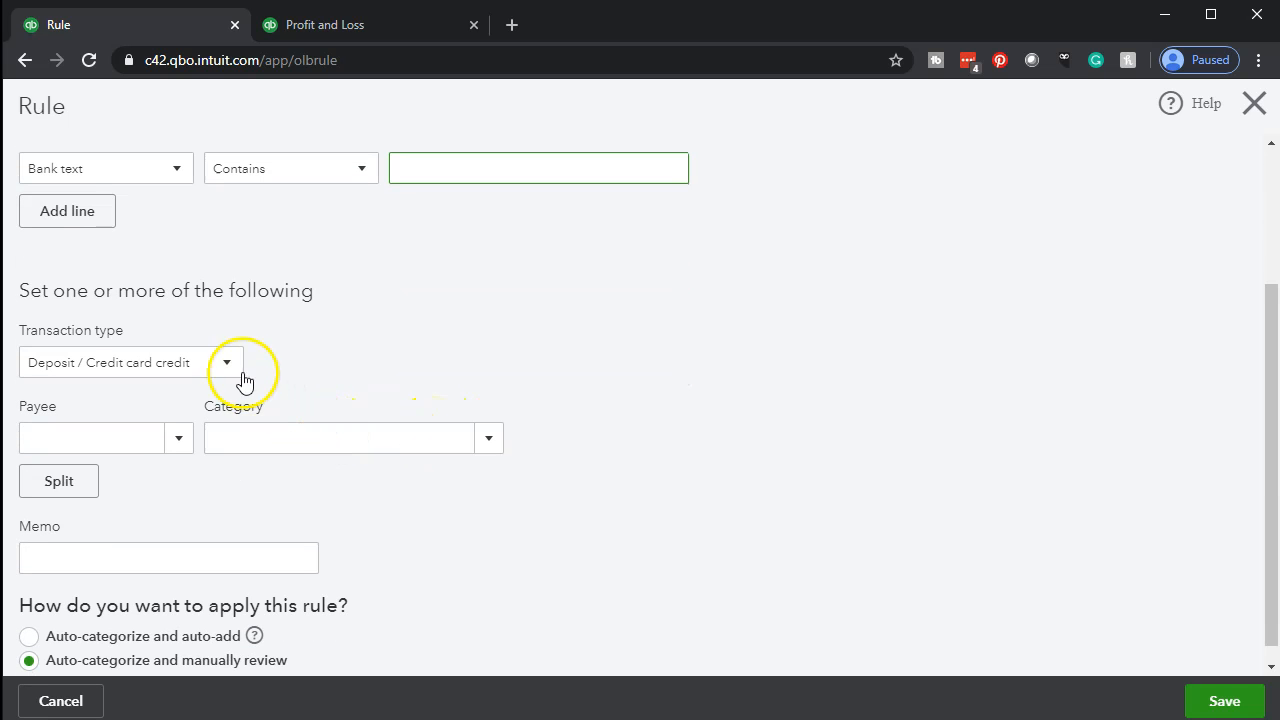
click(229, 366)
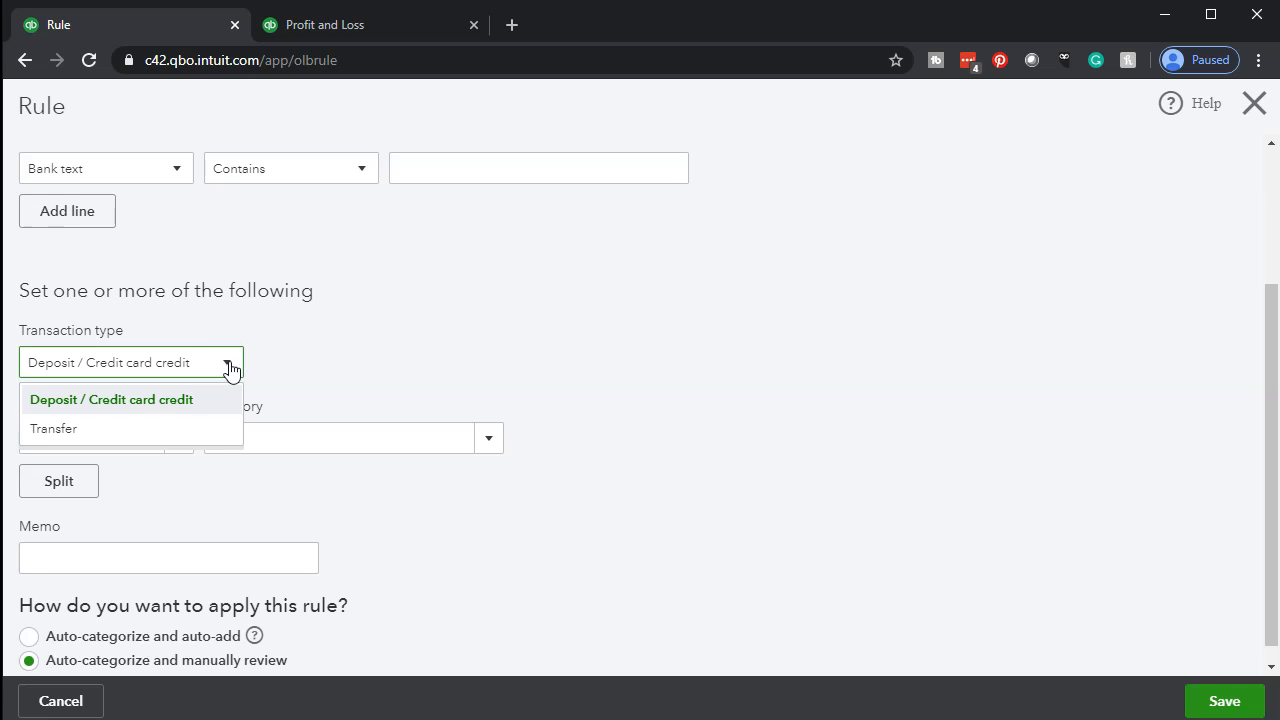
click(366, 348)
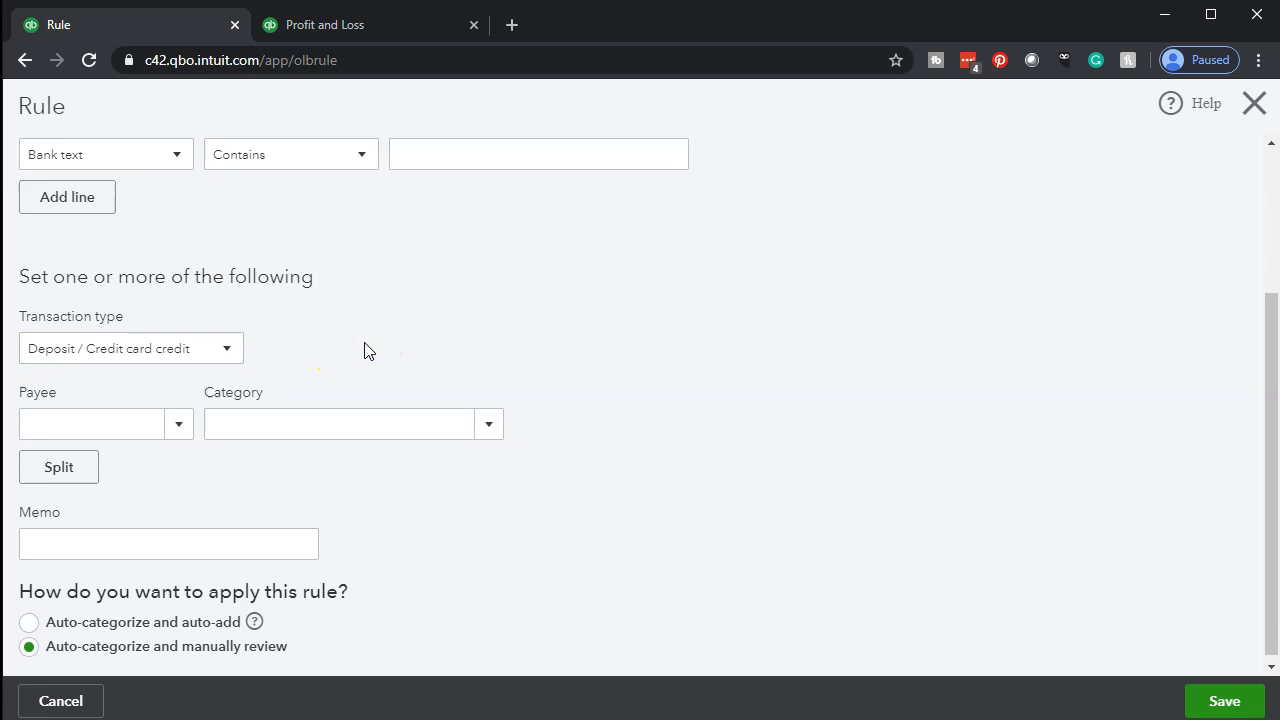
click(180, 423)
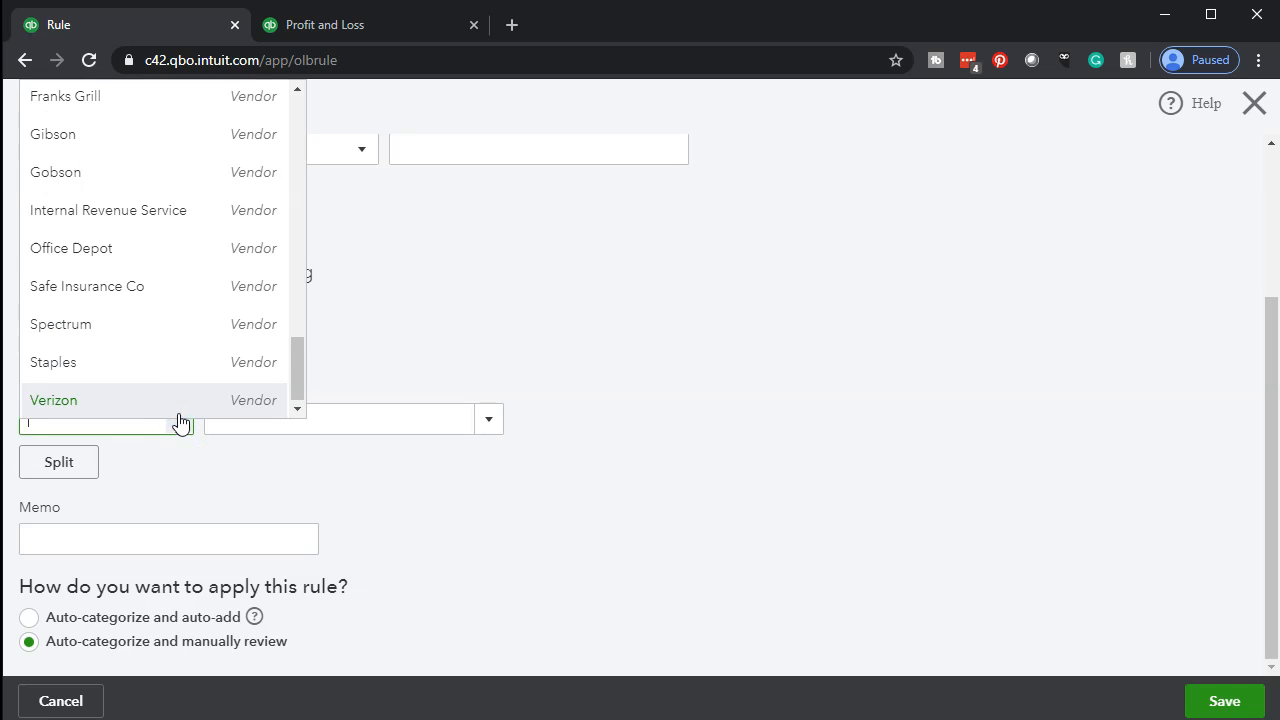
scroll(214, 329, up, 10)
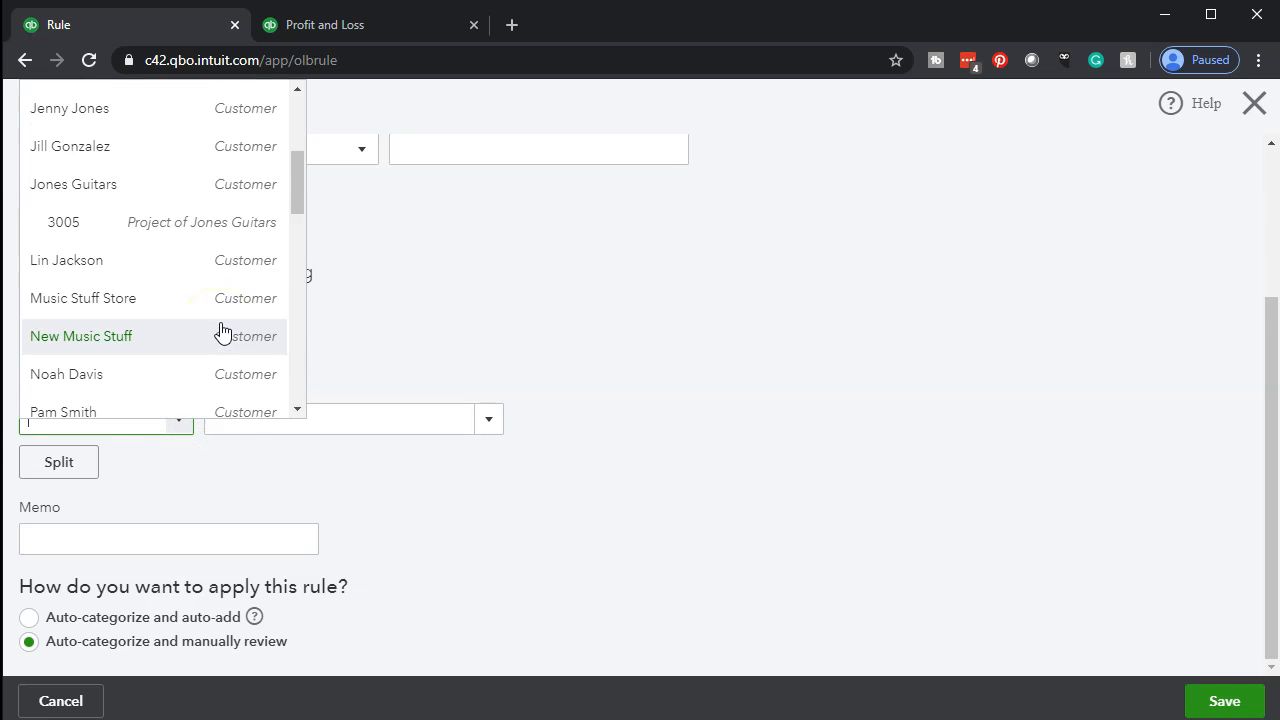
click(444, 280)
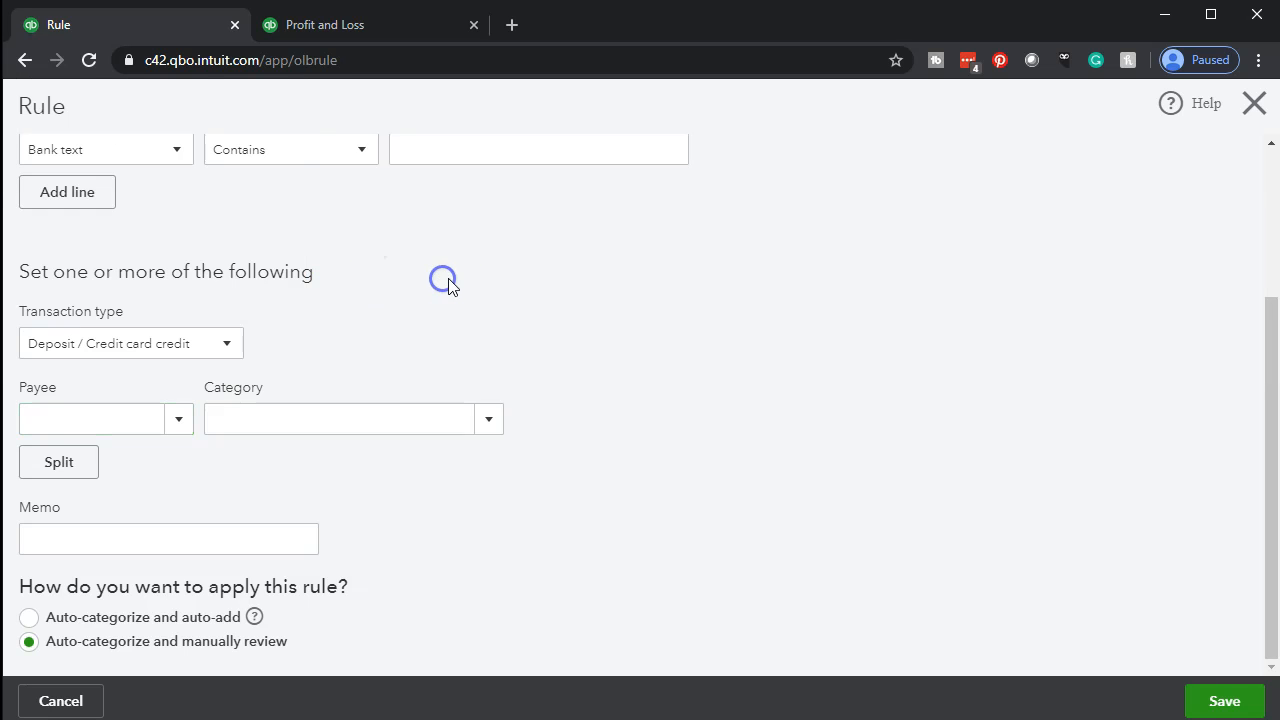
Look over the rule's category list and memo field, and read the explanation of Auto-categorize and auto-add.
click(486, 426)
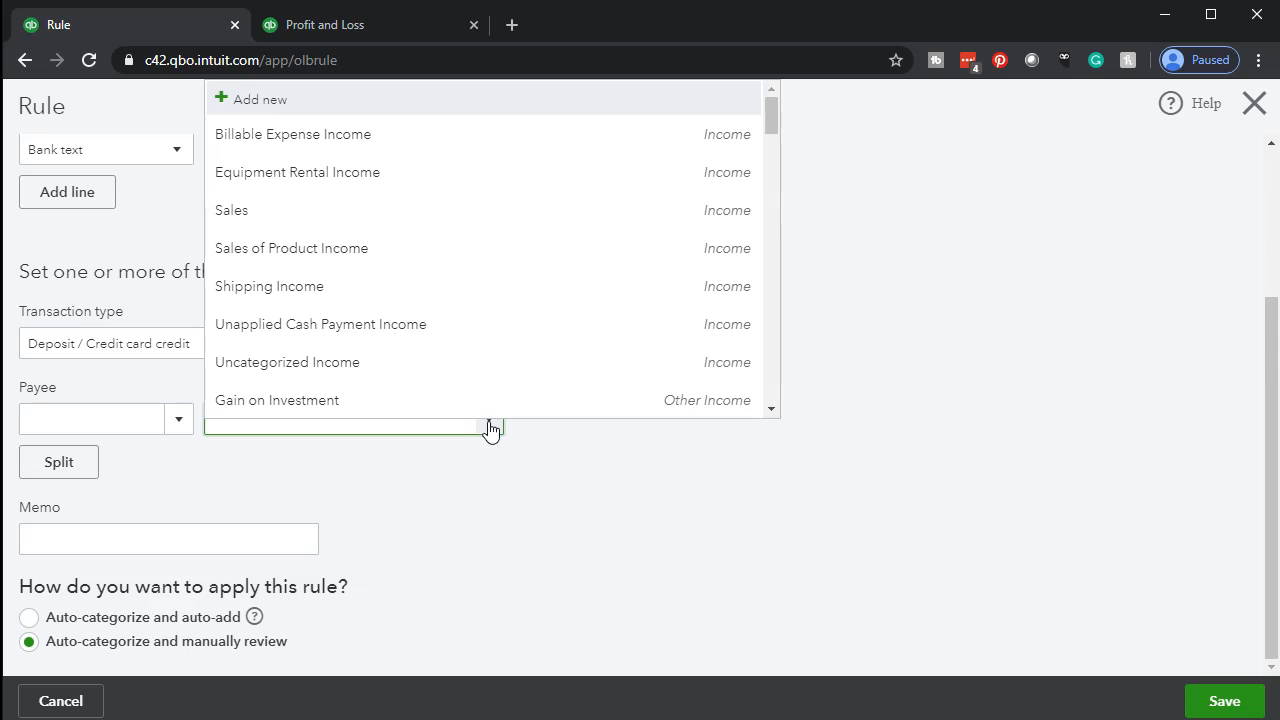
click(489, 494)
click(304, 526)
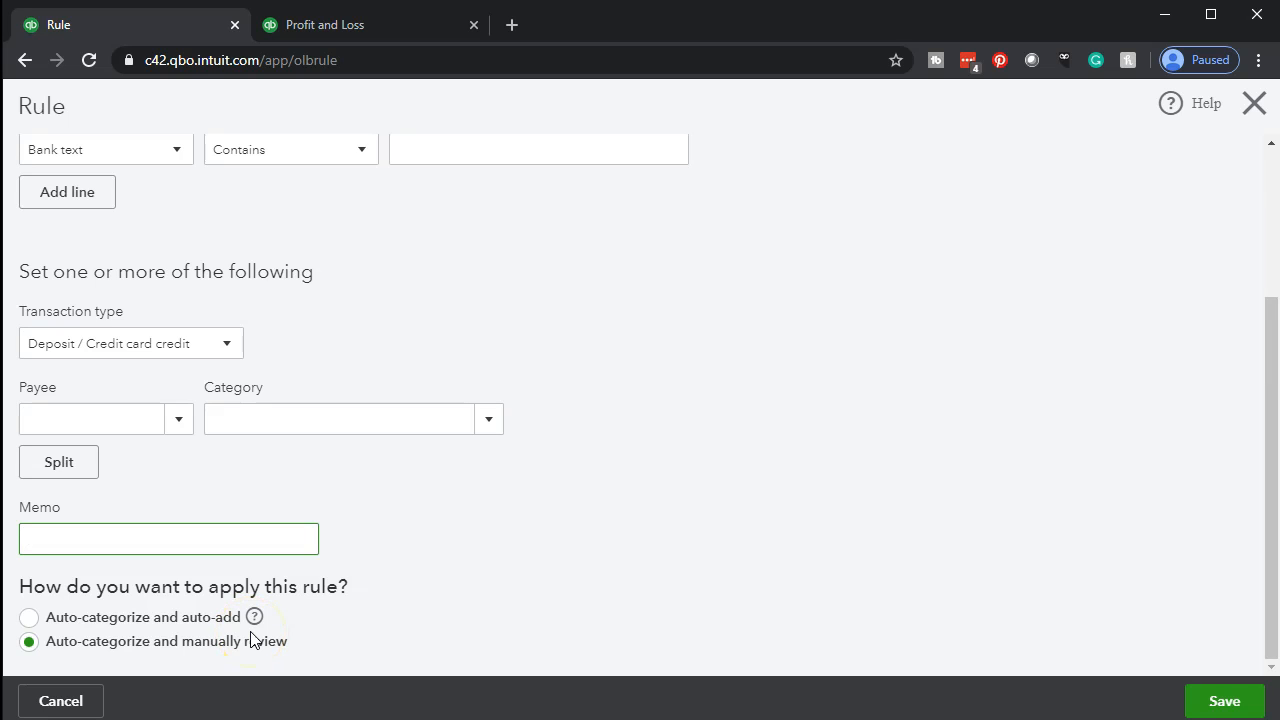
mouse_move(254, 617)
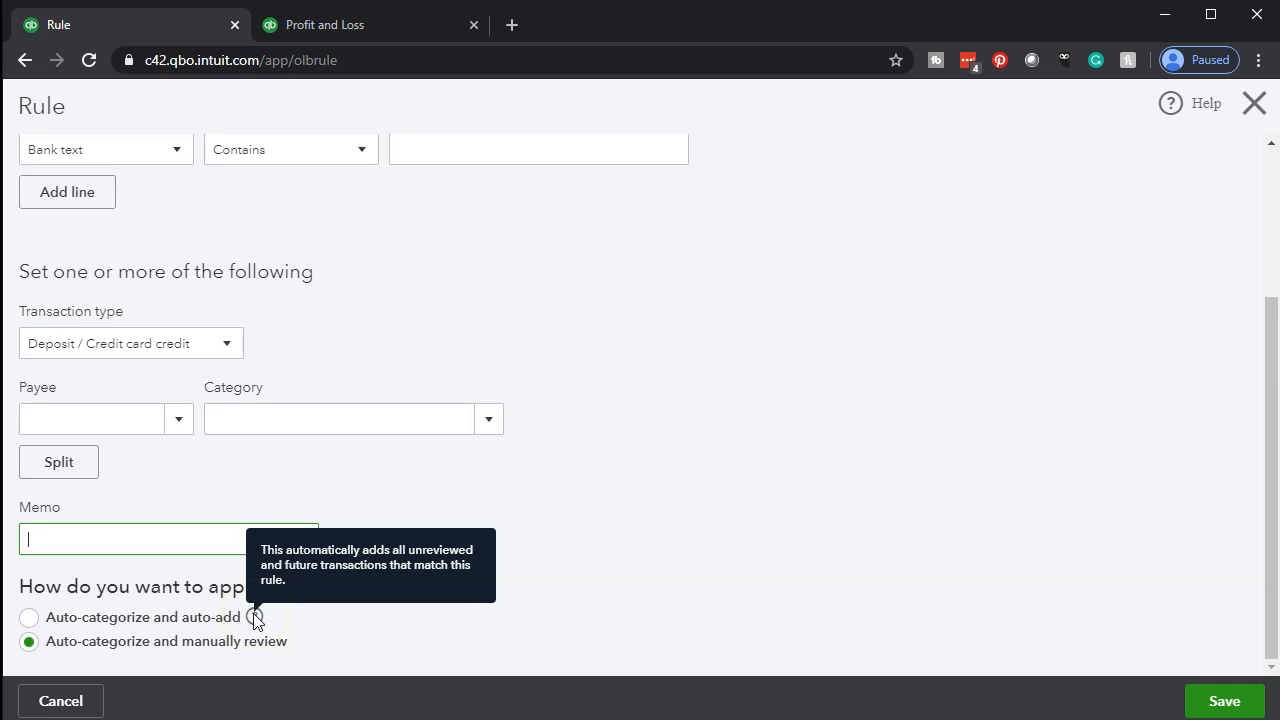
click(255, 617)
Set the rule's condition to bank text containing Amazon Media EU, reusing the rule name.
scroll(651, 606, up, 3)
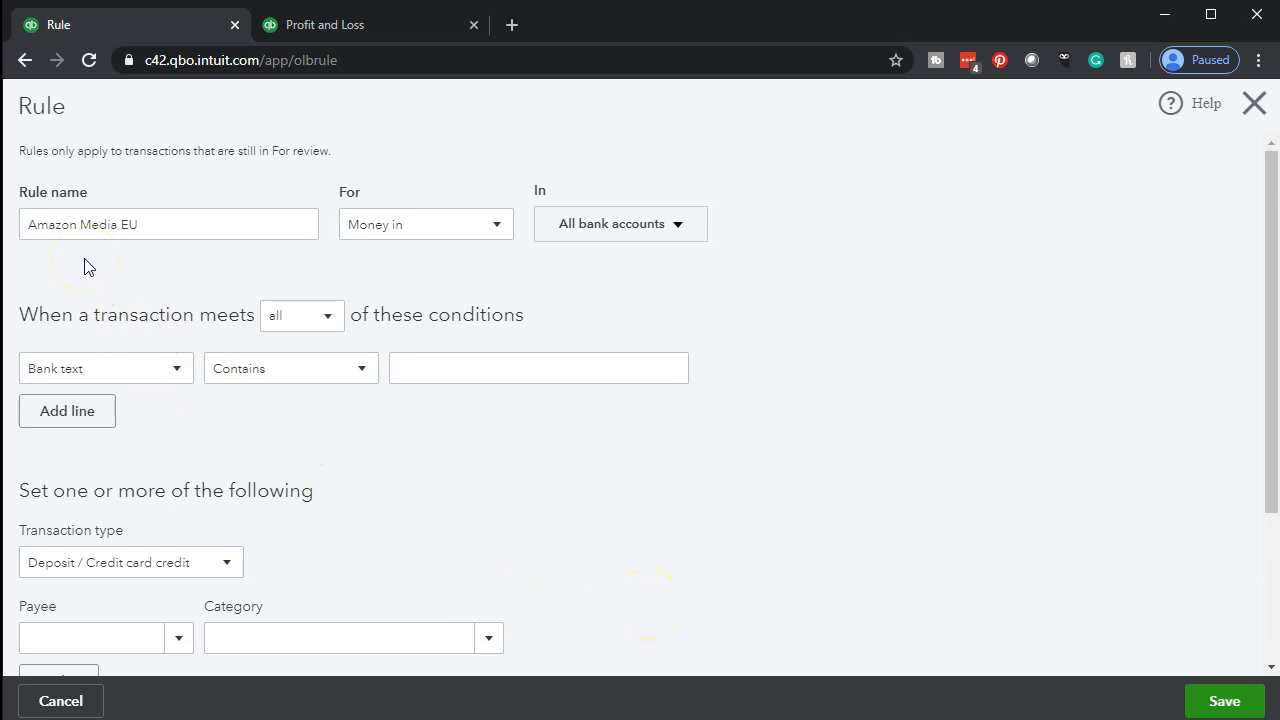
click(146, 260)
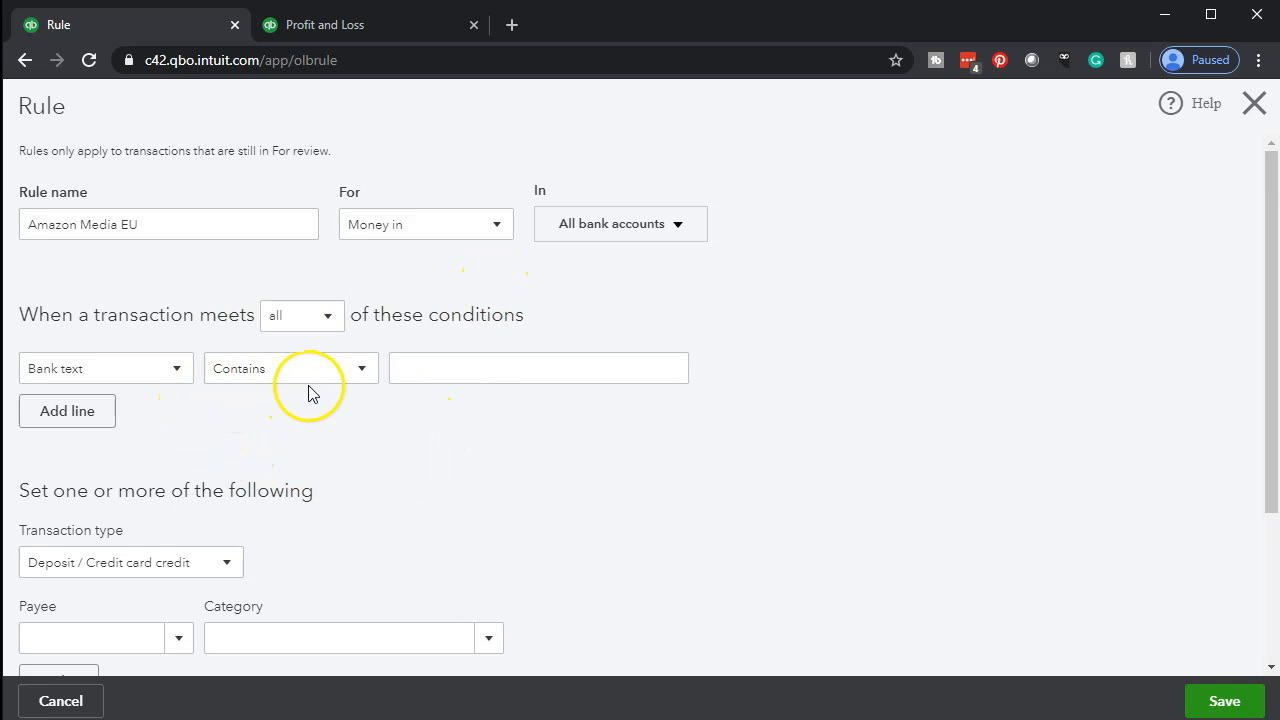
click(449, 368)
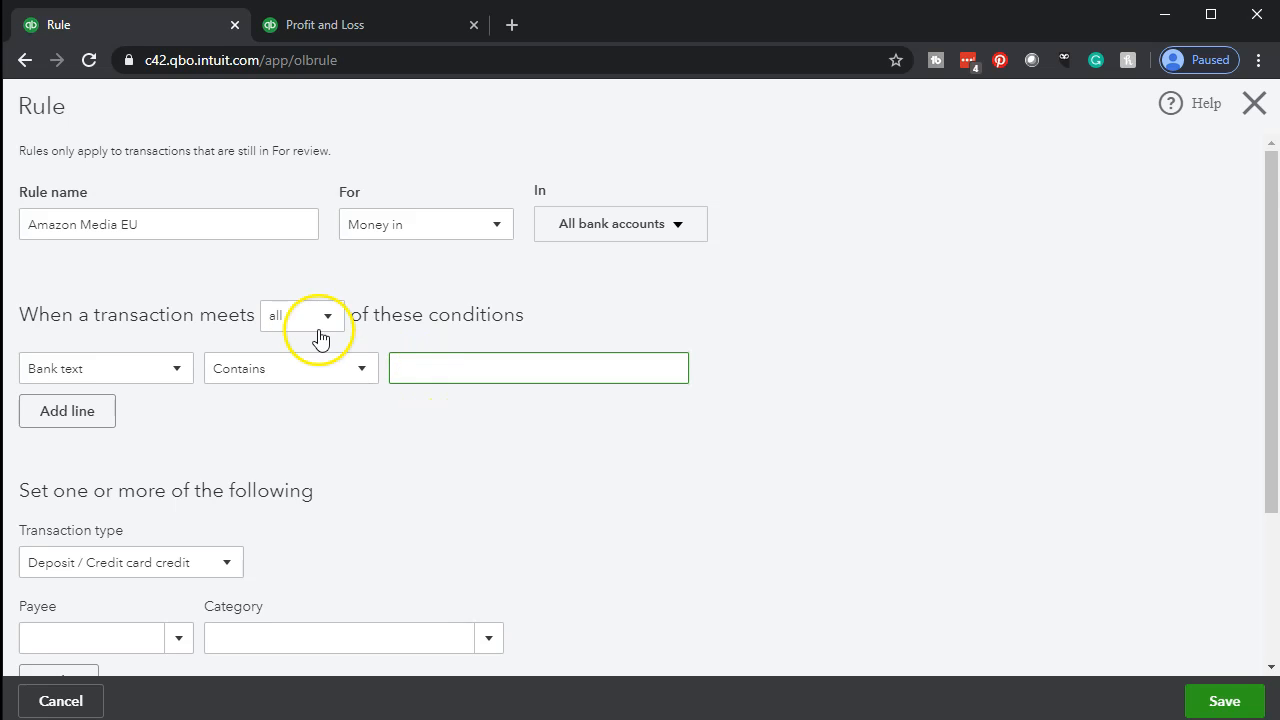
triple_click(237, 230)
key(ctrl+c)
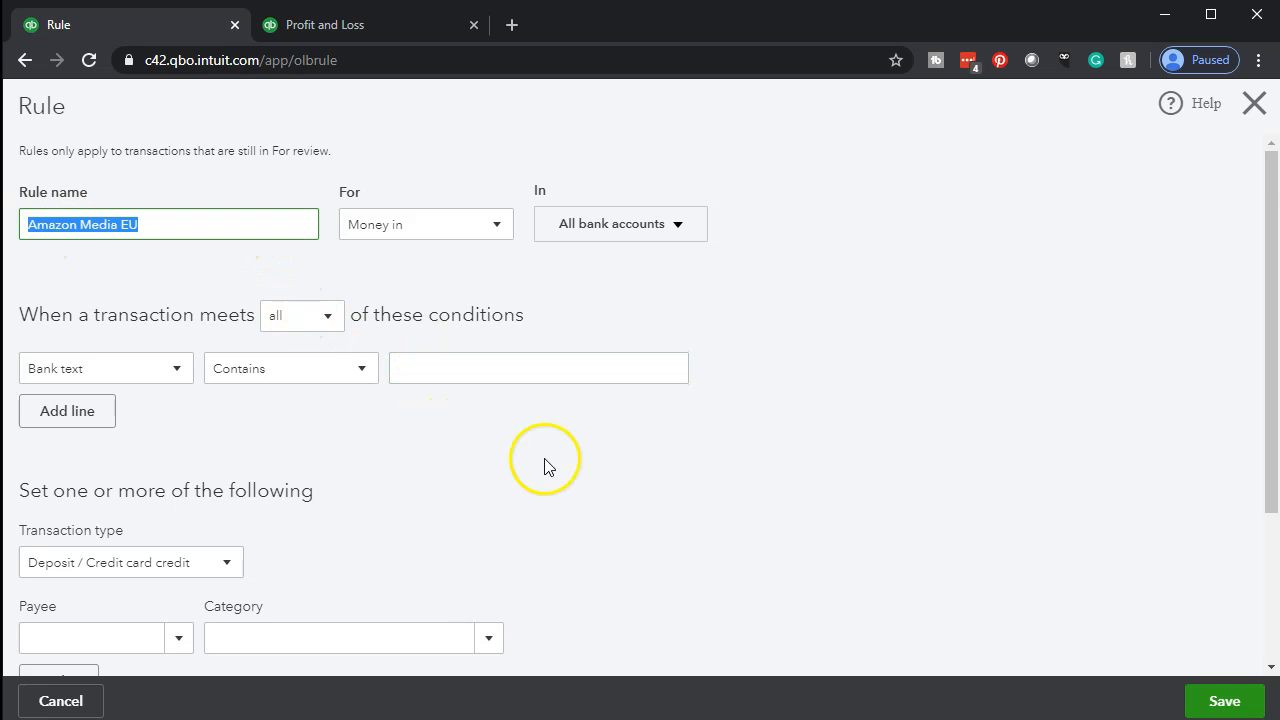
click(483, 367)
key(ctrl+v)
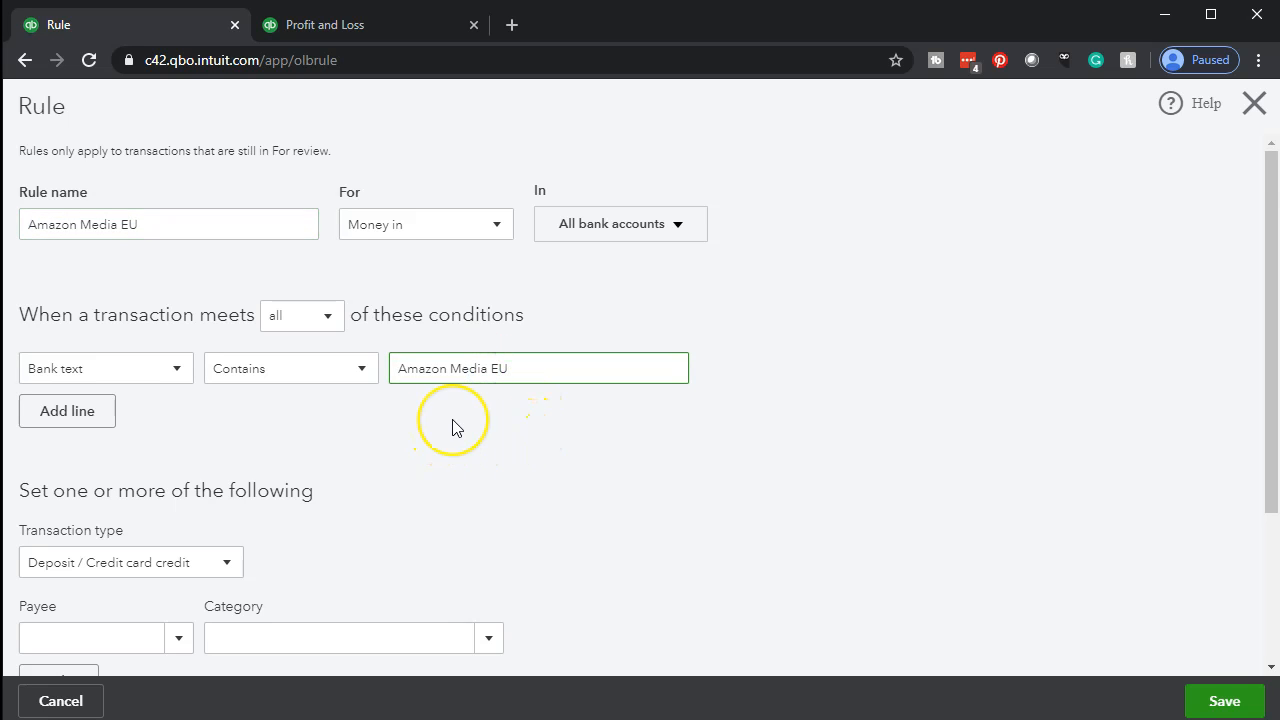
Add Amazon Media EU as a new payee of type Customer and save it for the rule.
scroll(452, 428, down, 2)
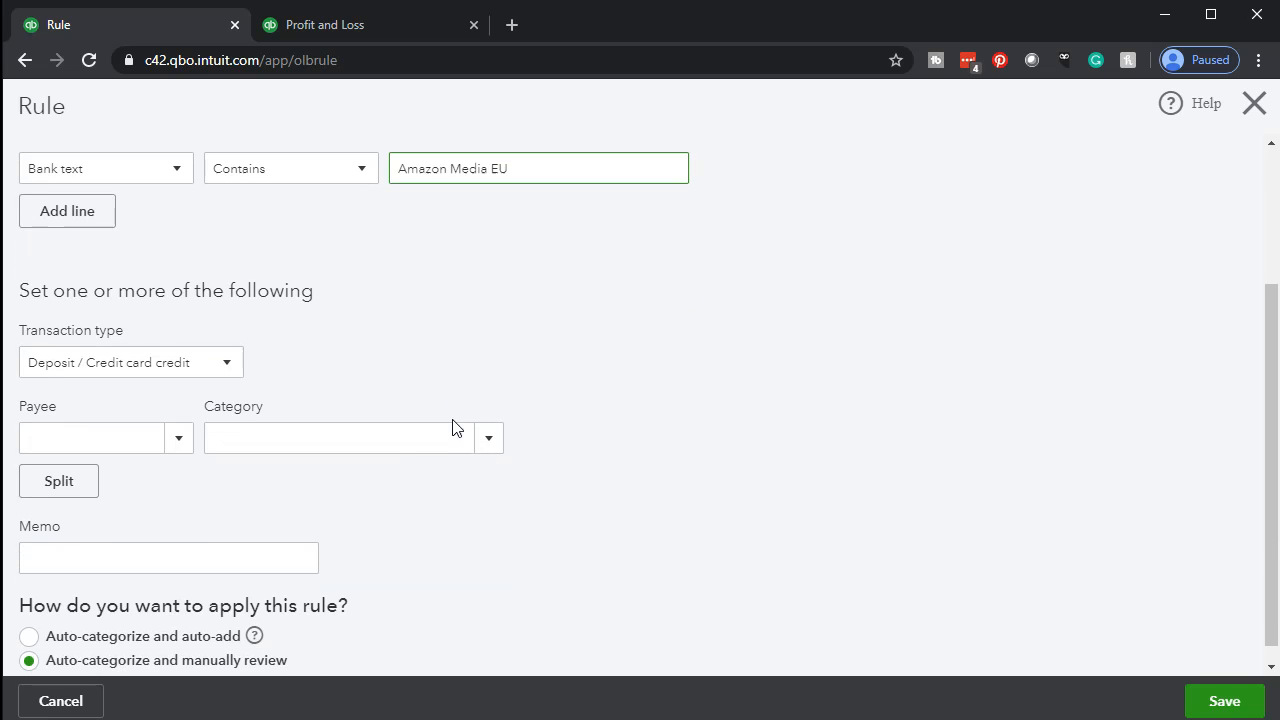
click(109, 436)
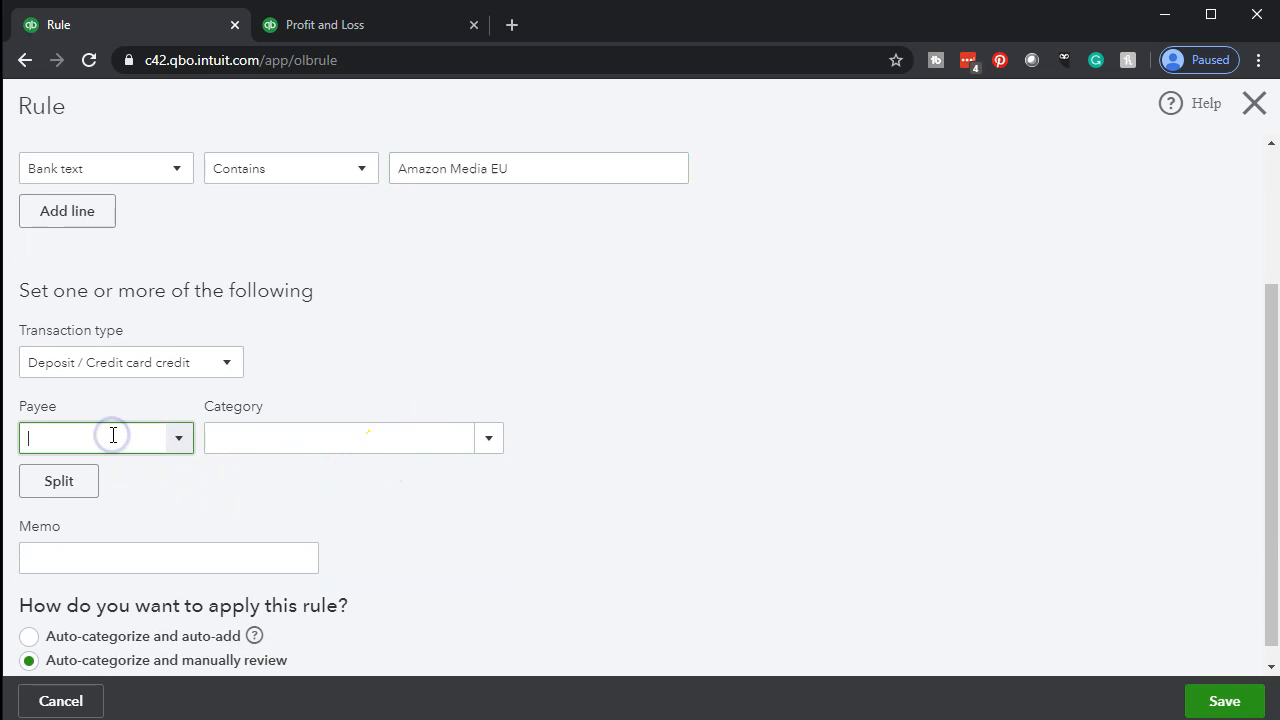
key(ctrl+v)
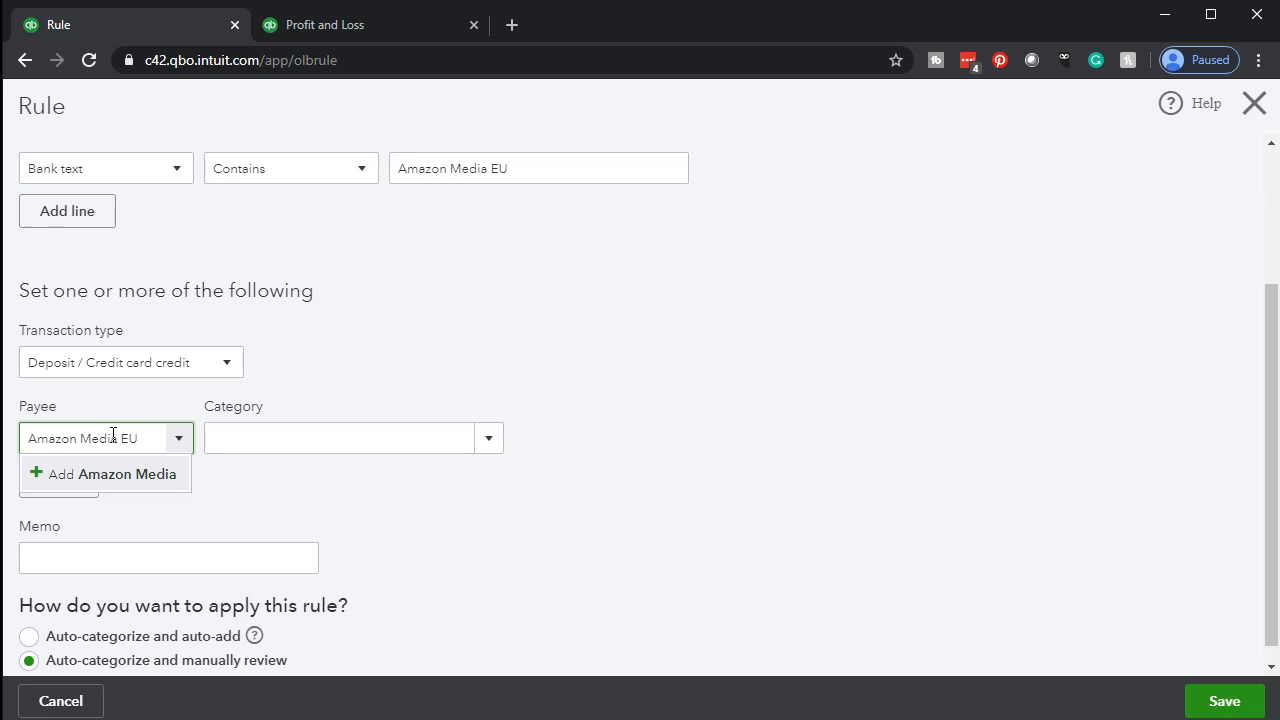
key(Return)
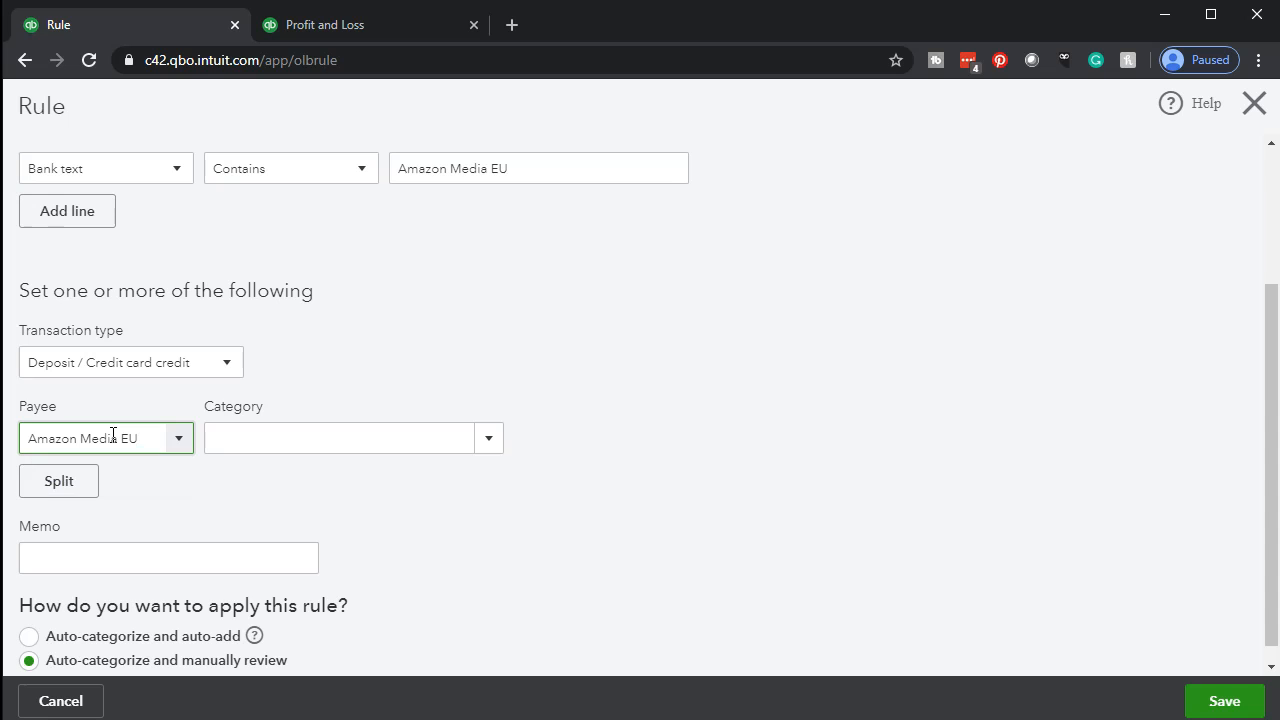
click(70, 470)
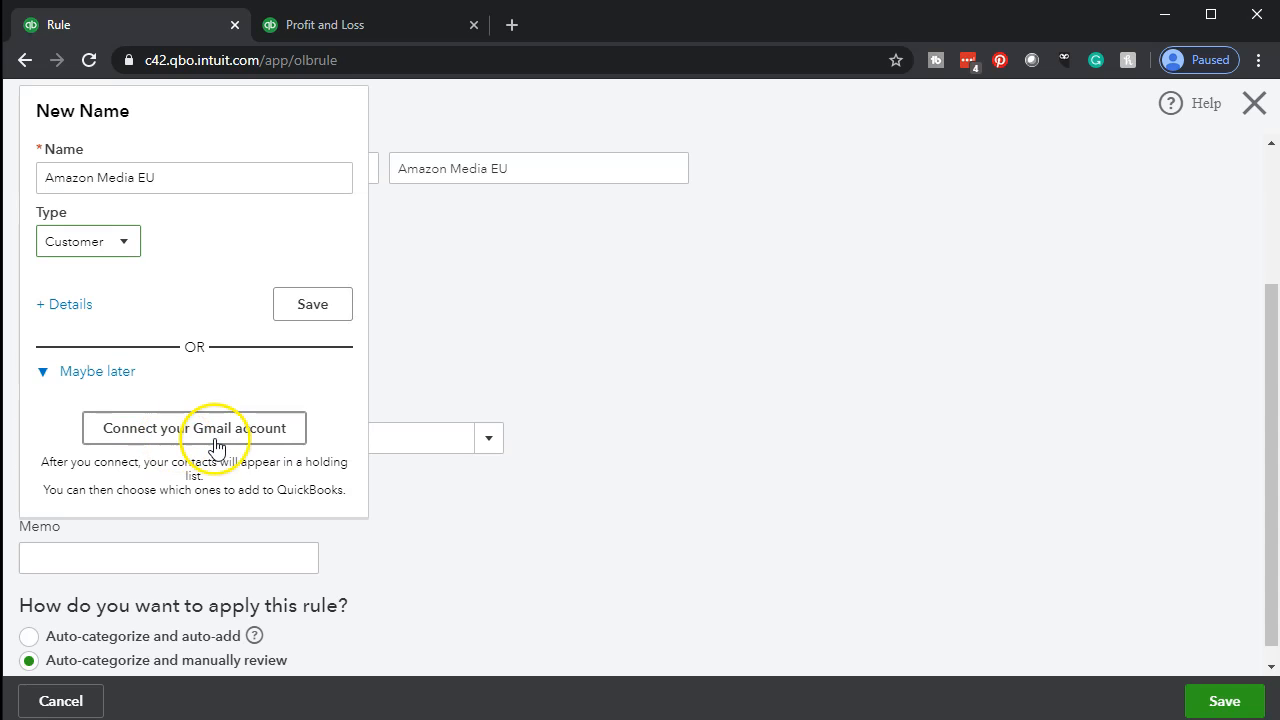
click(120, 246)
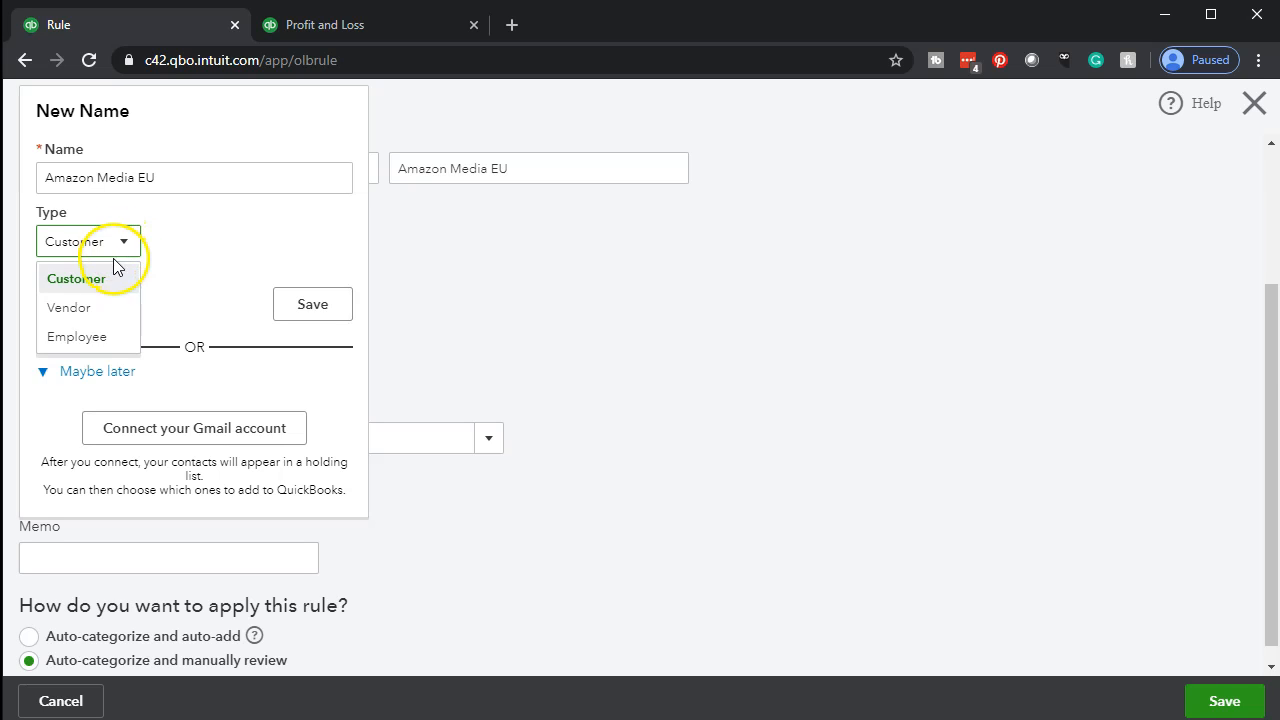
click(108, 282)
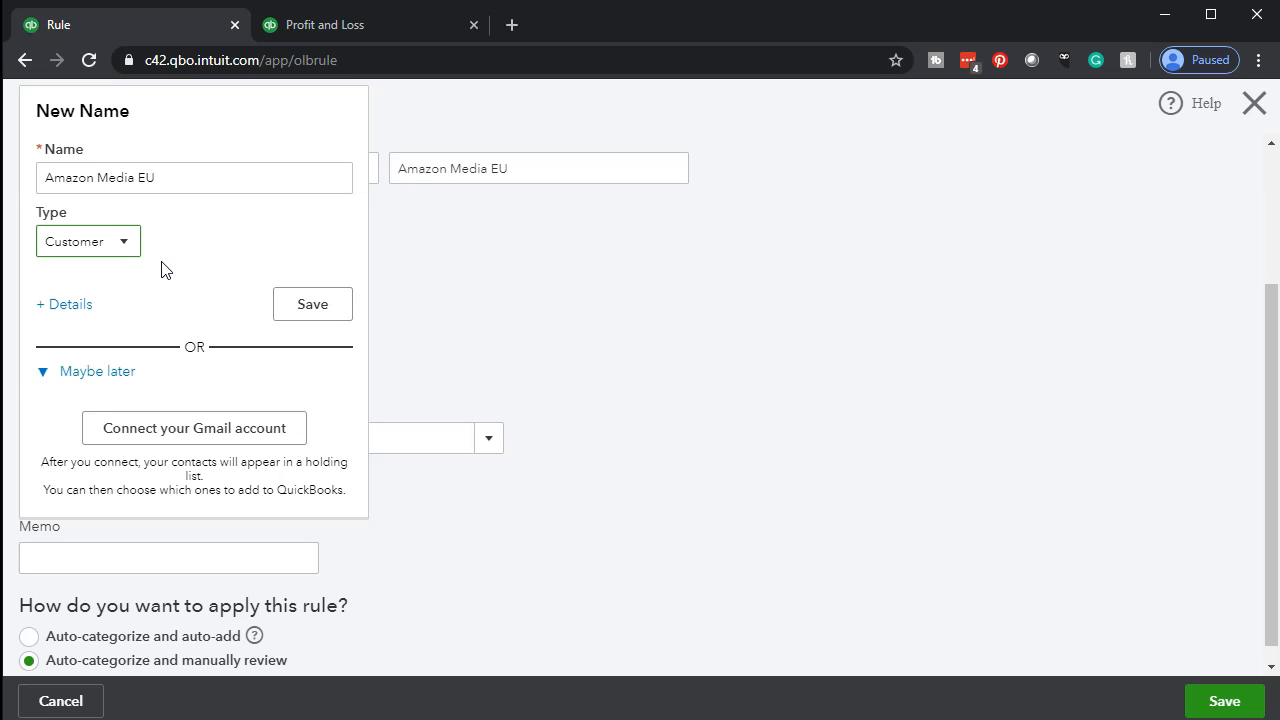
click(310, 306)
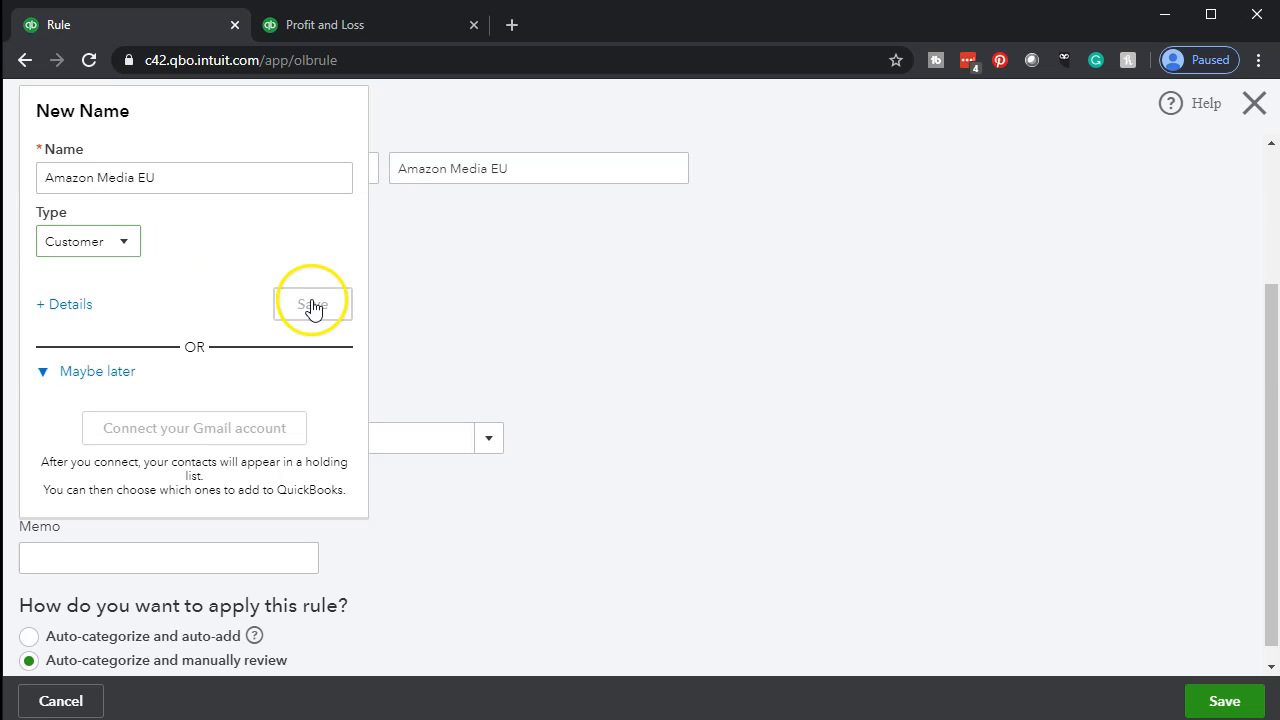
click(392, 440)
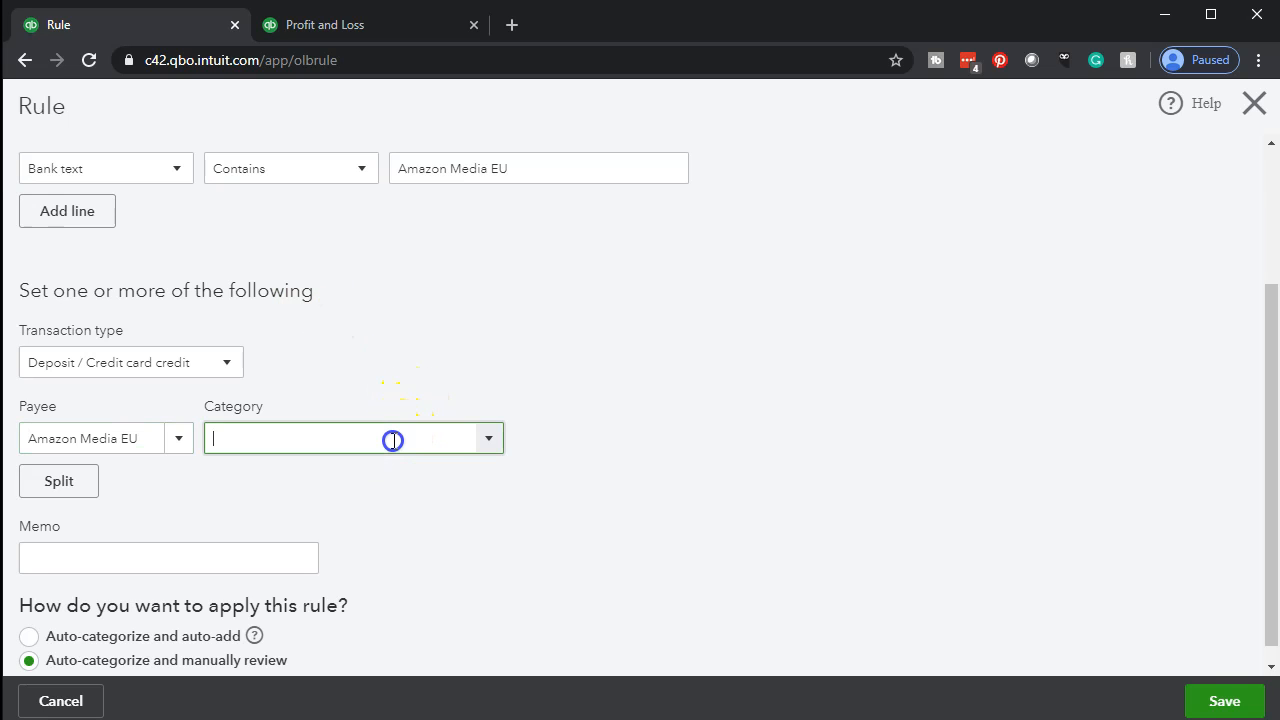
click(494, 449)
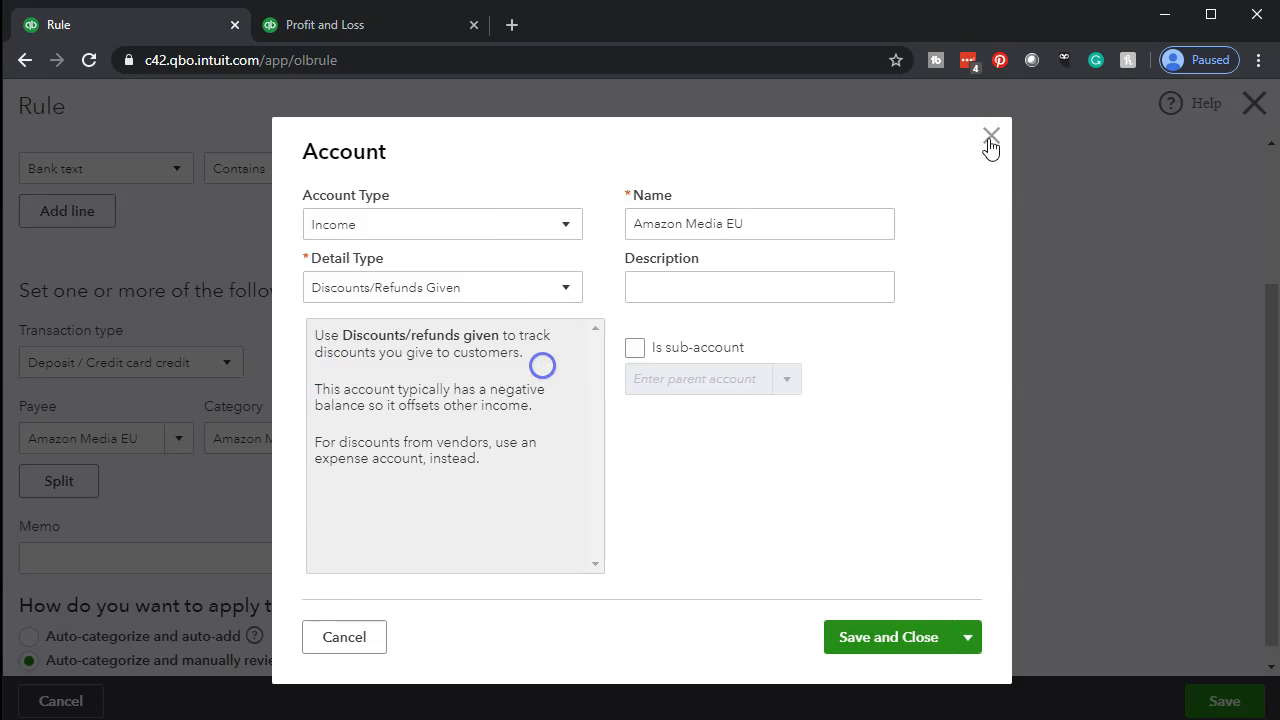
click(991, 140)
Add Amazon Media EU as the rule's category, creating it as an Income account with detail type Other Primary Income.
click(334, 447)
text(Amazon Media EU)
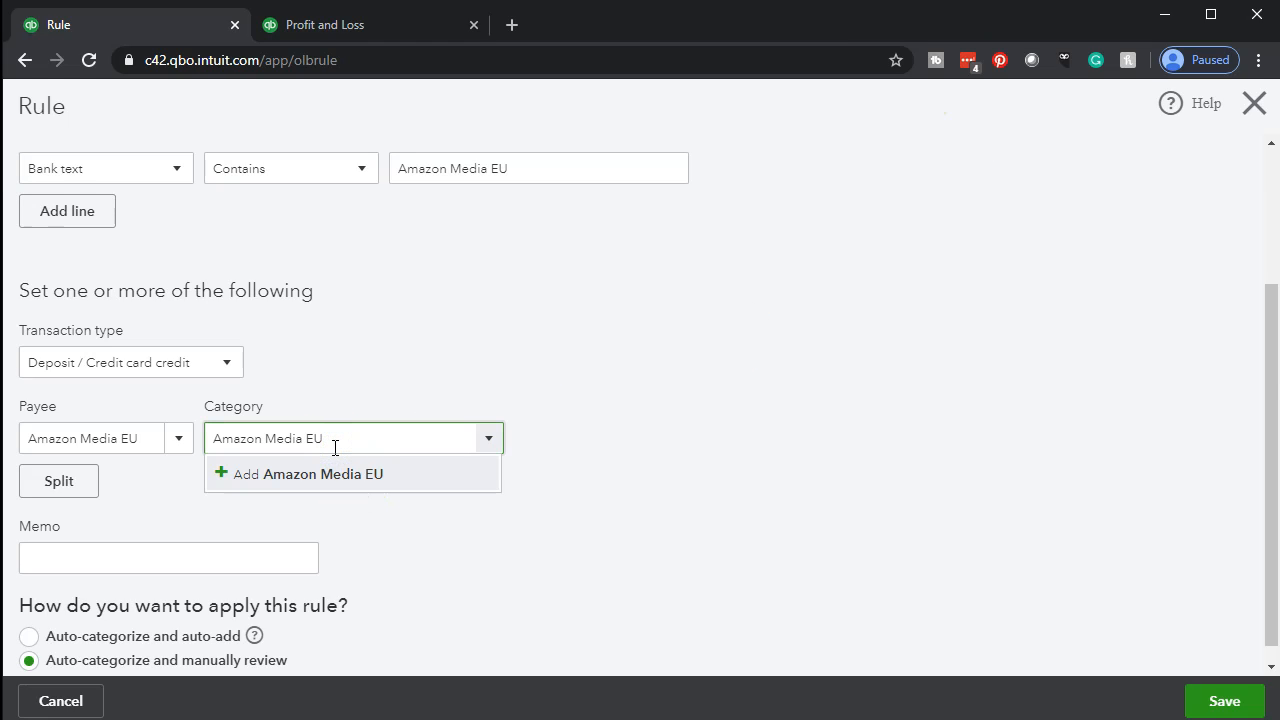
click(330, 471)
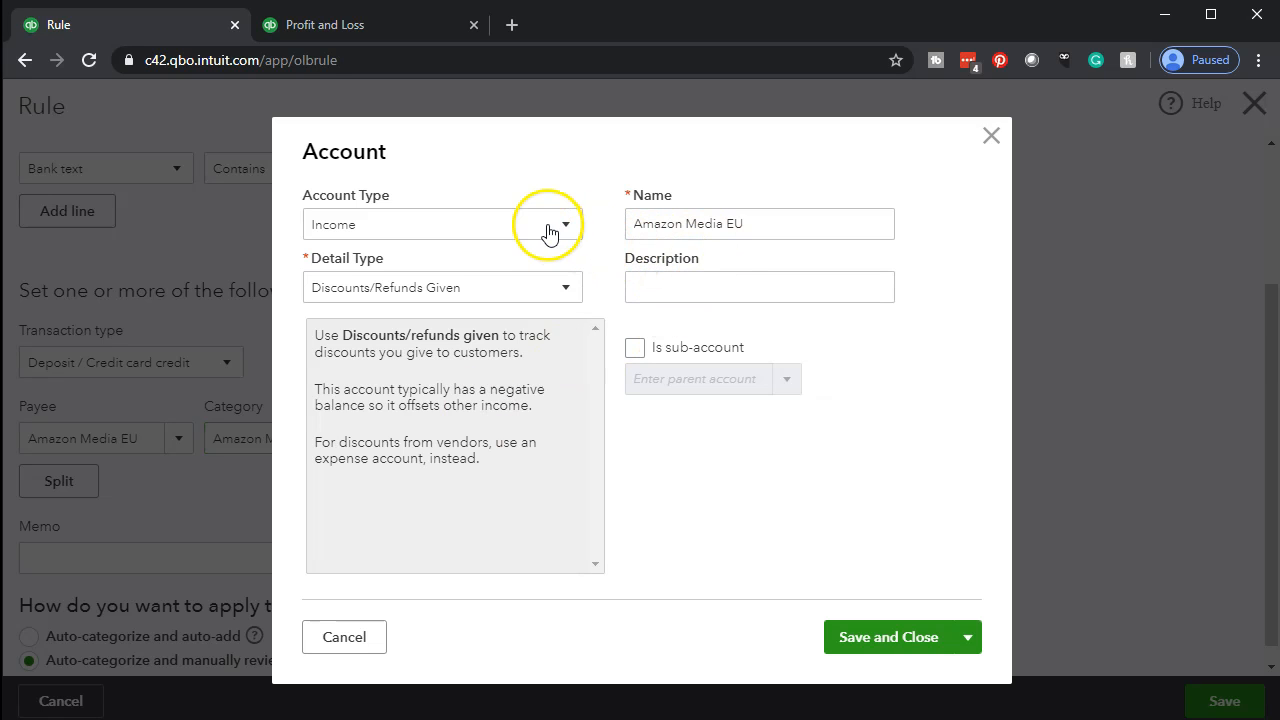
click(568, 288)
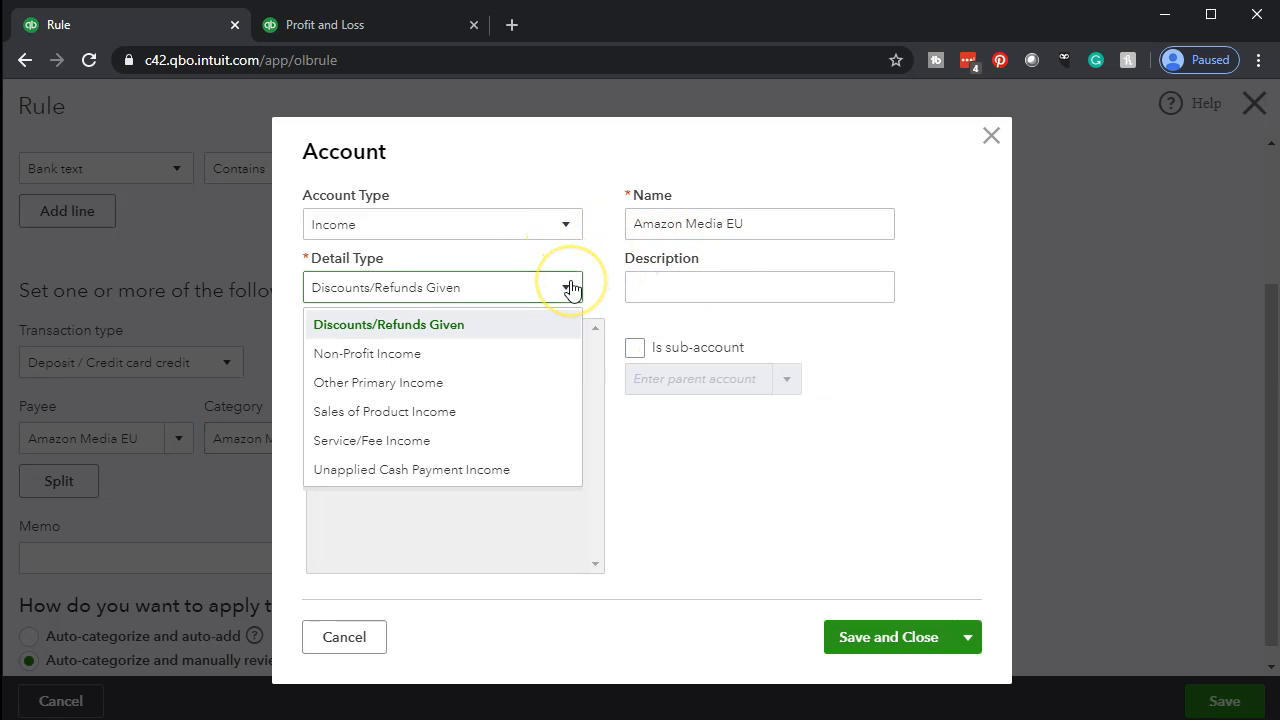
click(519, 384)
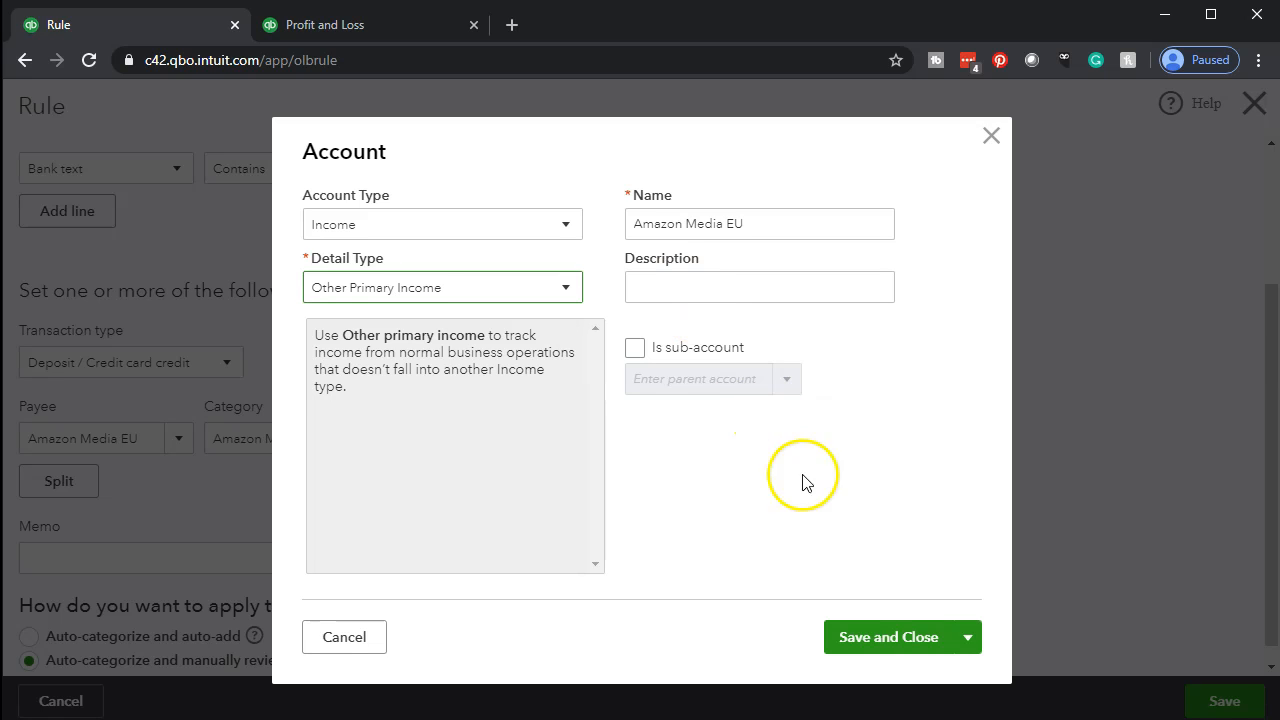
click(868, 645)
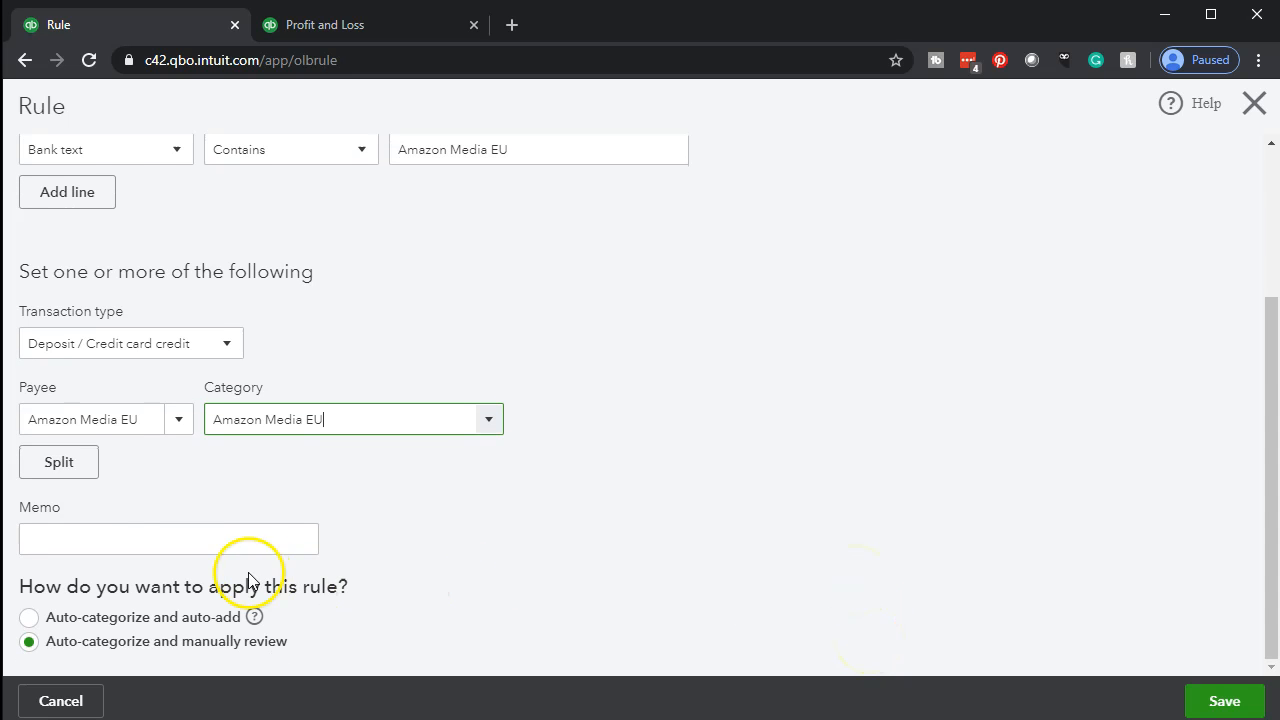
Save the Amazon Media EU rule with manual review and go back to the bank transactions awaiting review.
click(166, 533)
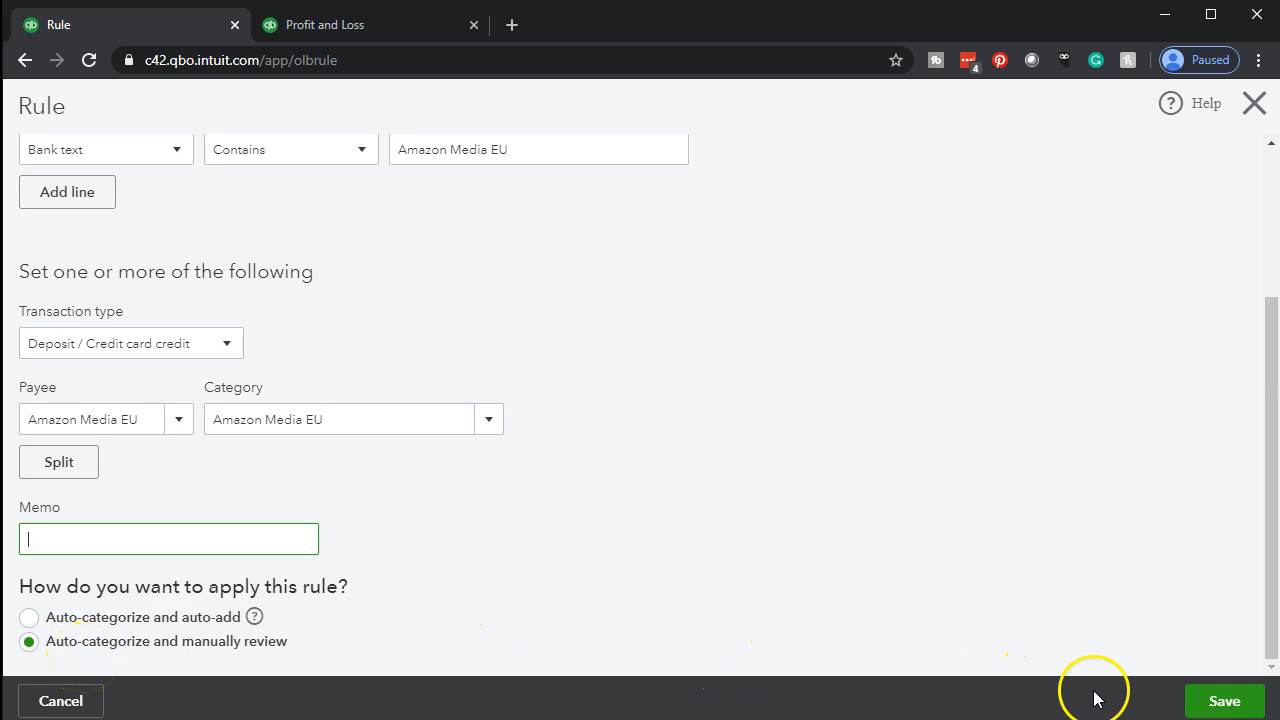
click(1198, 708)
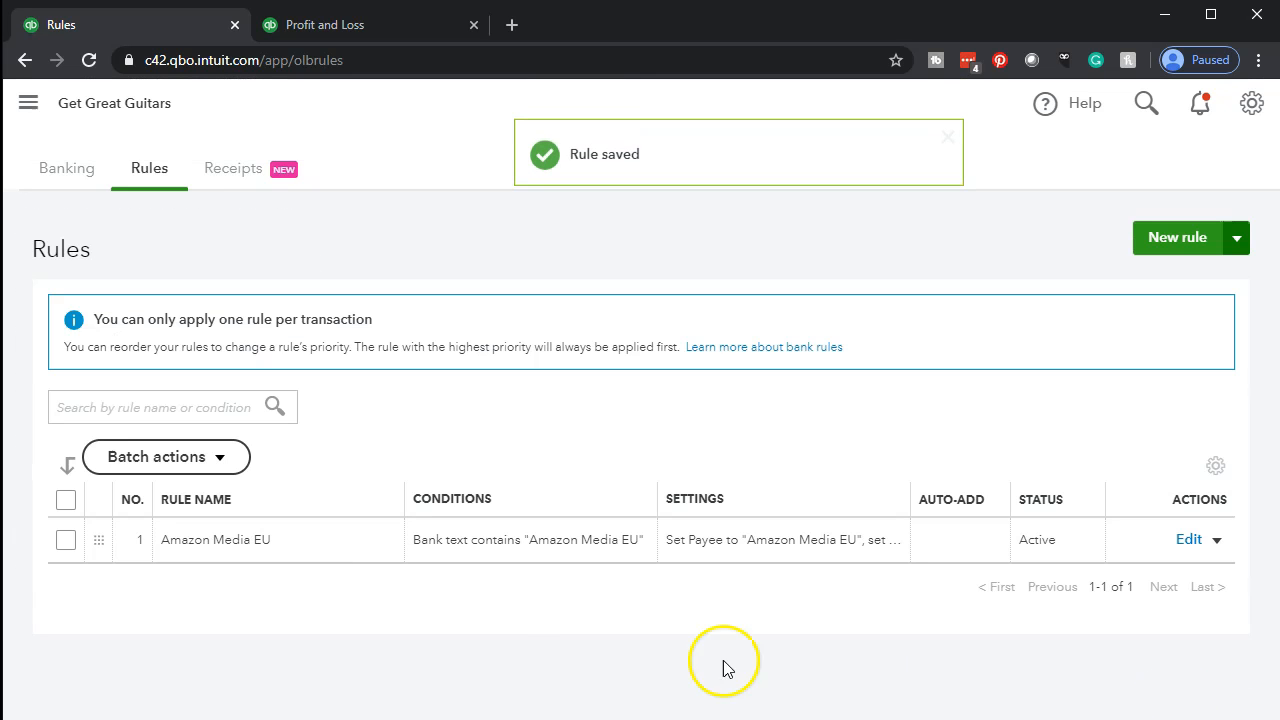
click(75, 178)
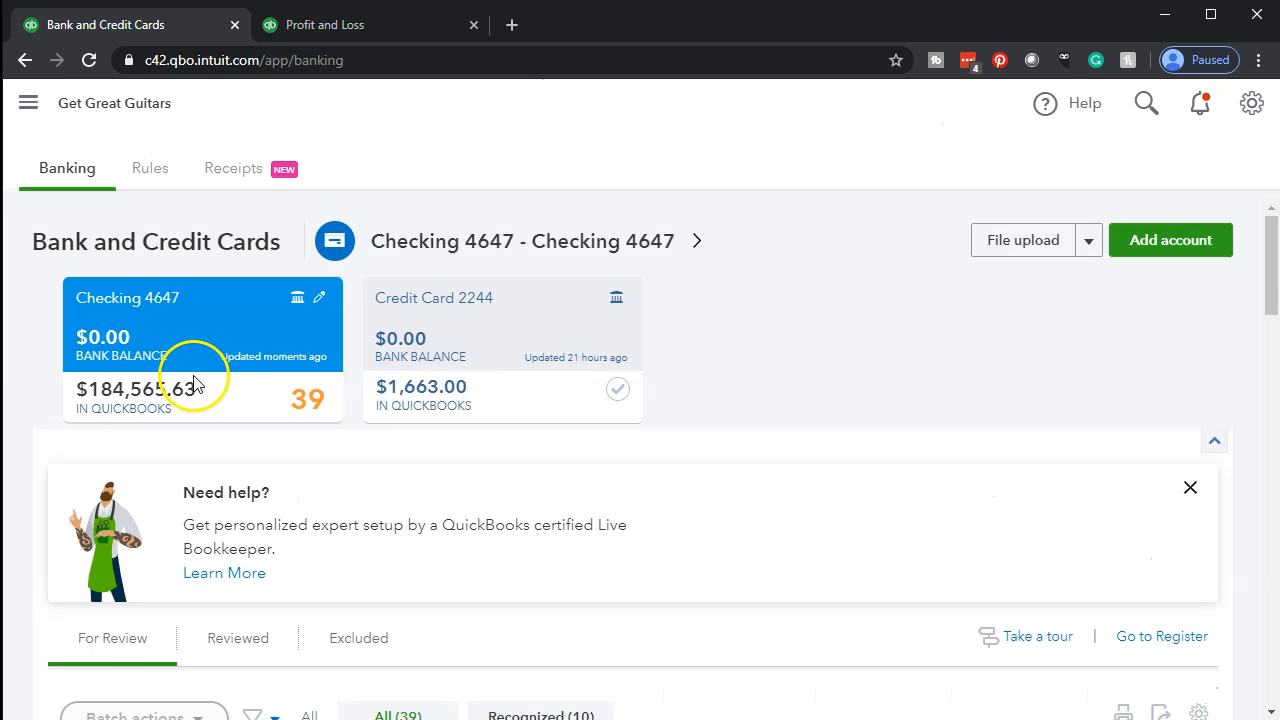
scroll(195, 385, down, 4)
scroll(195, 385, down, 1)
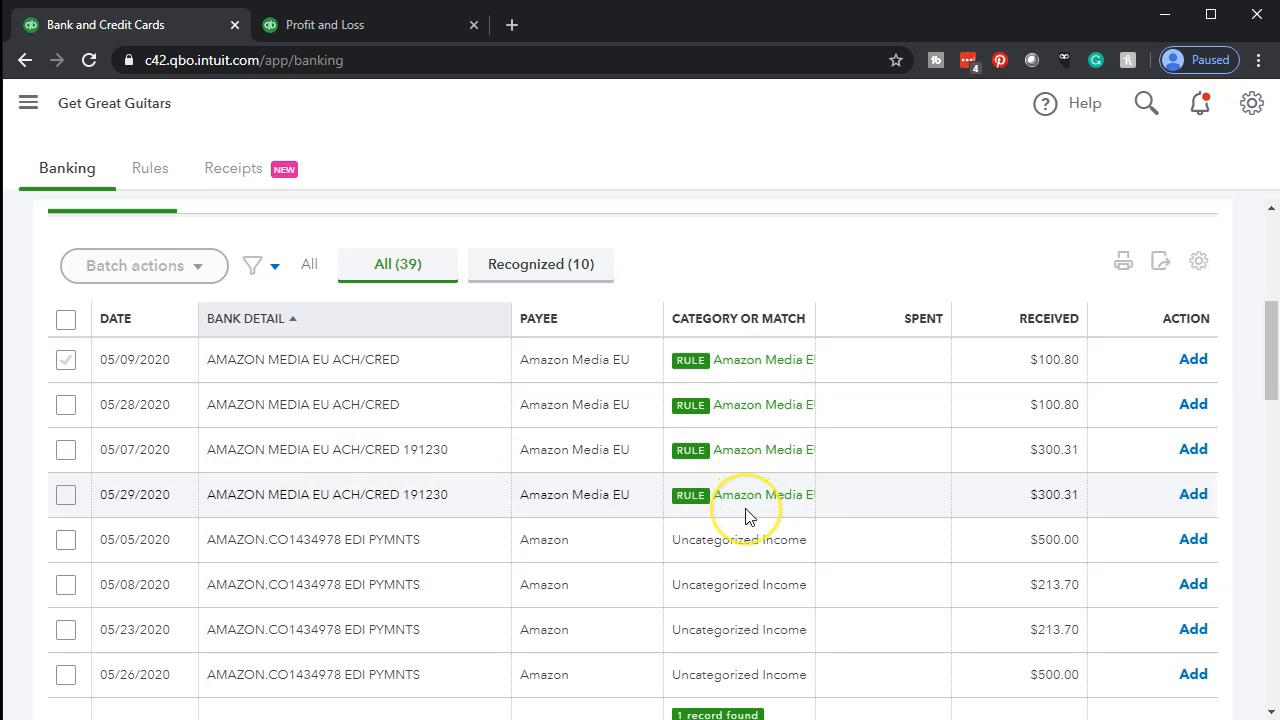
Start a new rule from the 05/05/2020 AMAZON.CO EDI PYMNTS deposit of $500.00.
click(493, 596)
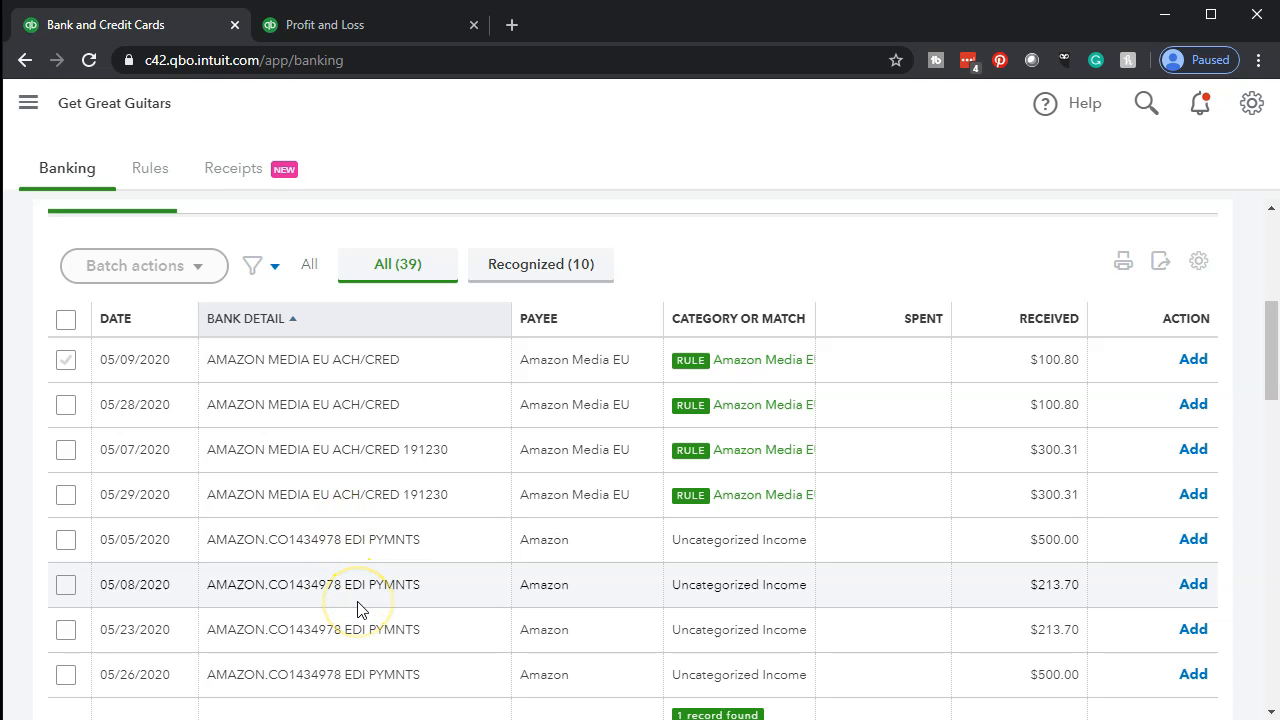
scroll(358, 612, down, 1)
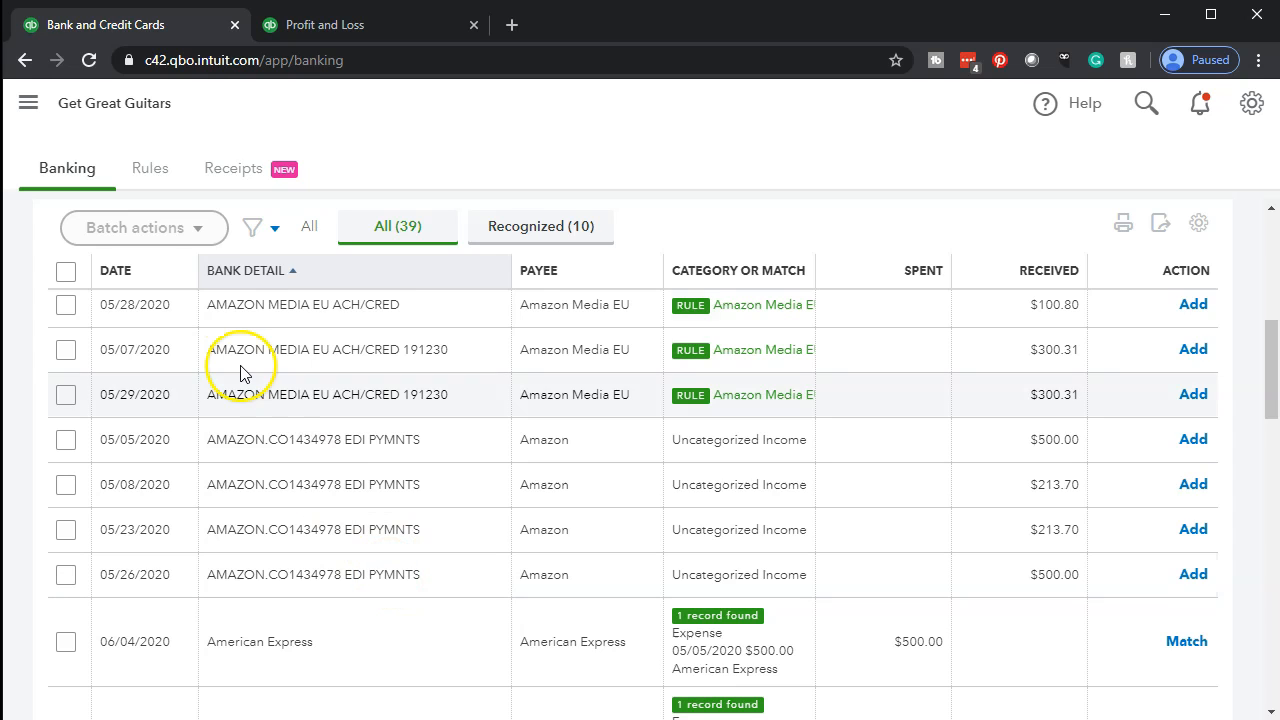
scroll(171, 337, up, 3)
scroll(186, 385, down, 3)
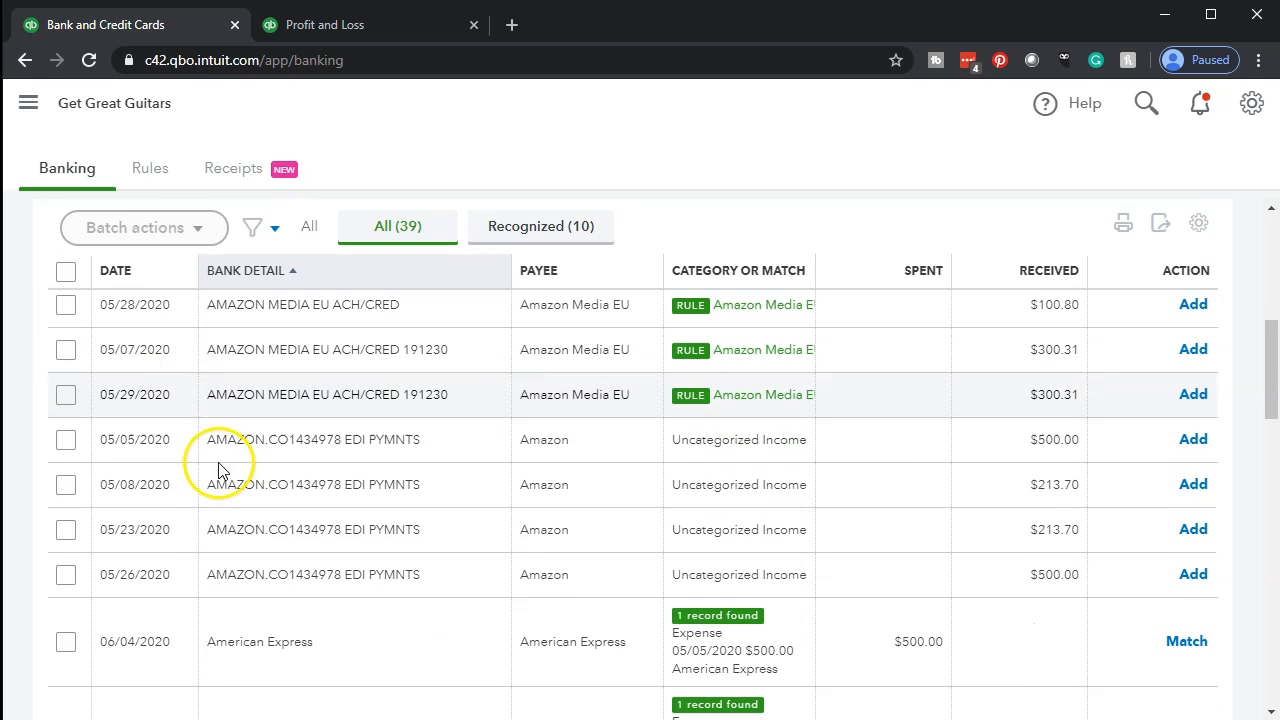
click(422, 455)
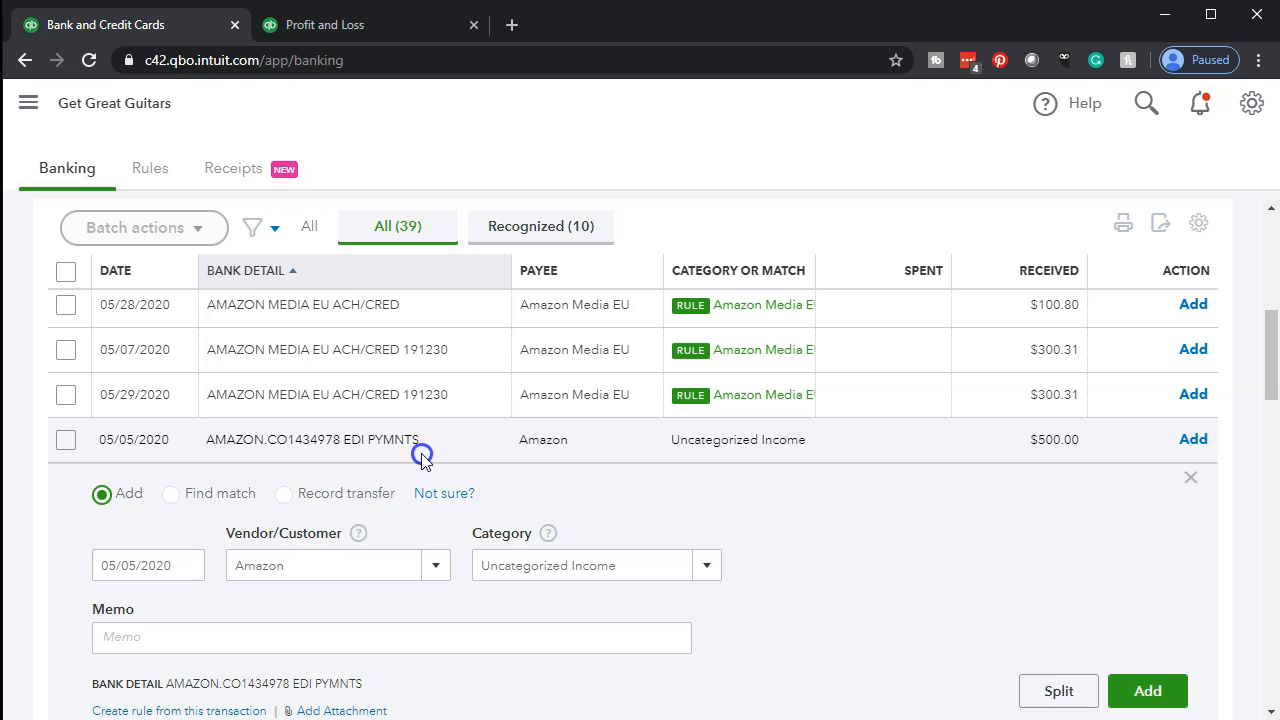
scroll(421, 458, down, 1)
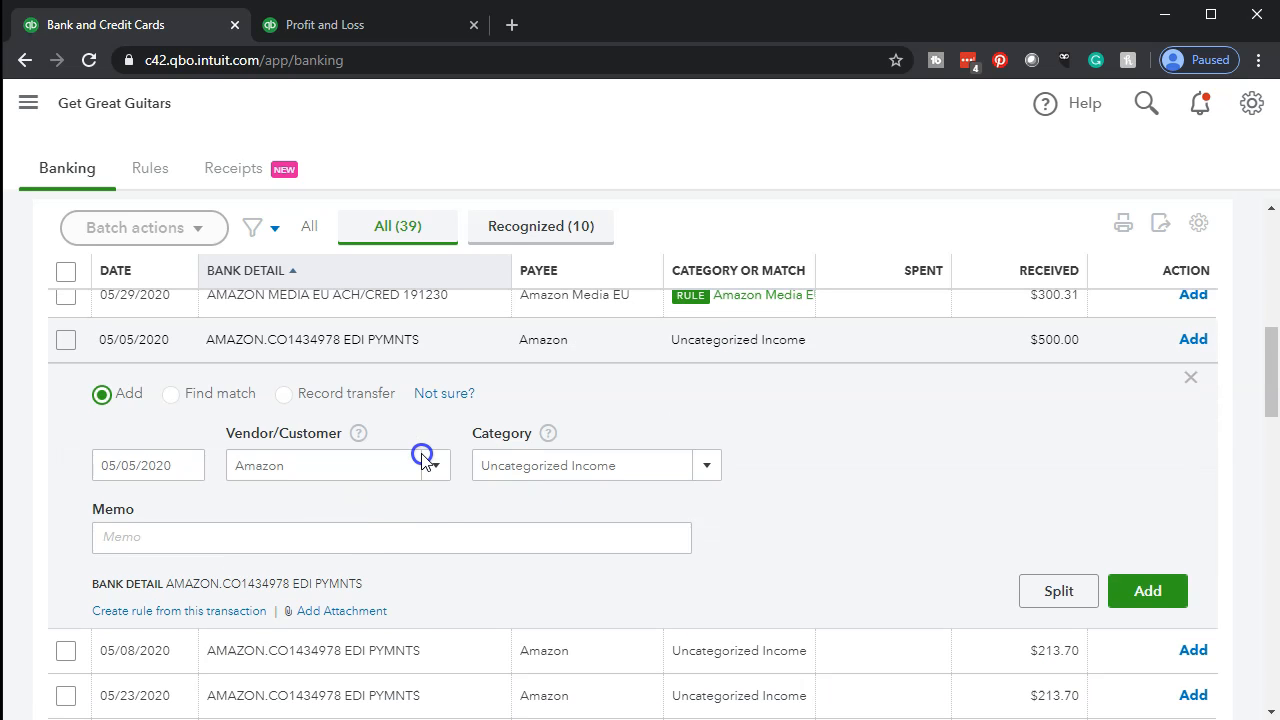
click(222, 614)
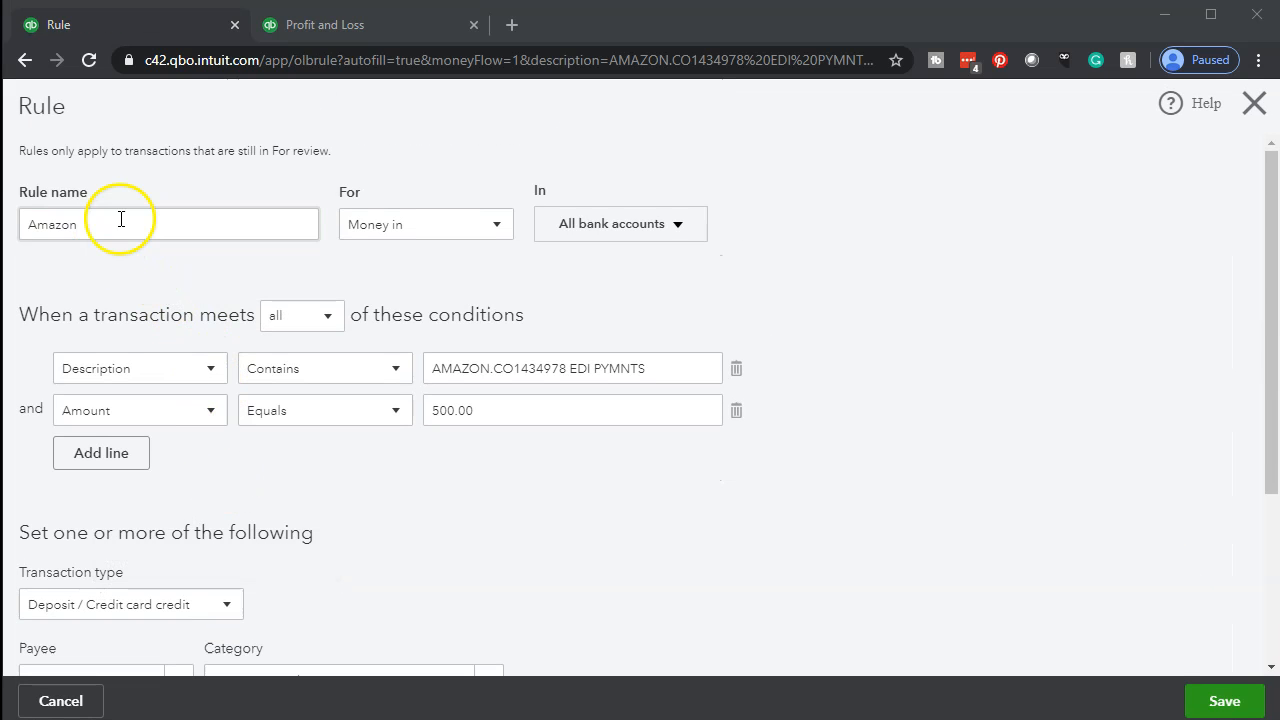
Name the new rule Amazon.co.
double_click(120, 220)
text(Amazon.co)
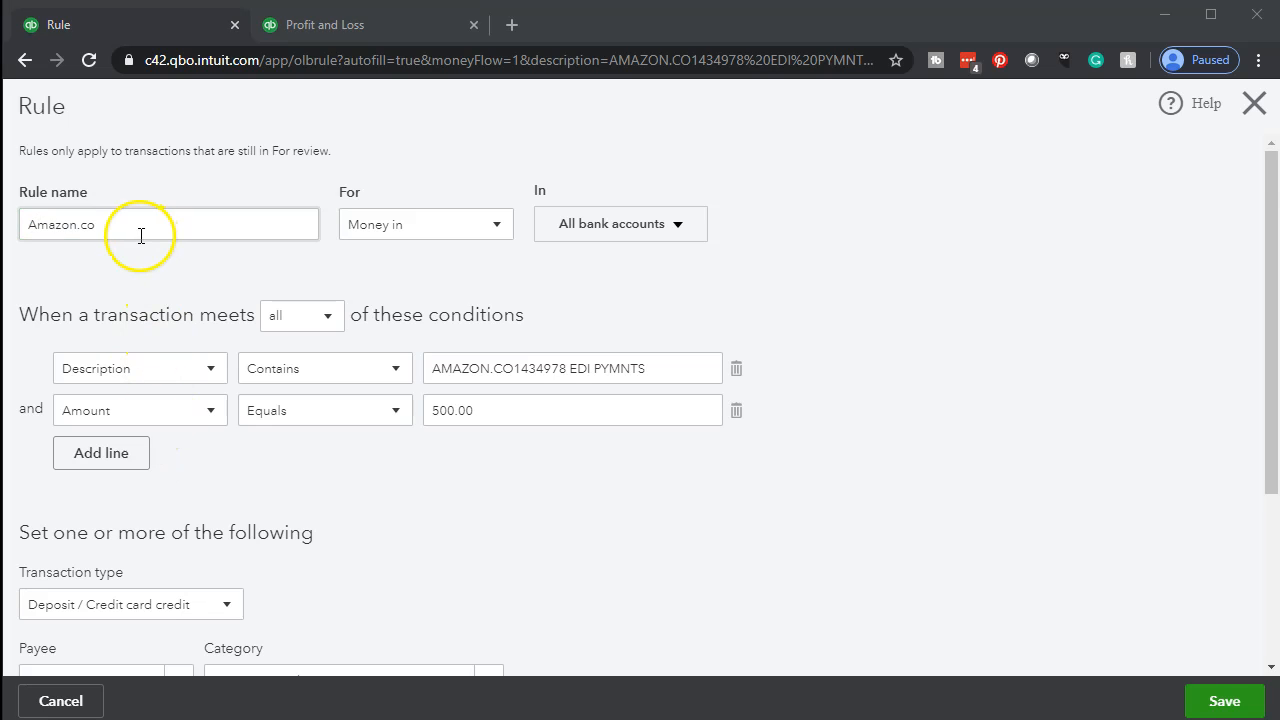
double_click(95, 227)
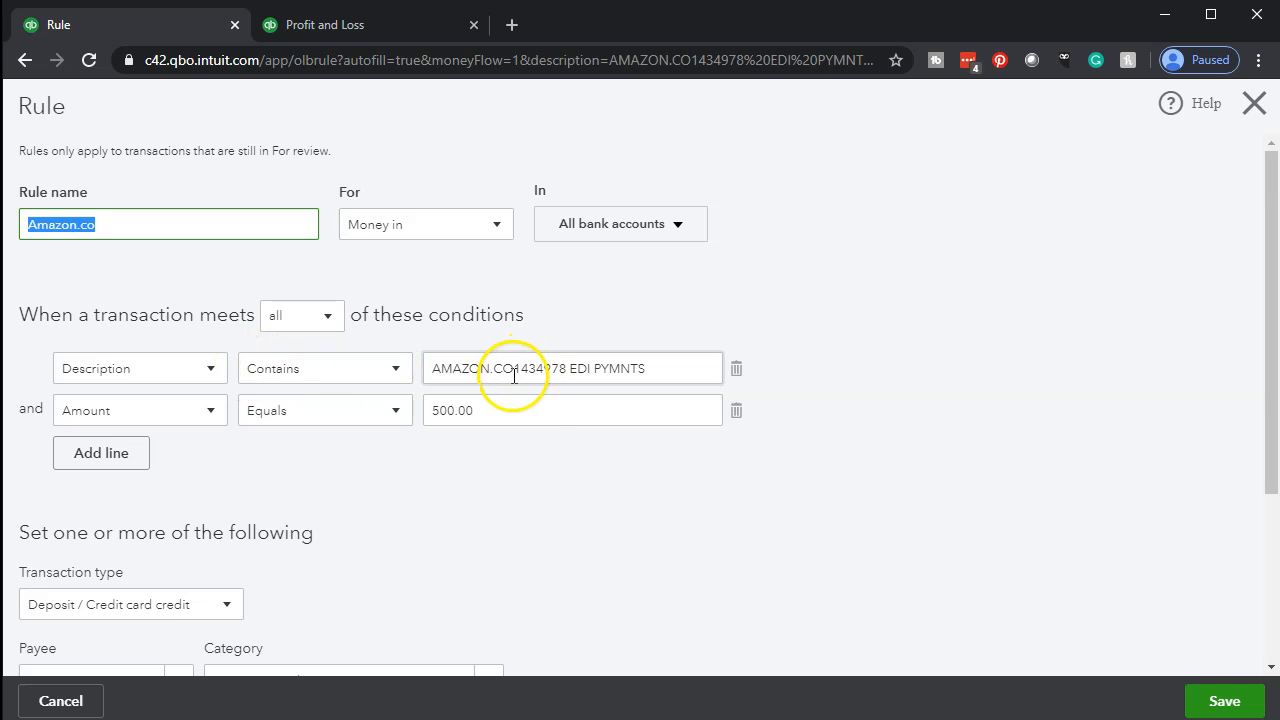
Shorten the description condition's text to AMAZON.CO and delete the amount condition.
click(667, 368)
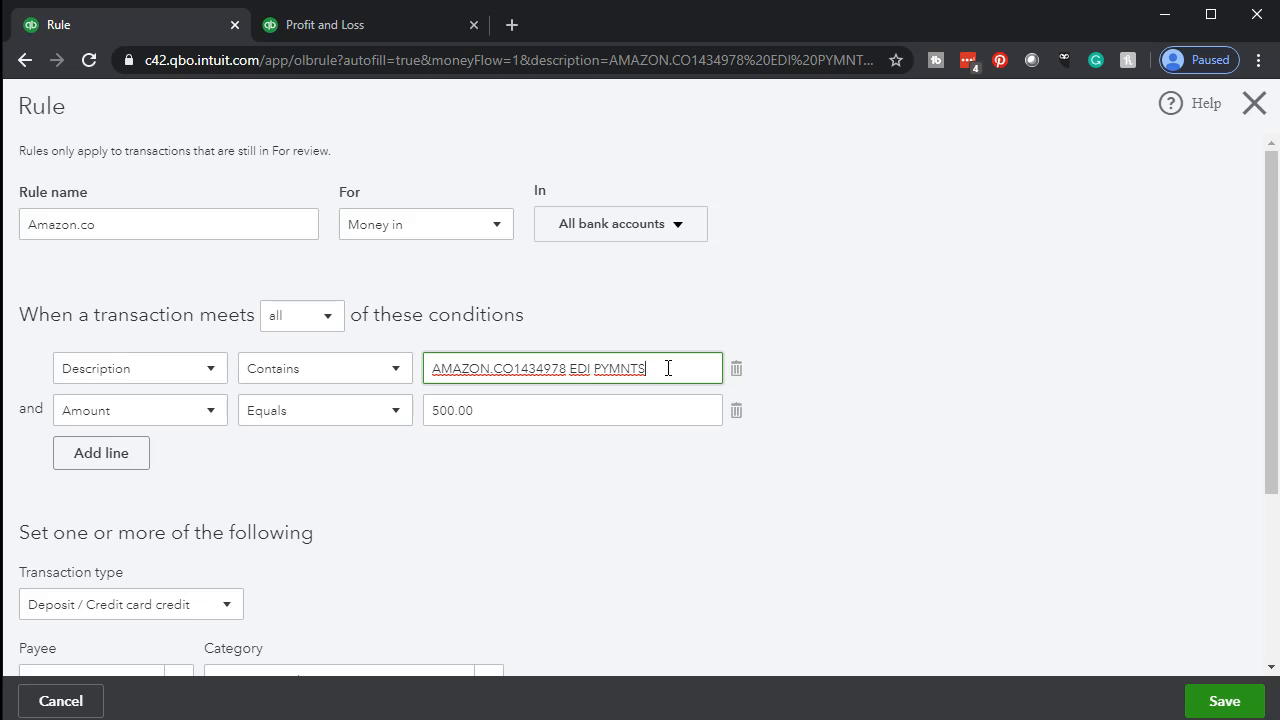
key(BackSpace)
key(BackSpace)
key(BackSpace)
key(BackSpace)
key(BackSpace)
key(BackSpace)
key(BackSpace)
key(BackSpace)
key(BackSpace)
key(BackSpace)
key(BackSpace)
key(BackSpace)
key(BackSpace)
key(BackSpace)
key(BackSpace)
key(BackSpace)
key(BackSpace)
key(BackSpace)
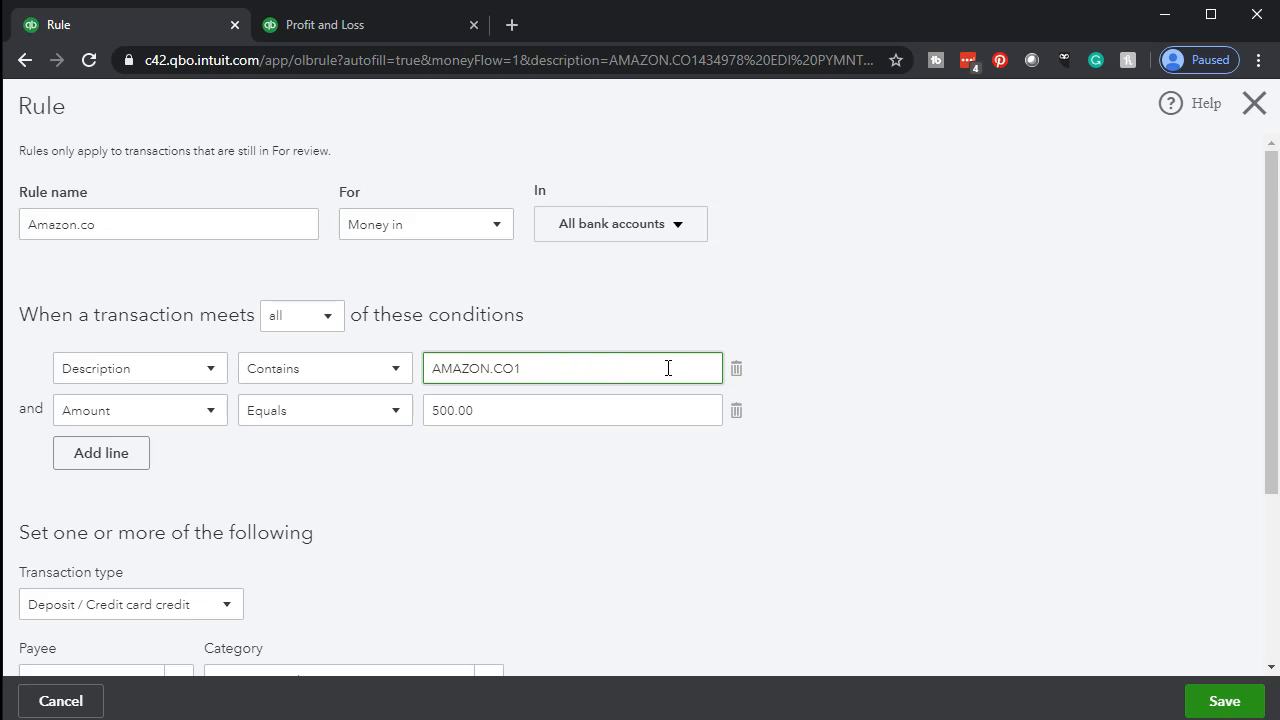
key(Right)
key(Right)
key(shift+Left)
key(shift+Right)
key(shift+Left)
key(shift+Left)
key(shift+Left)
key(shift+Left)
key(shift+Left)
key(shift+Left)
key(shift+Left)
key(shift+Left)
key(shift+Left)
key(ctrl+c)
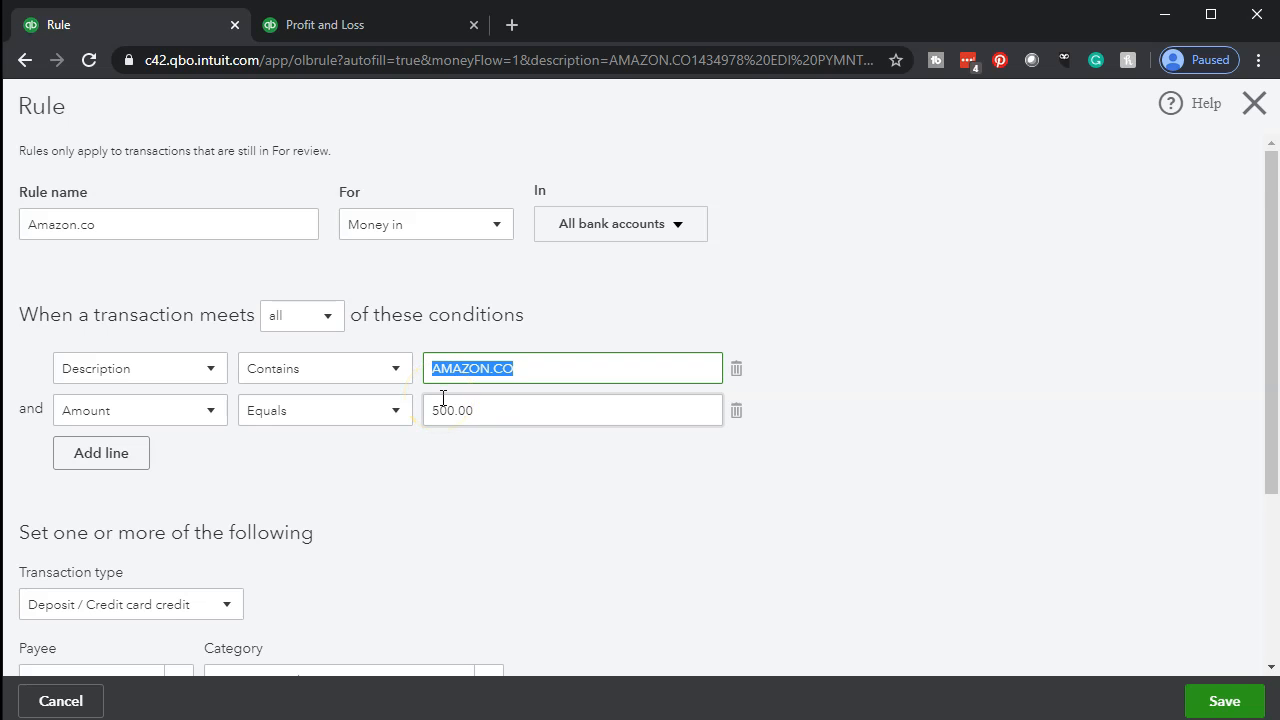
click(739, 416)
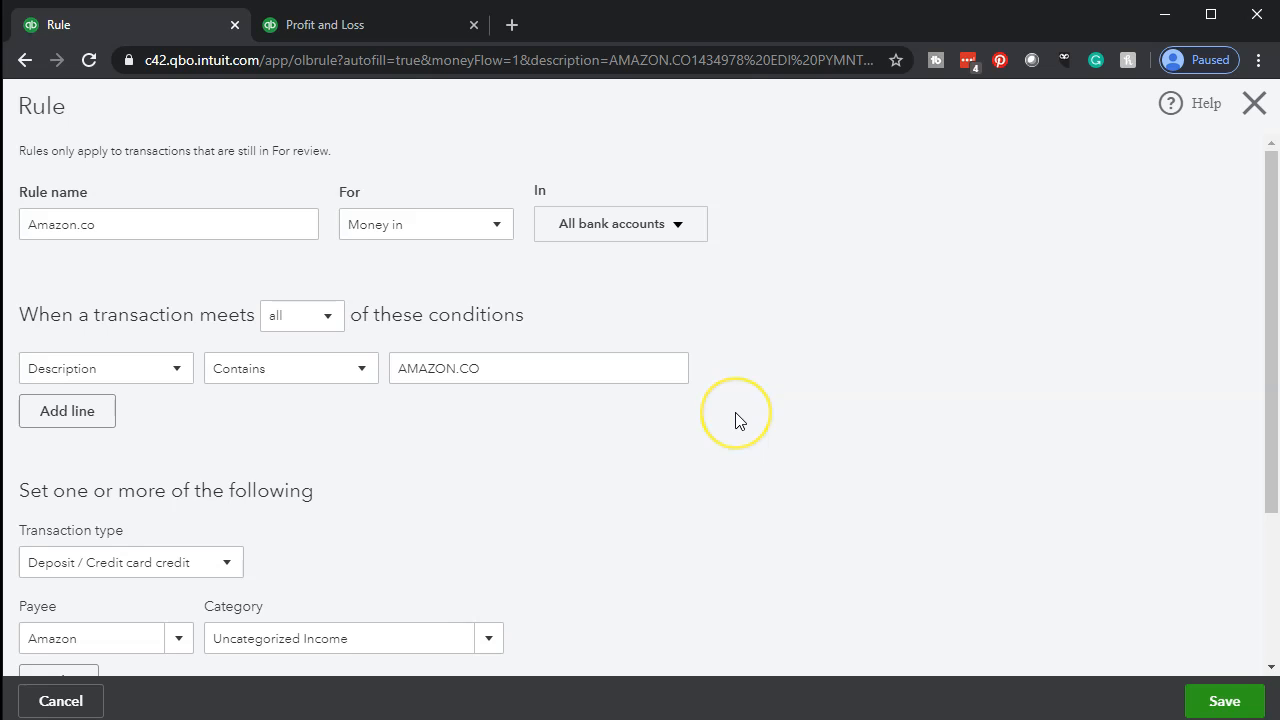
Replace the rule's payee with AMAZON.CO, adding it as a new name of type Customer.
scroll(735, 420, down, 1)
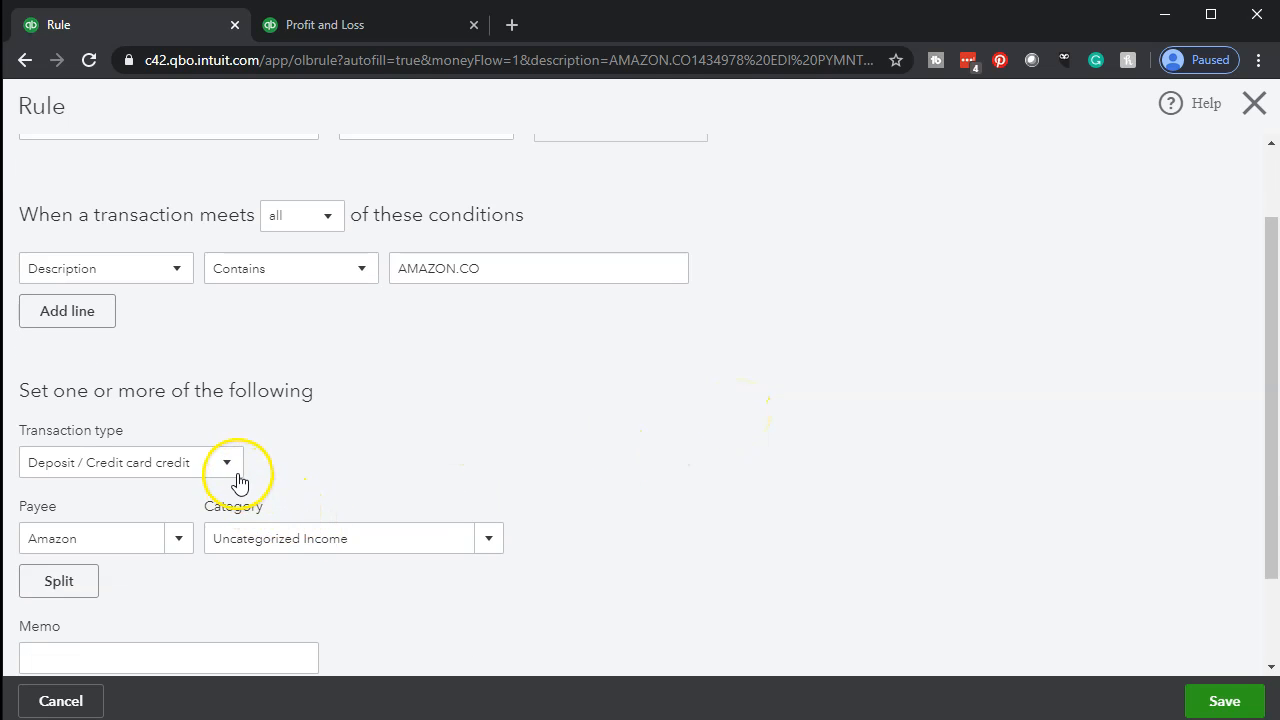
click(143, 542)
key(ctrl+v)
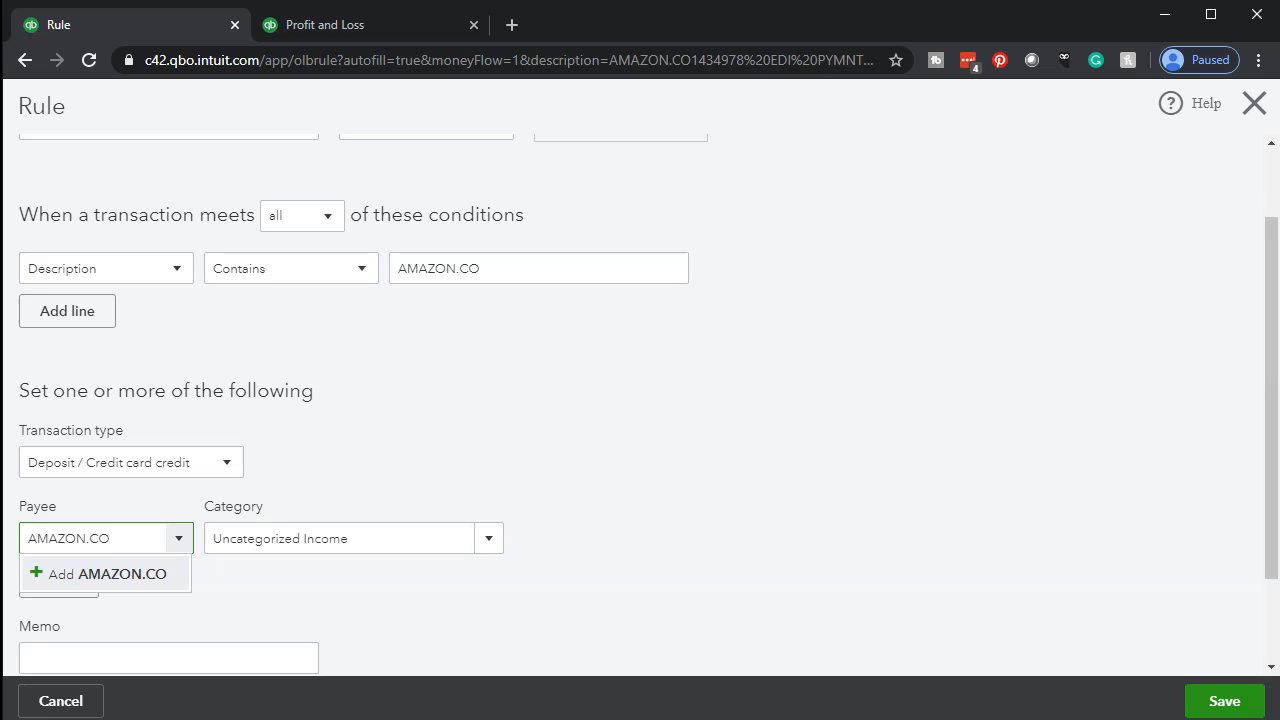
click(40, 572)
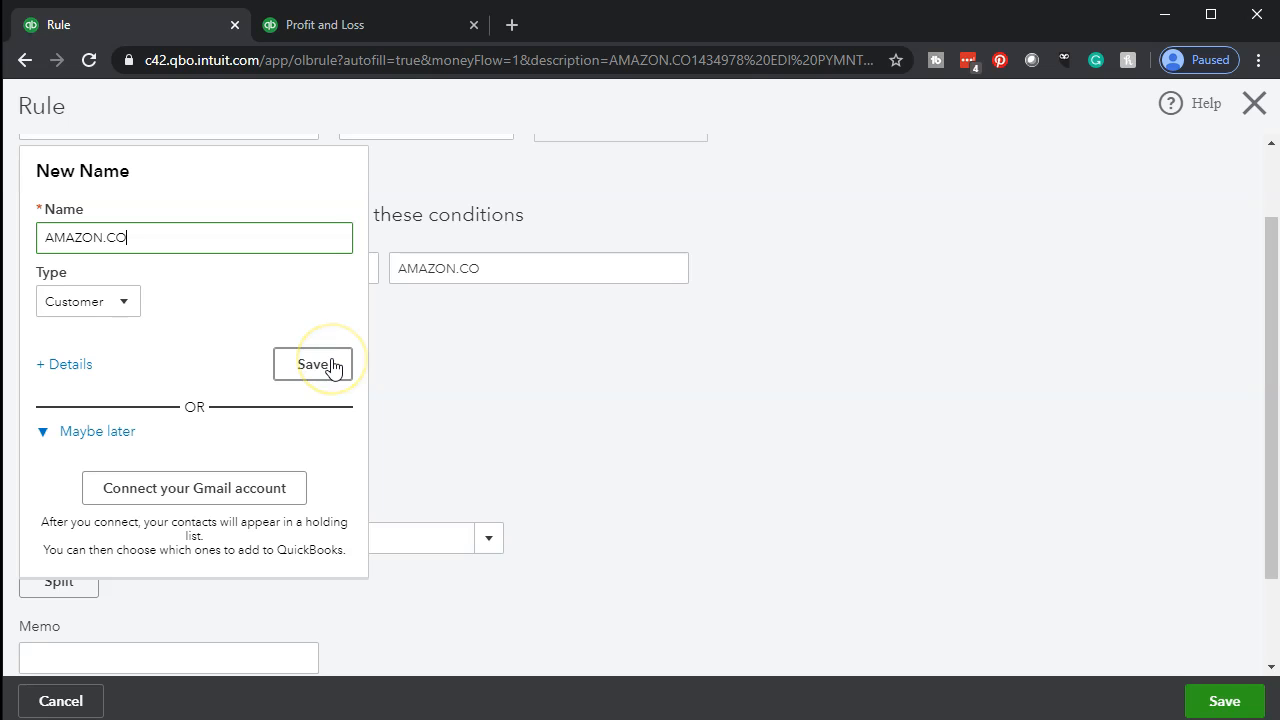
click(293, 370)
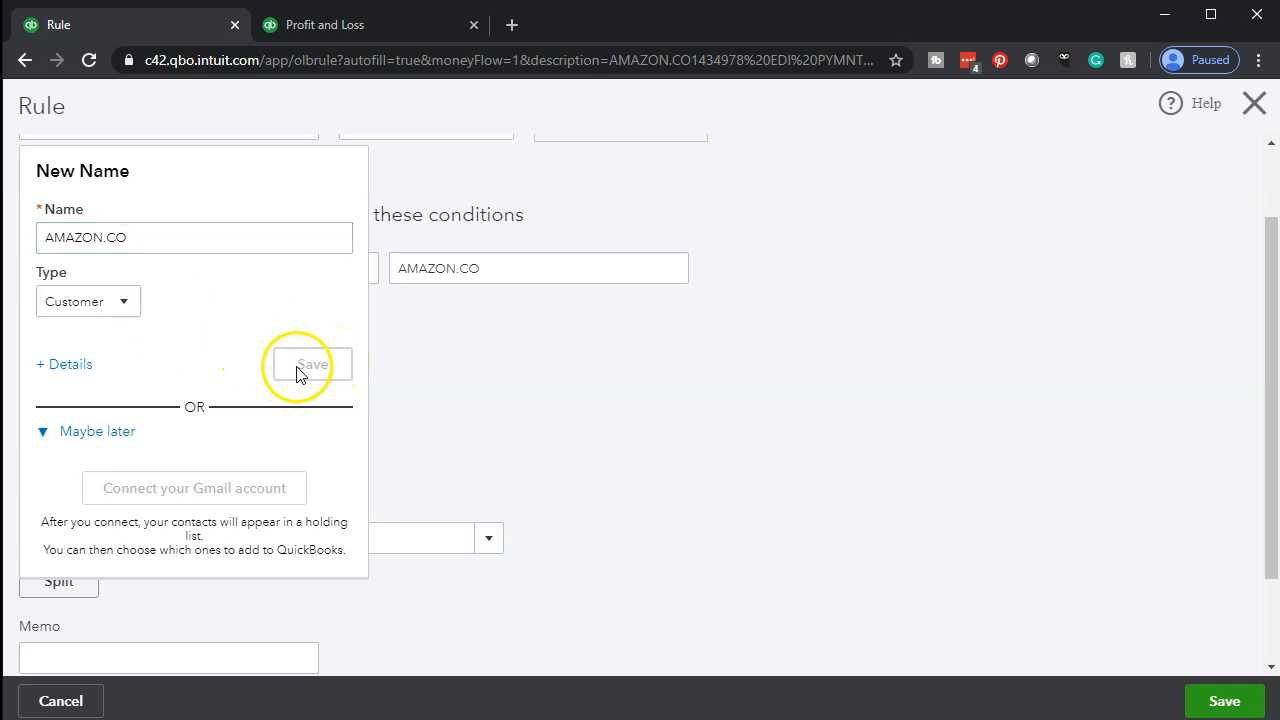
Set the category to a new Income account named Amazon.co with detail type Other Primary Income, and save the rule.
scroll(400, 490, up, 1)
drag(120, 224, 30, 224)
key(ctrl+c)
scroll(391, 334, down, 2)
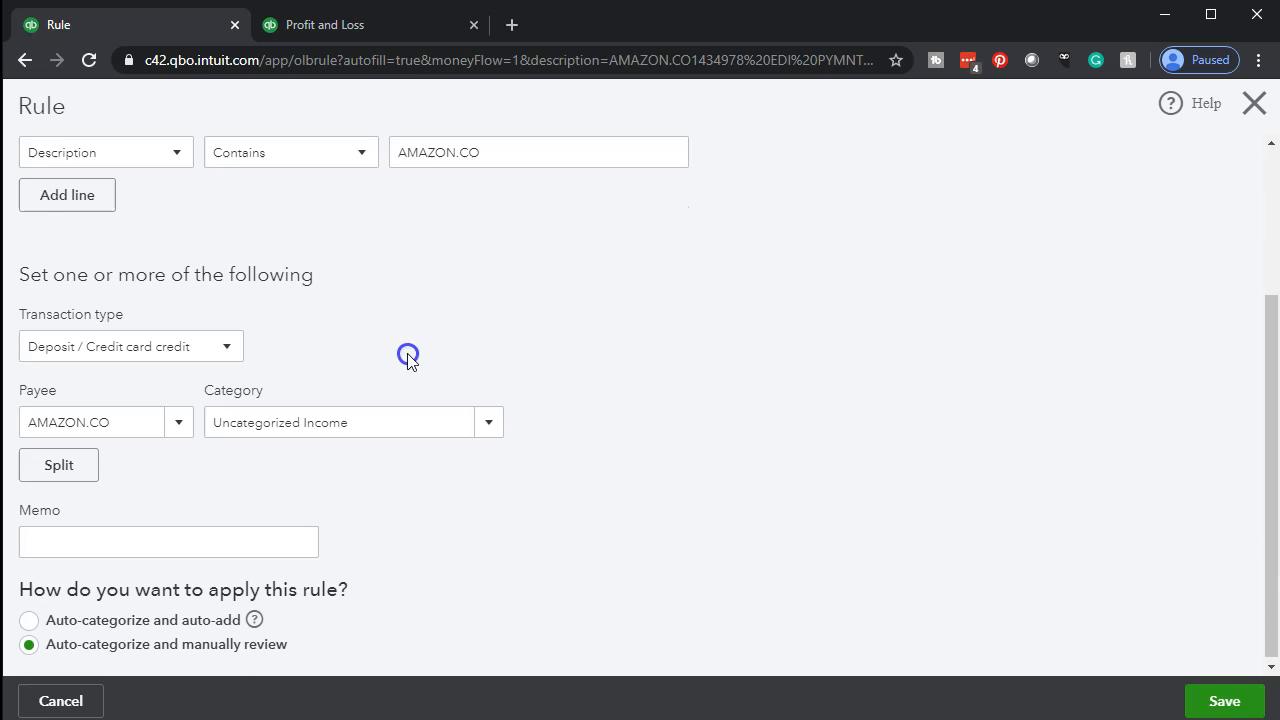
click(374, 420)
key(ctrl+v)
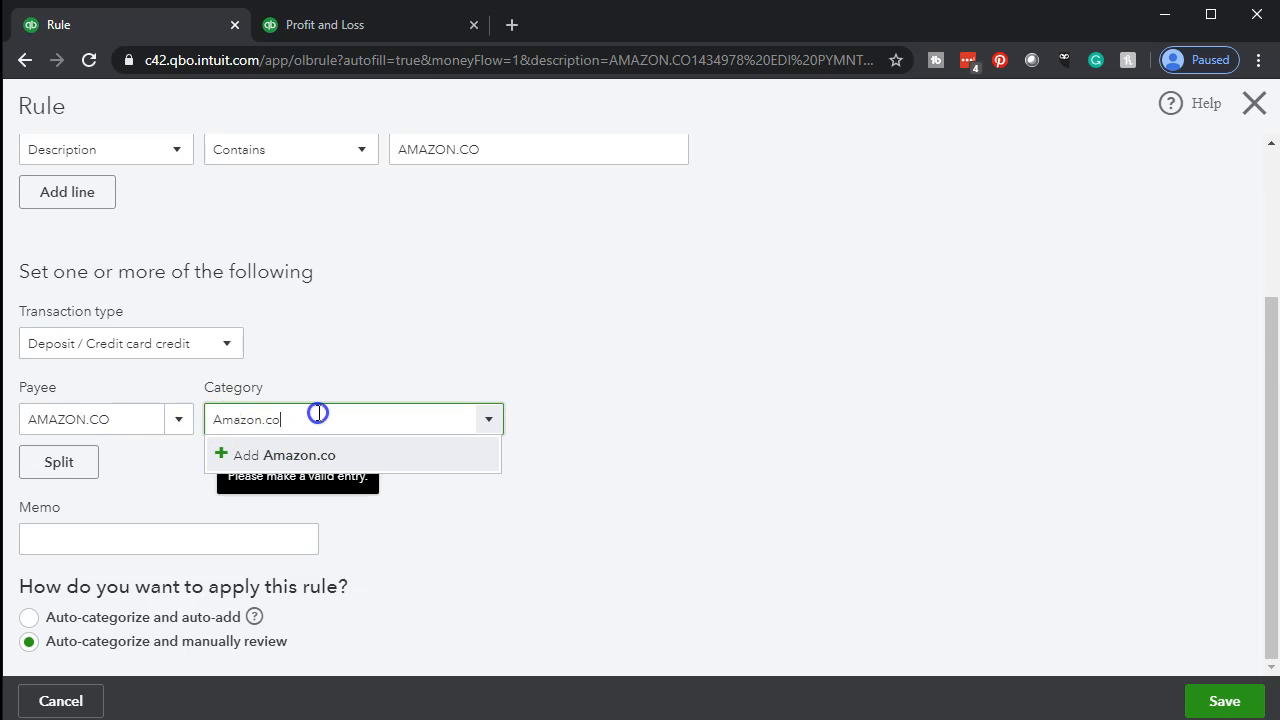
key(Return)
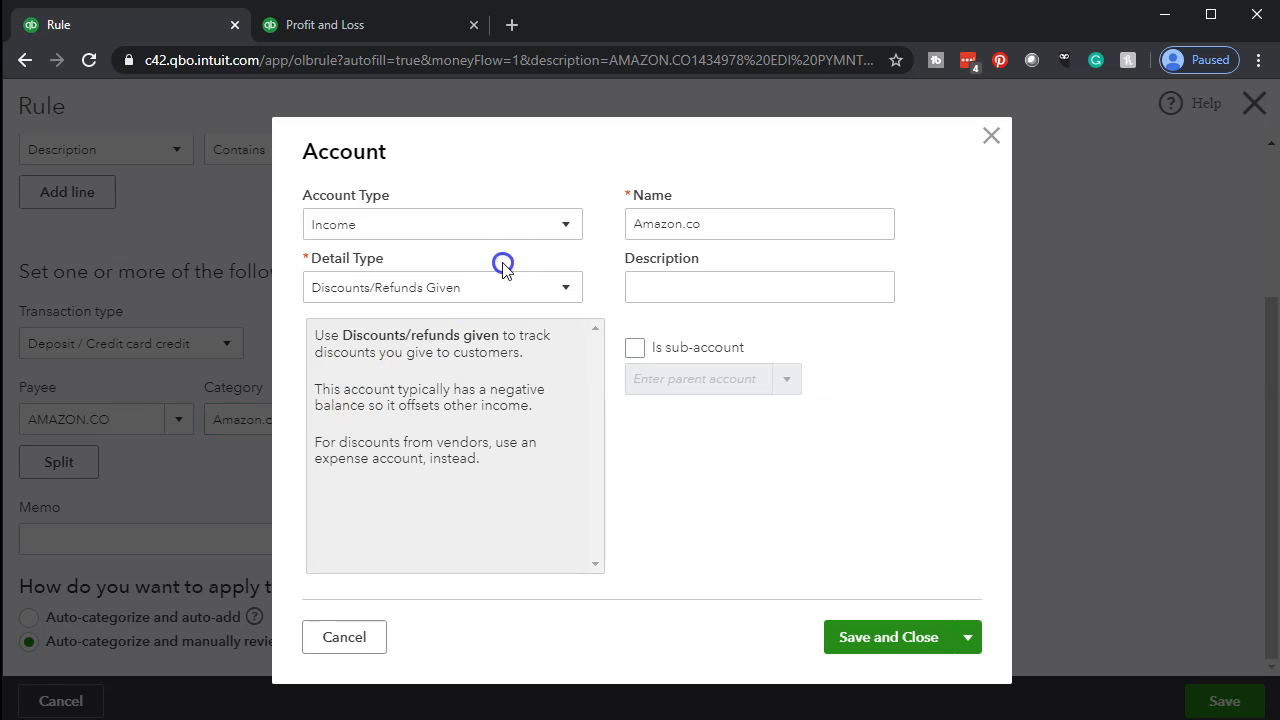
click(499, 298)
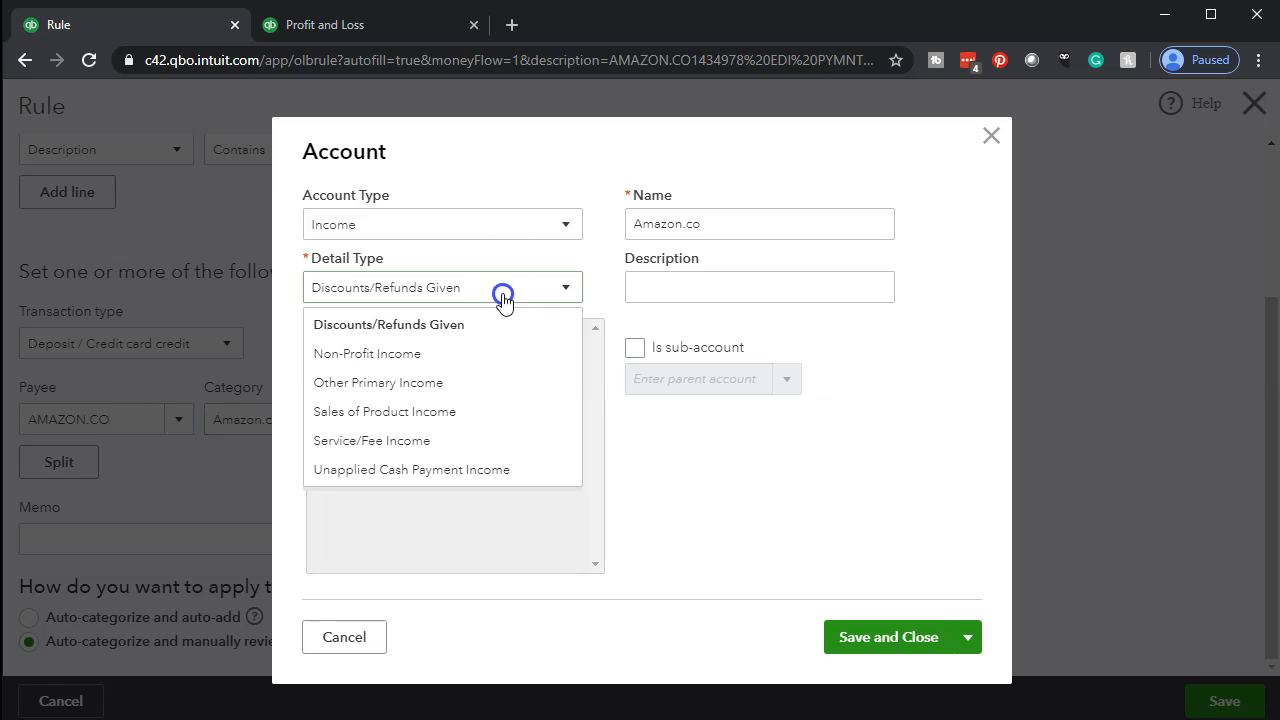
click(466, 393)
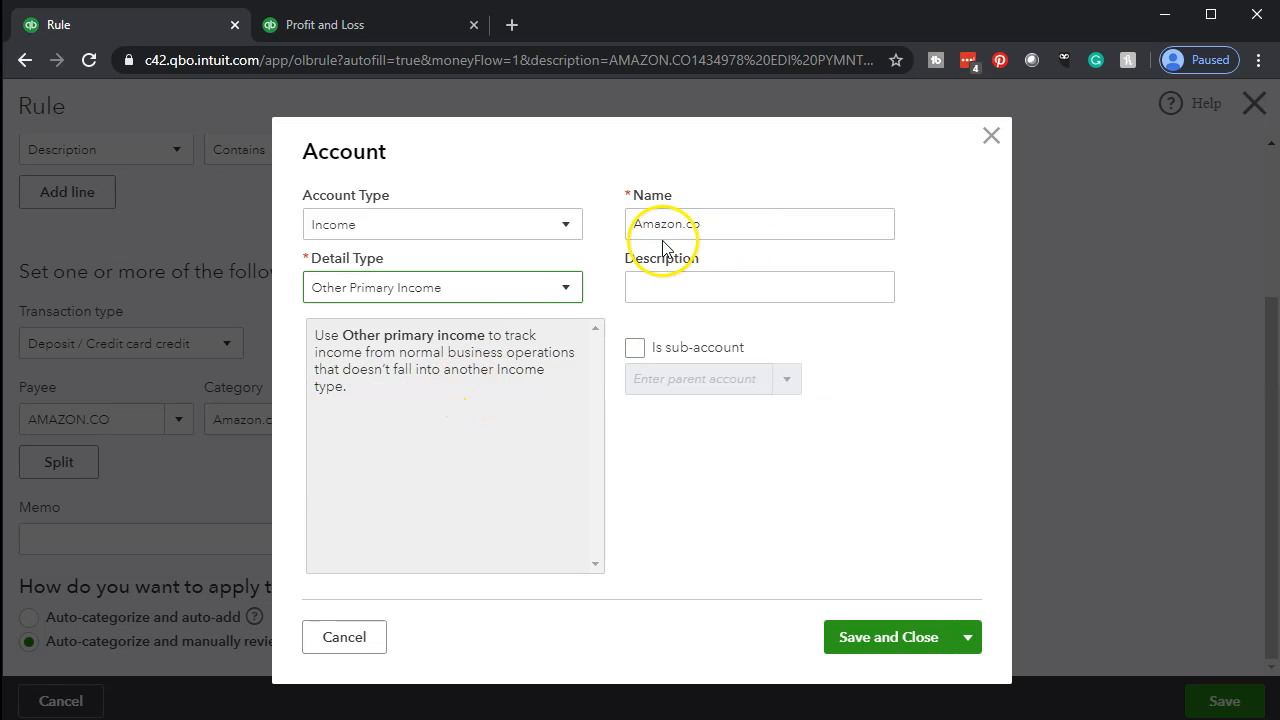
click(870, 634)
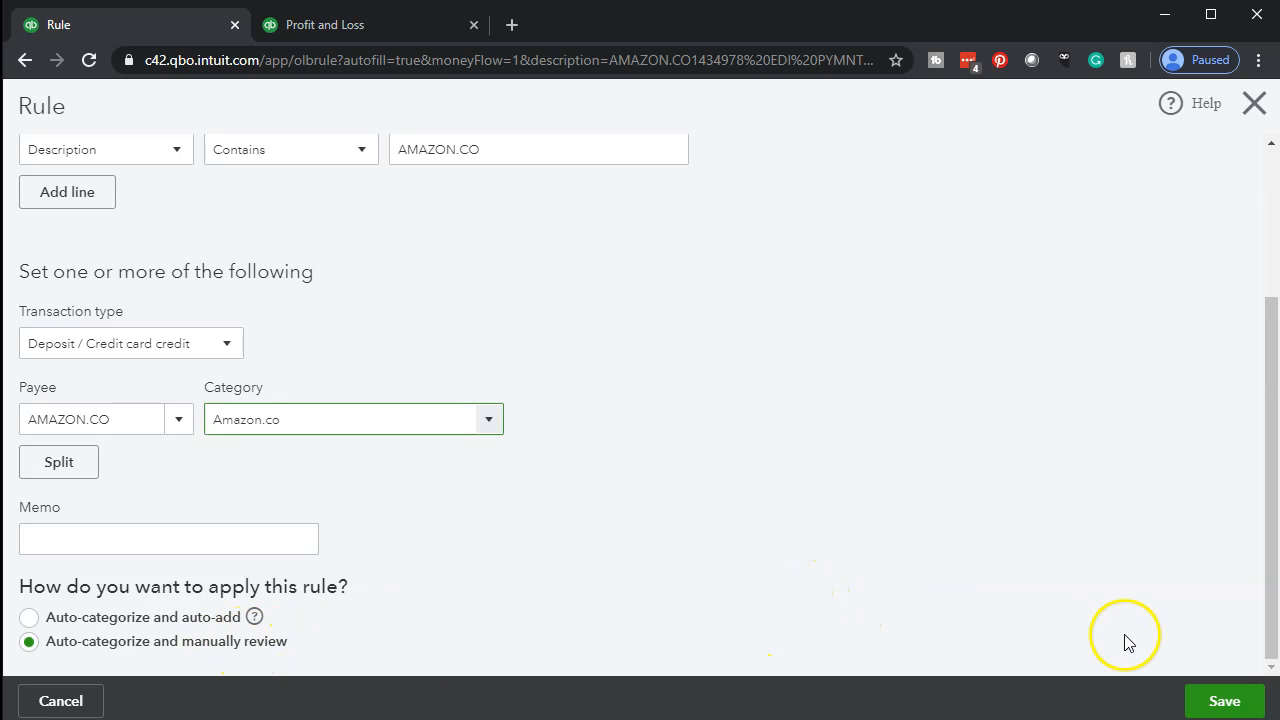
click(1212, 701)
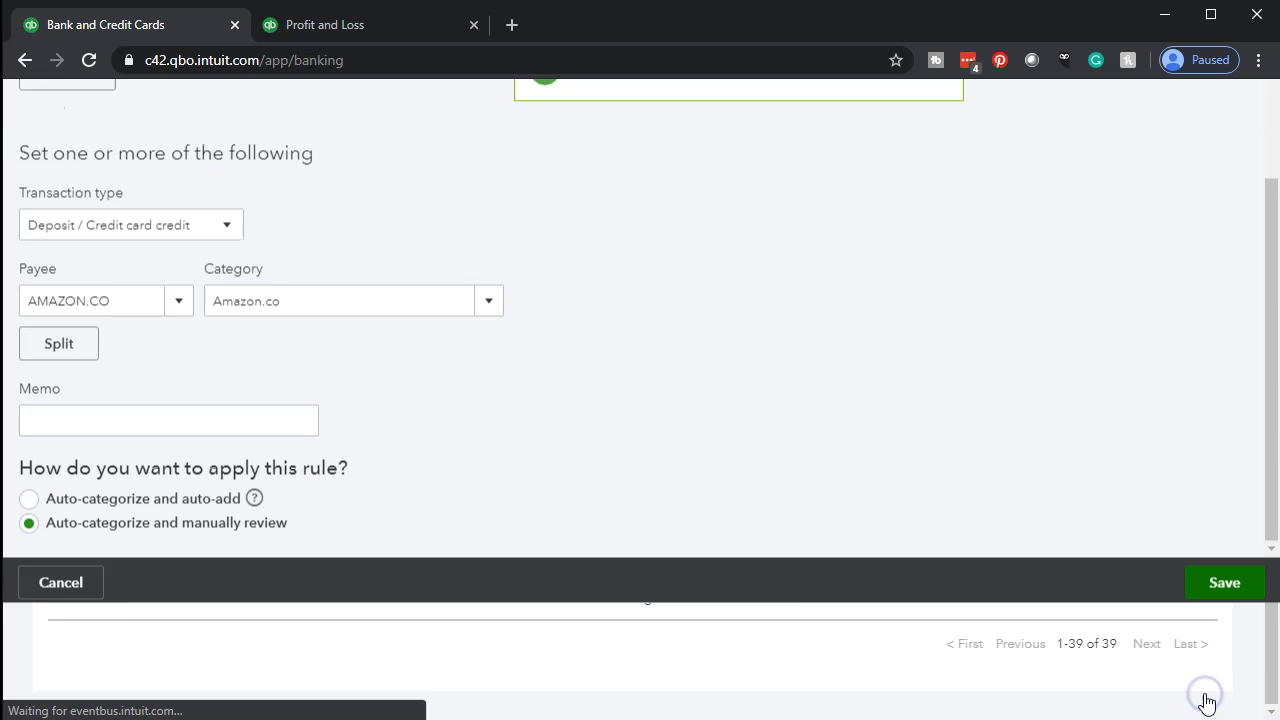
scroll(329, 391, up, 3)
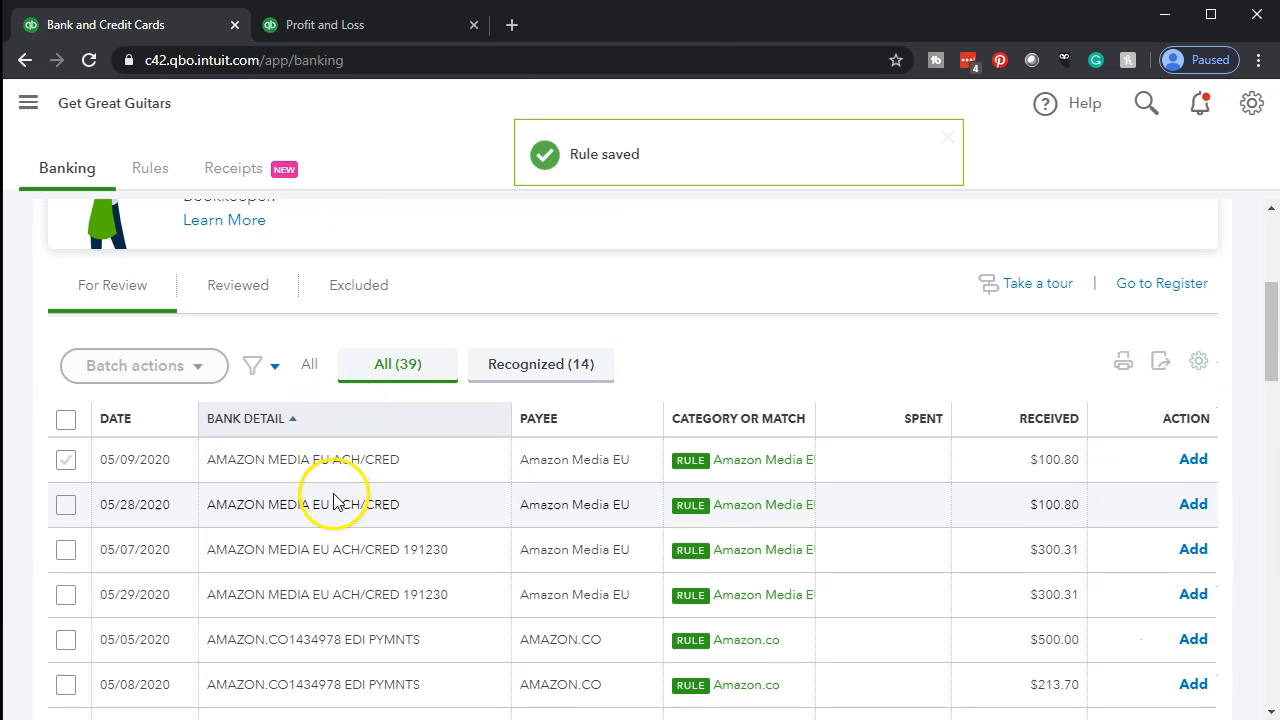
Review the Amazon deposits matched by the new rules in the full For Review list and the recognized transactions.
scroll(334, 497, down, 1)
scroll(588, 538, down, 1)
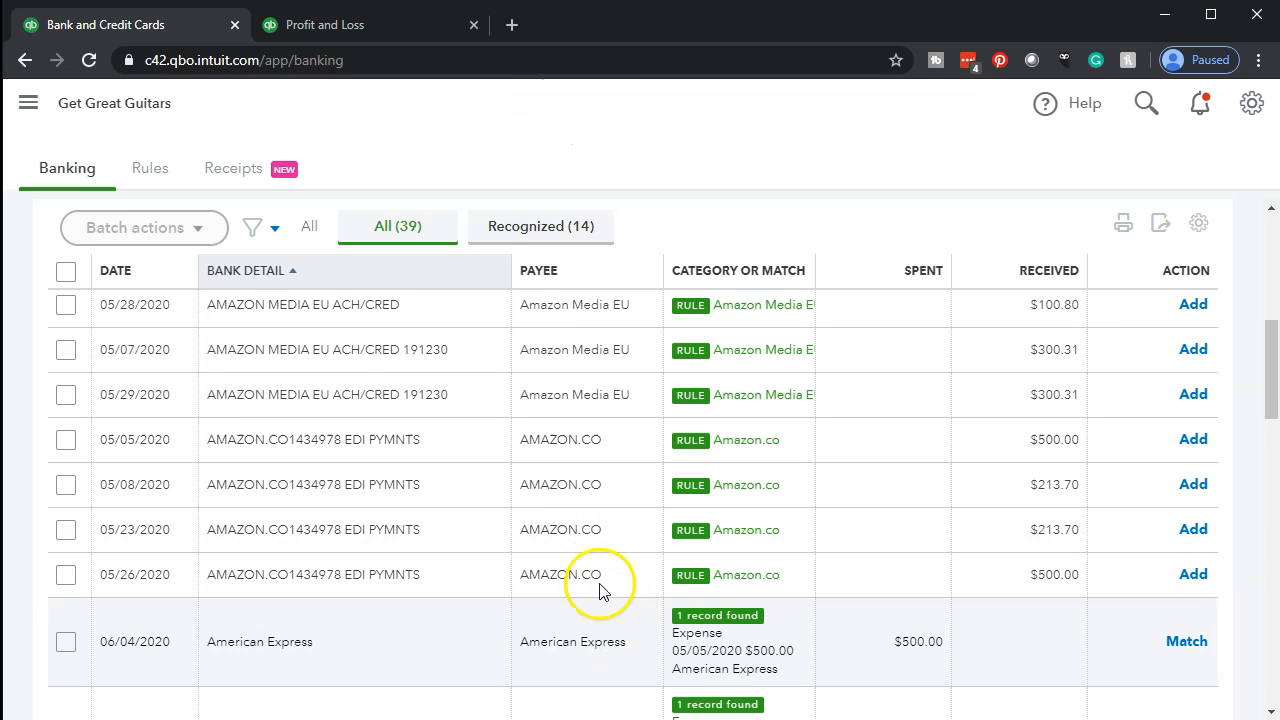
scroll(457, 534, up, 2)
click(508, 268)
scroll(516, 460, down, 2)
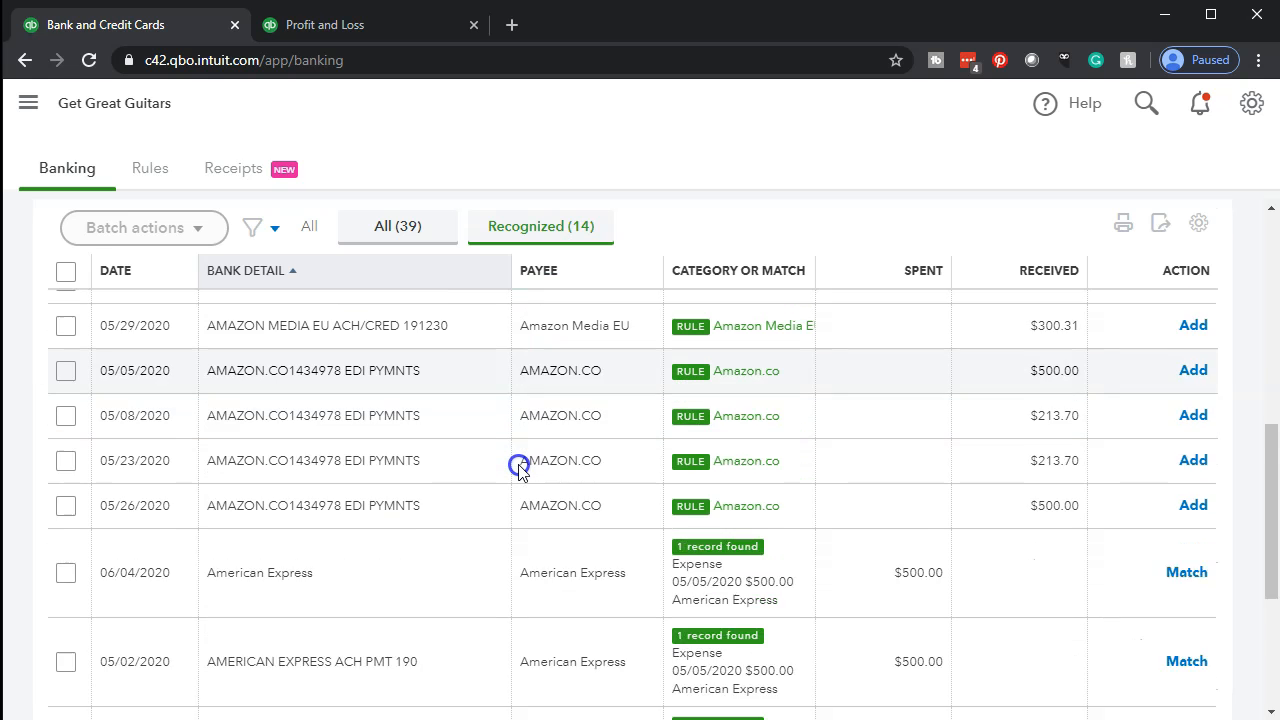
scroll(518, 470, down, 2)
scroll(518, 470, up, 3)
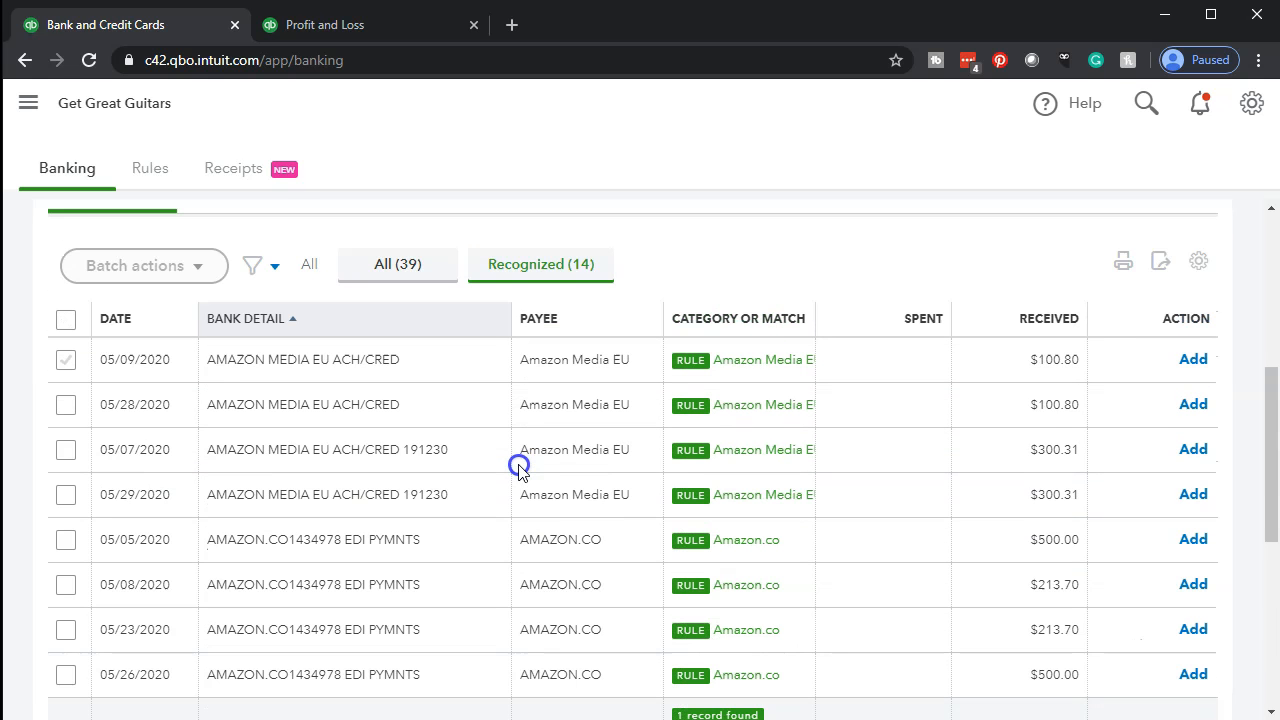
Select the four Amazon Media EU and four AMAZON.CO deposits in the full For Review list and accept them as a batch.
click(405, 265)
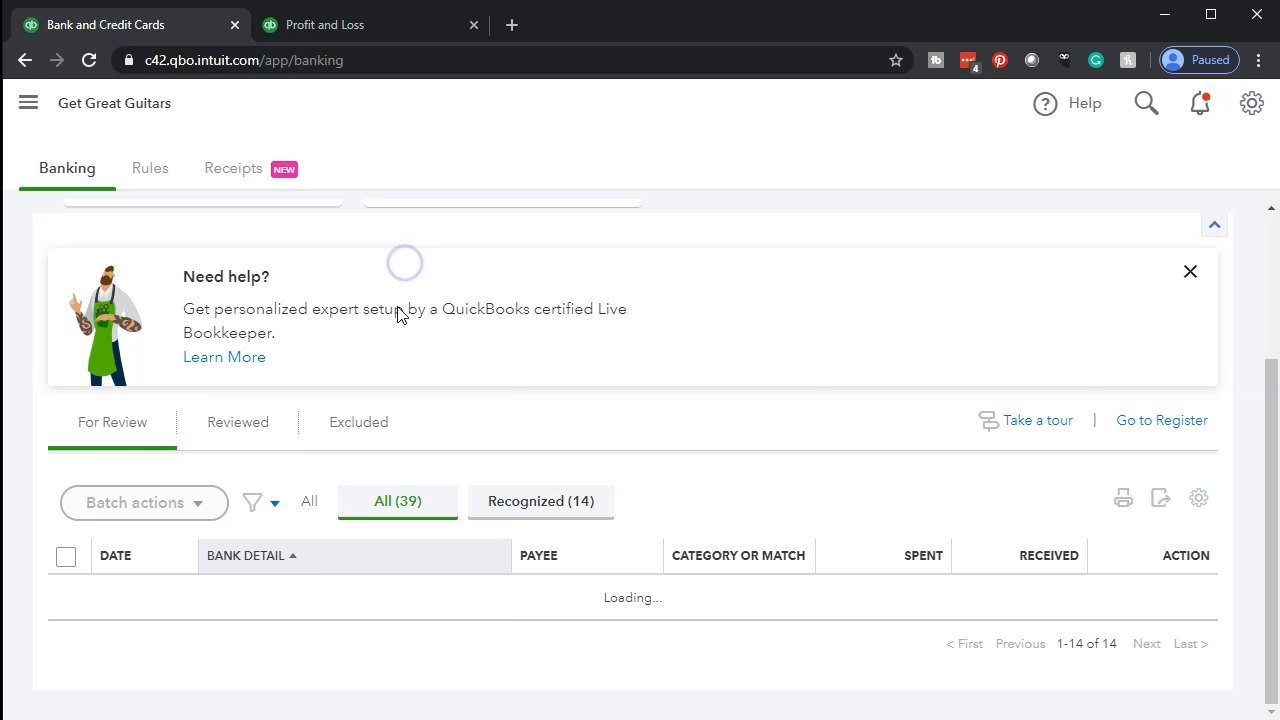
scroll(300, 450, down, 3)
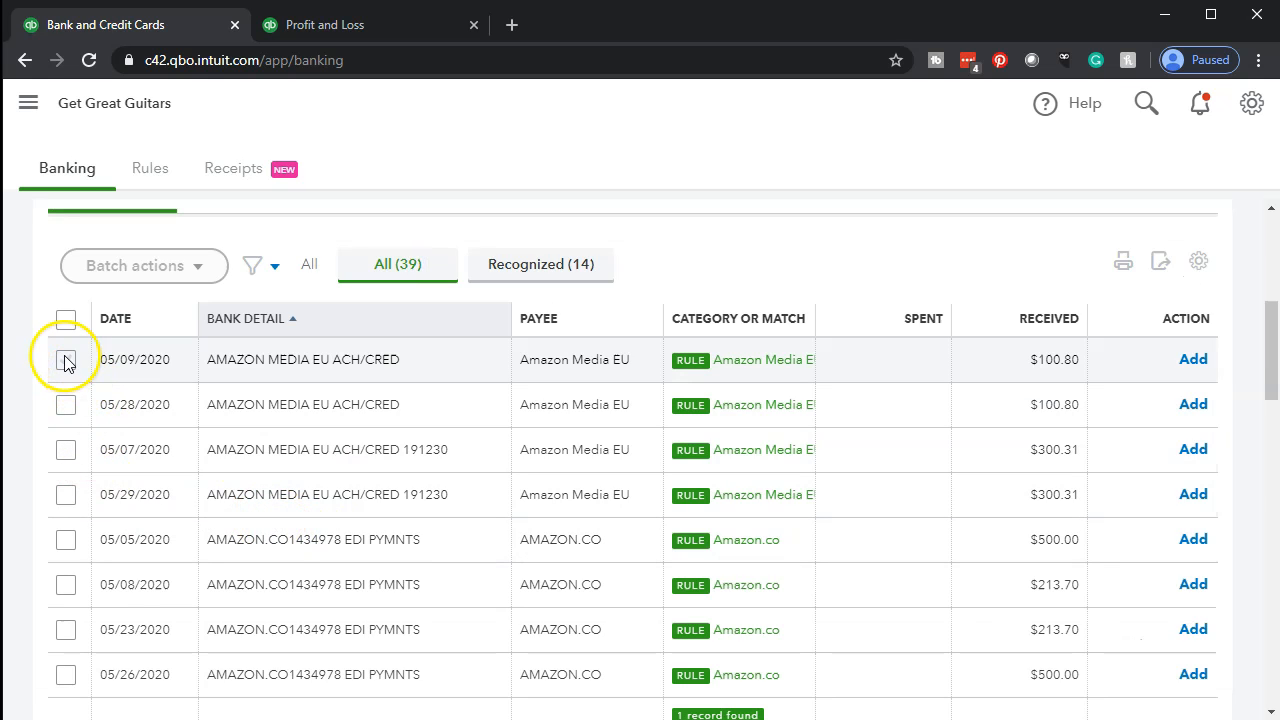
click(68, 360)
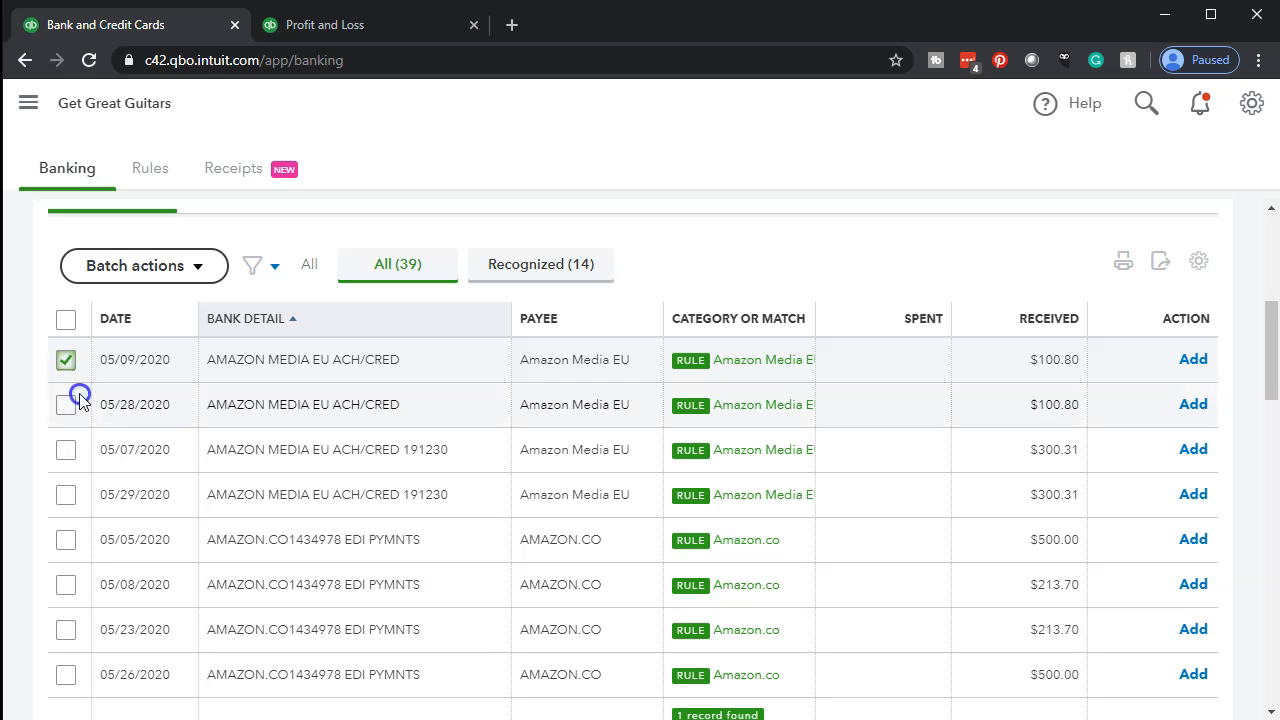
shift+click(67, 674)
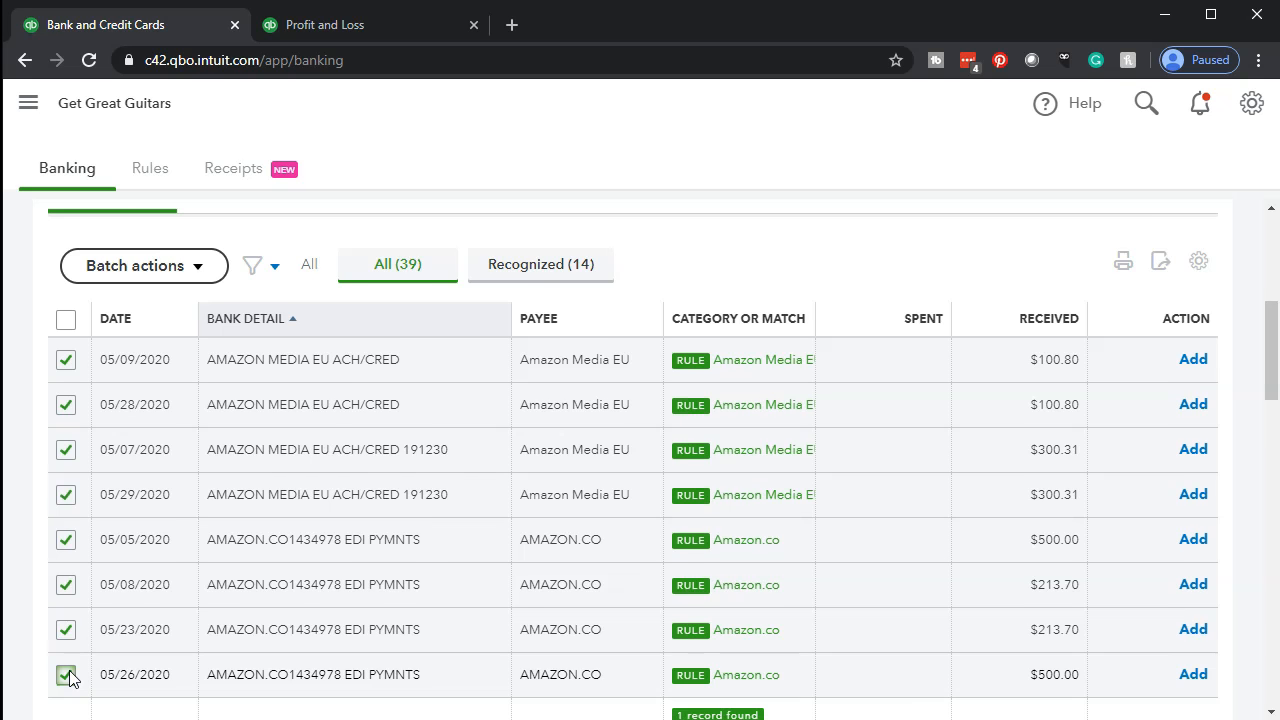
scroll(67, 677, down, 1)
scroll(75, 540, up, 1)
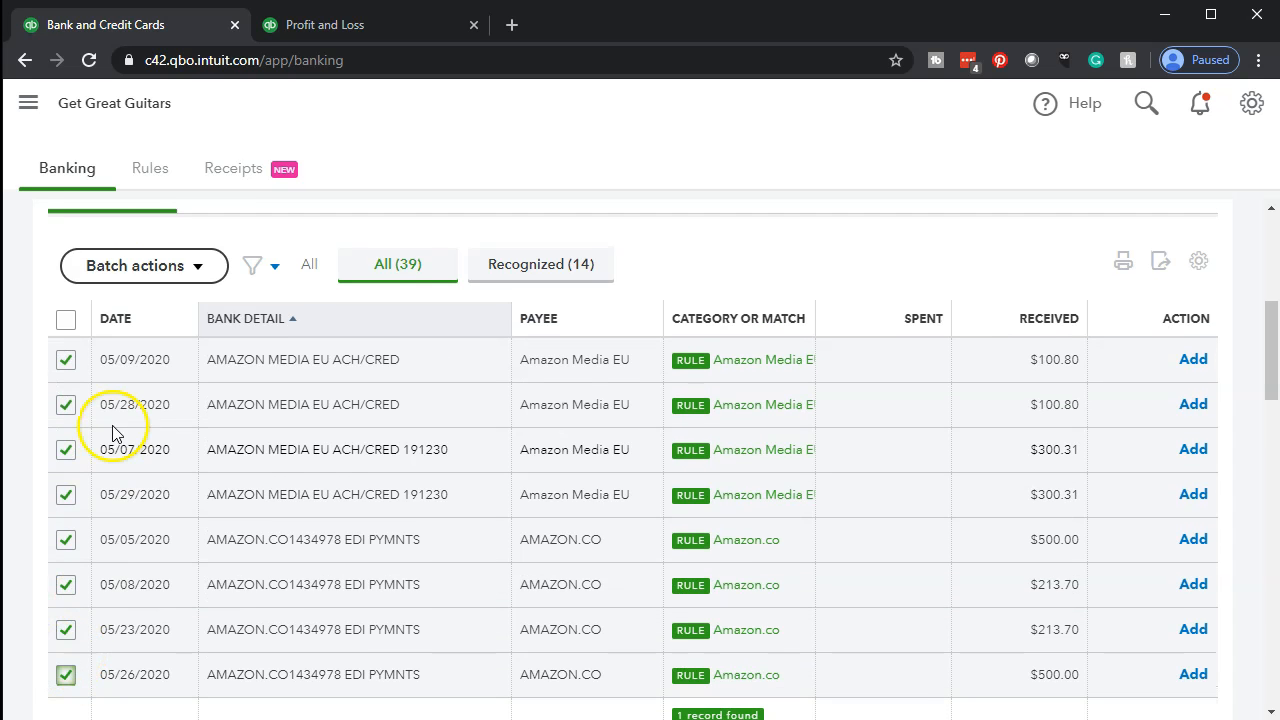
click(199, 268)
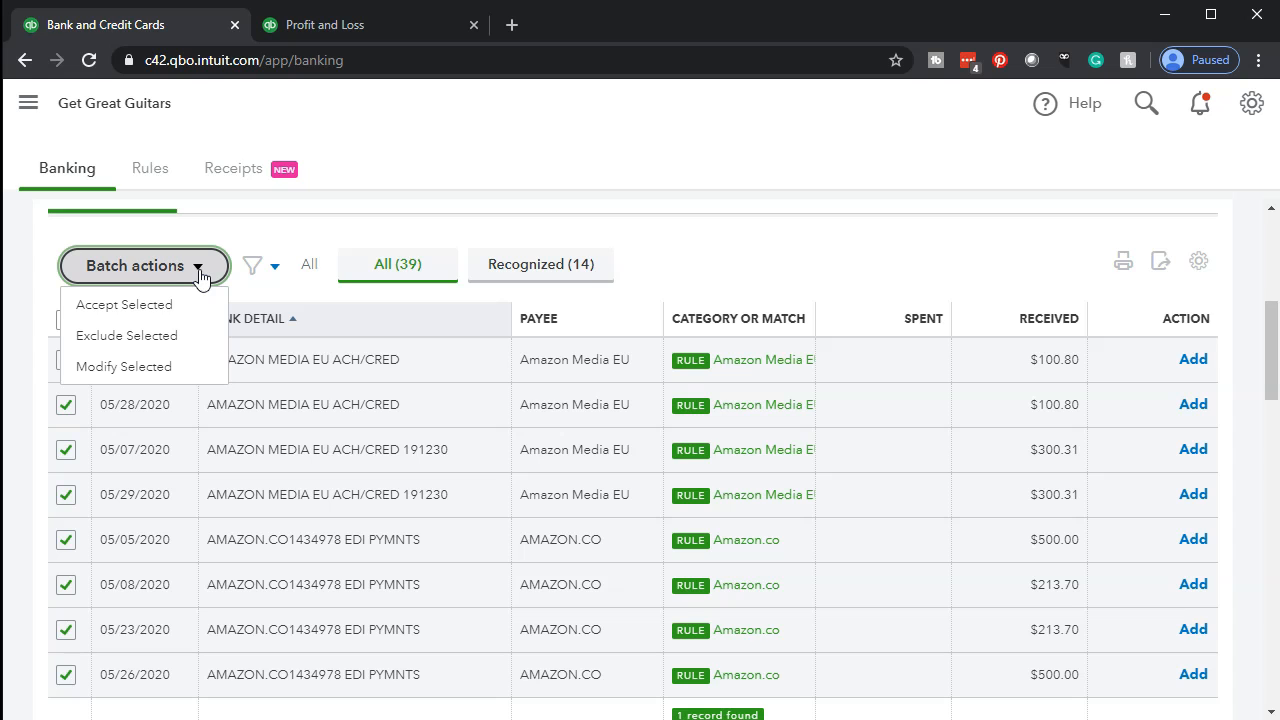
click(183, 304)
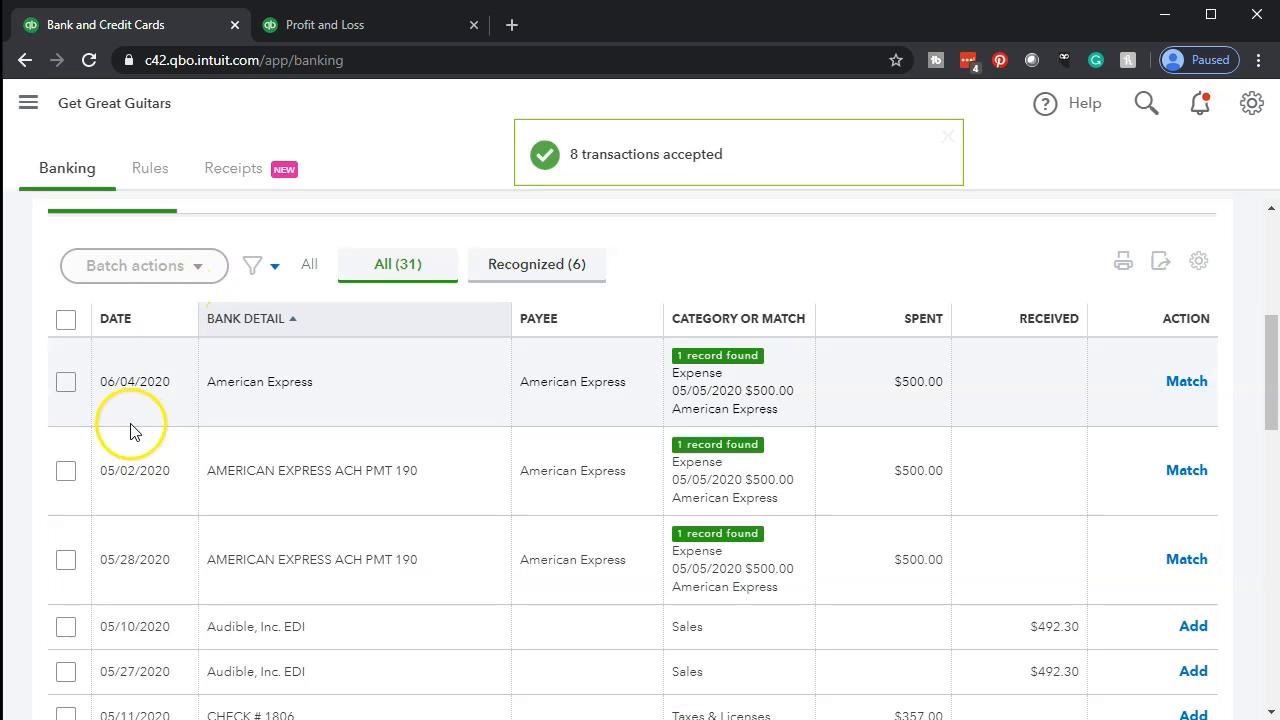
Reload the May–June 2020 Profit and Loss report and hide the navigation sidebar.
click(319, 40)
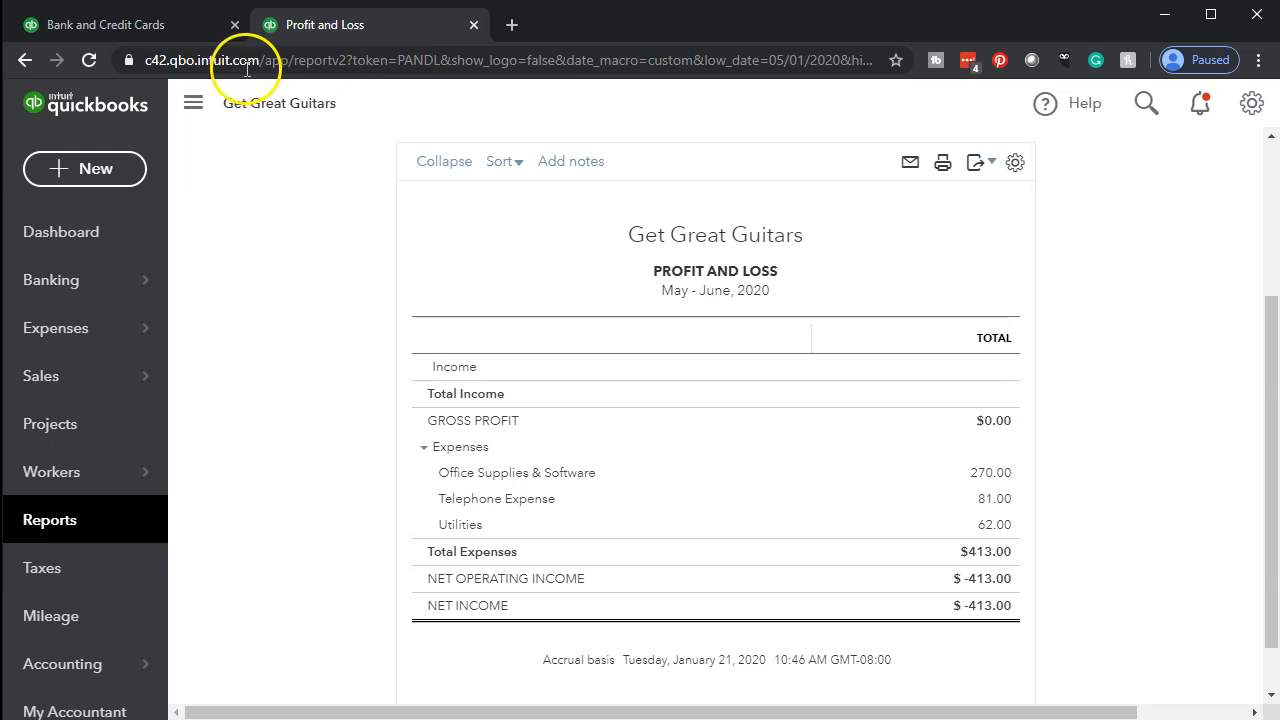
click(93, 62)
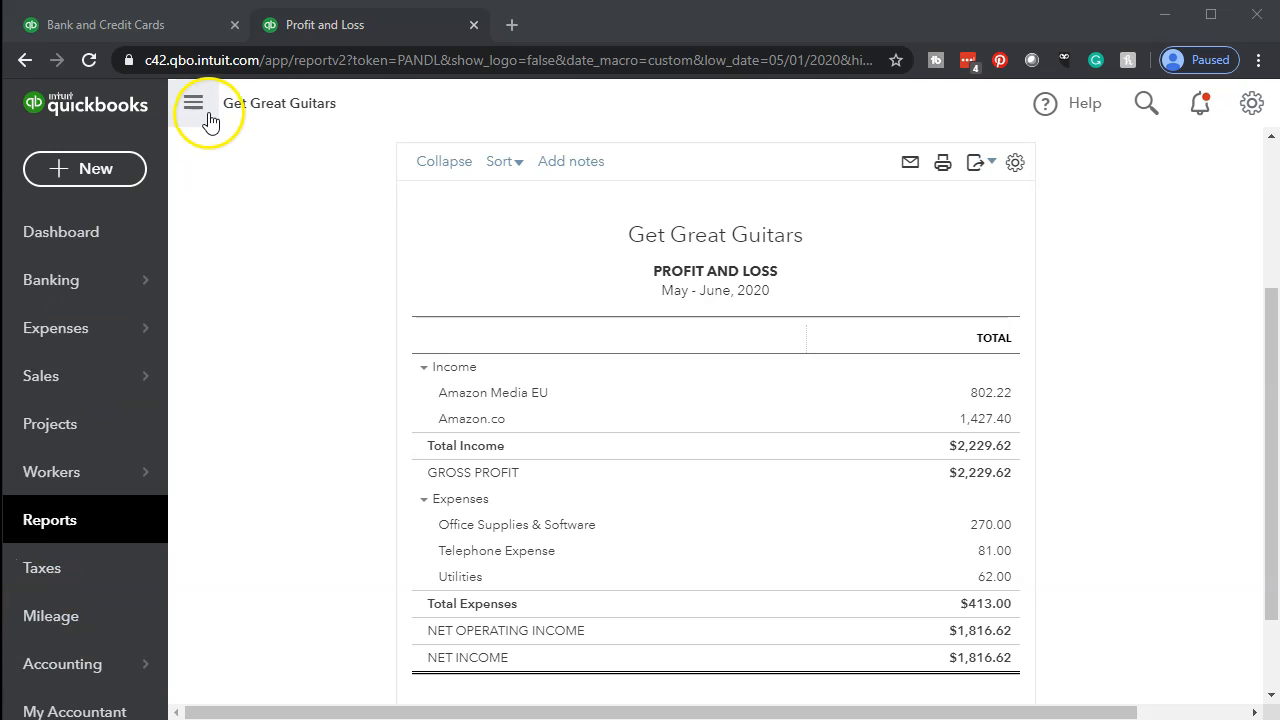
click(200, 106)
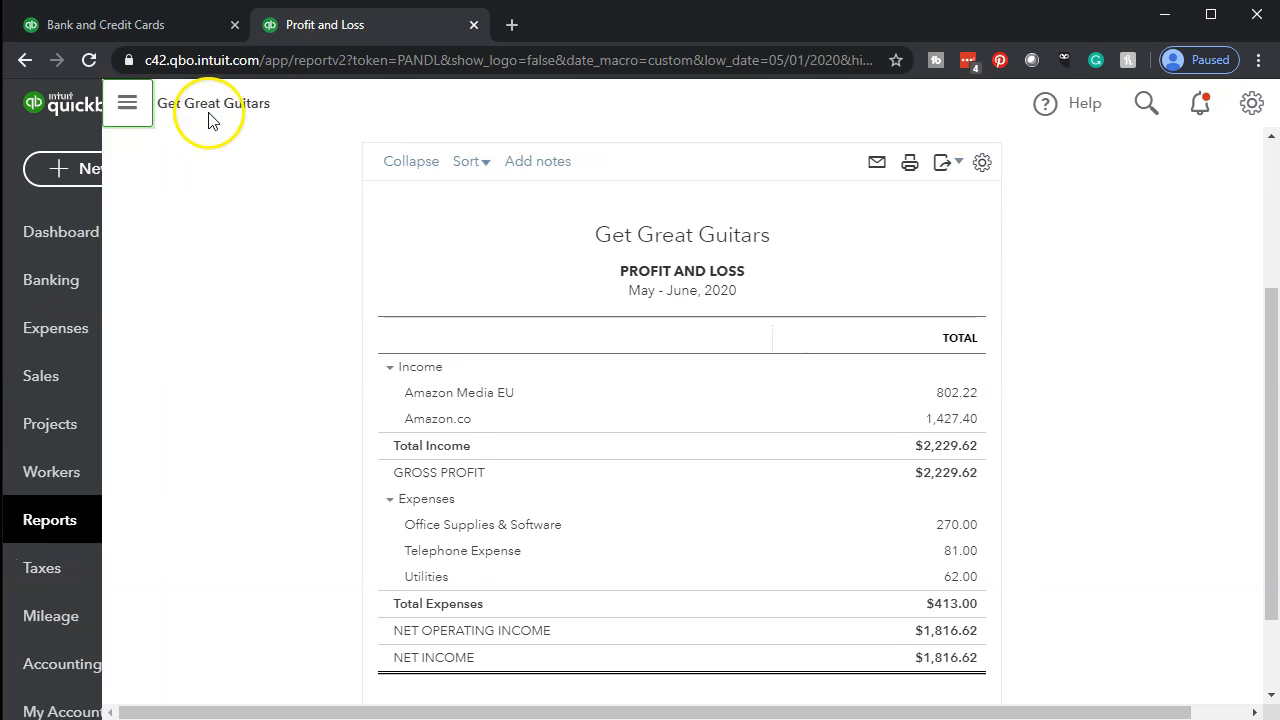
key(ctrl+plus)
key(ctrl+plus)
key(ctrl+plus)
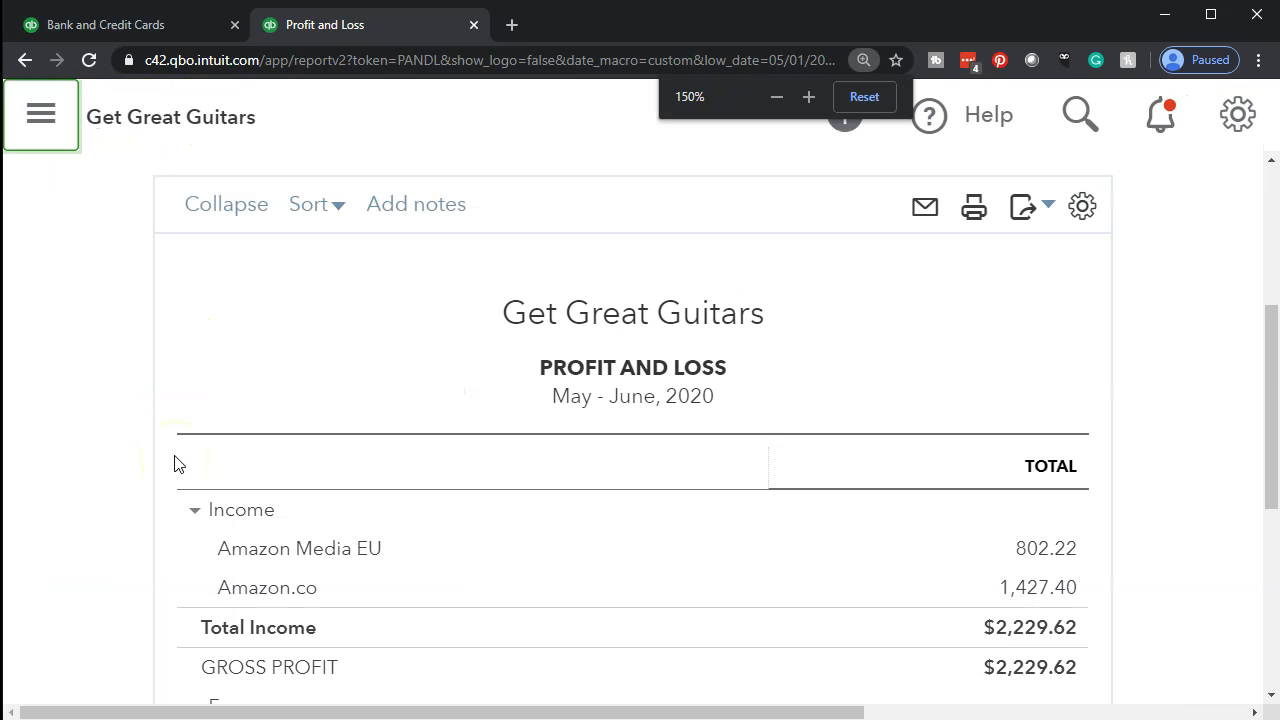
Examine the Amazon Media EU and Amazon.co income lines and their totals in the Profit and Loss report.
scroll(174, 460, down, 4)
scroll(229, 366, up, 2)
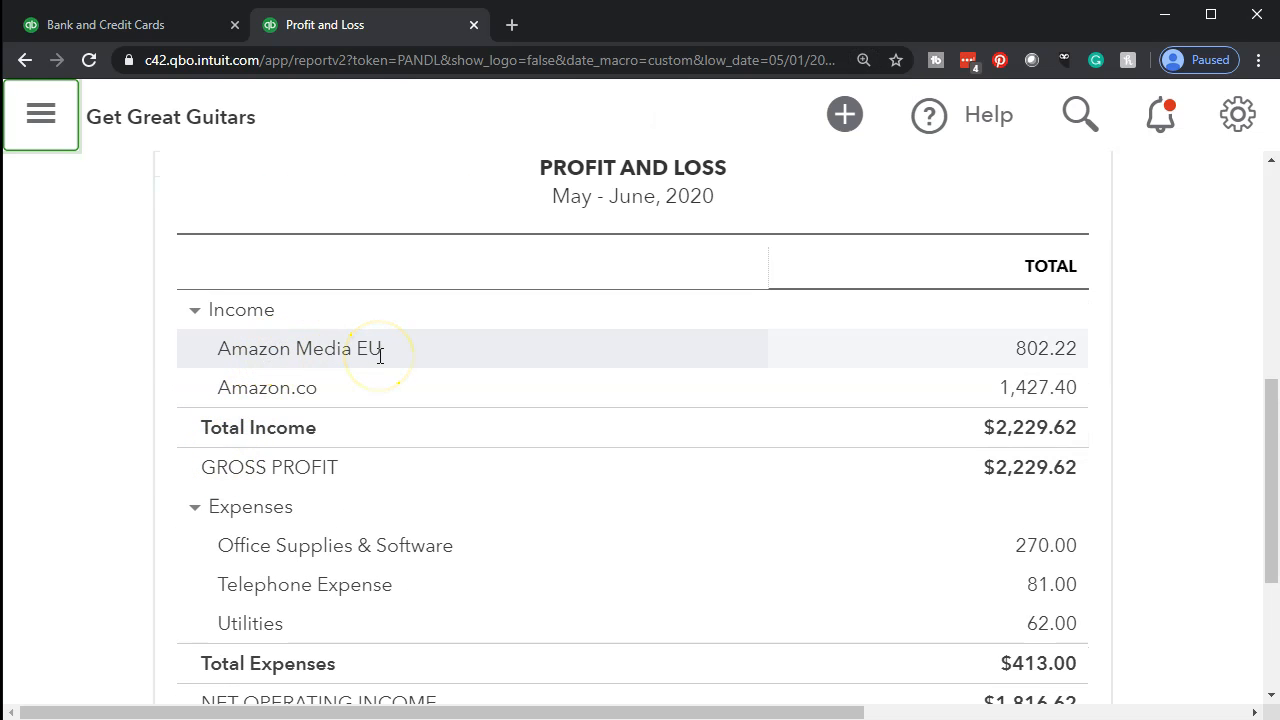
click(1046, 382)
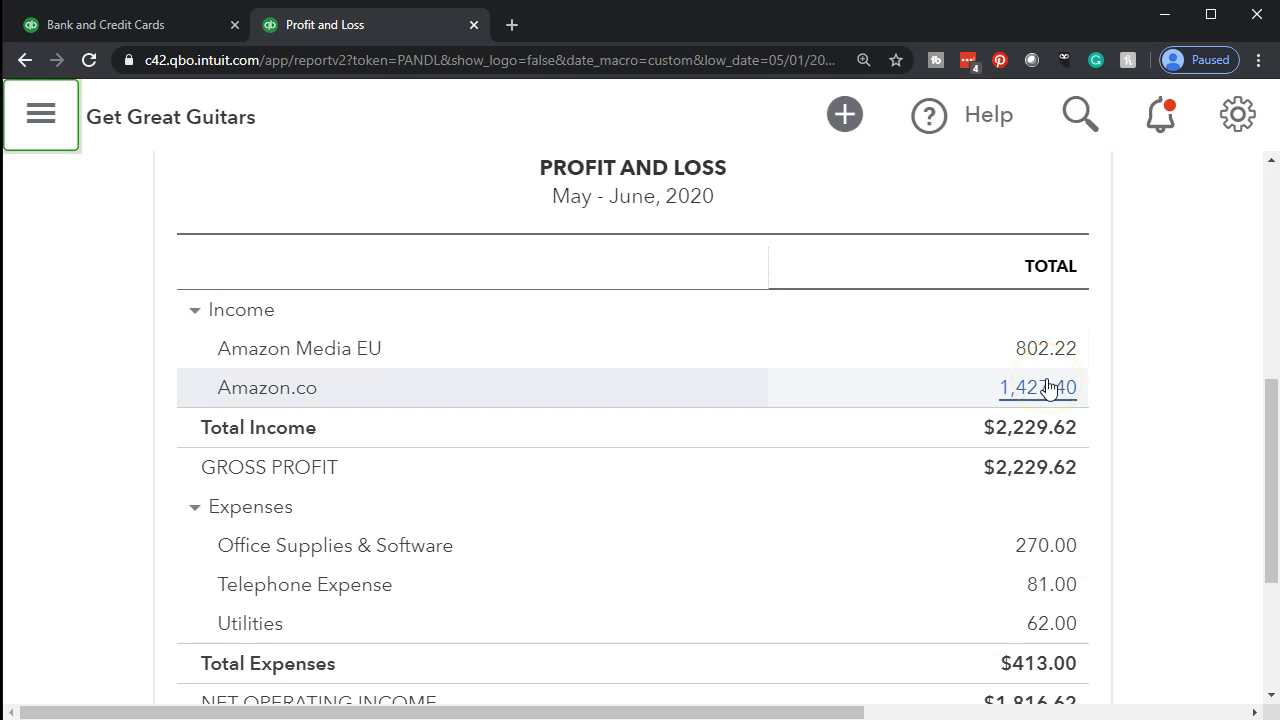
click(1083, 390)
click(1065, 355)
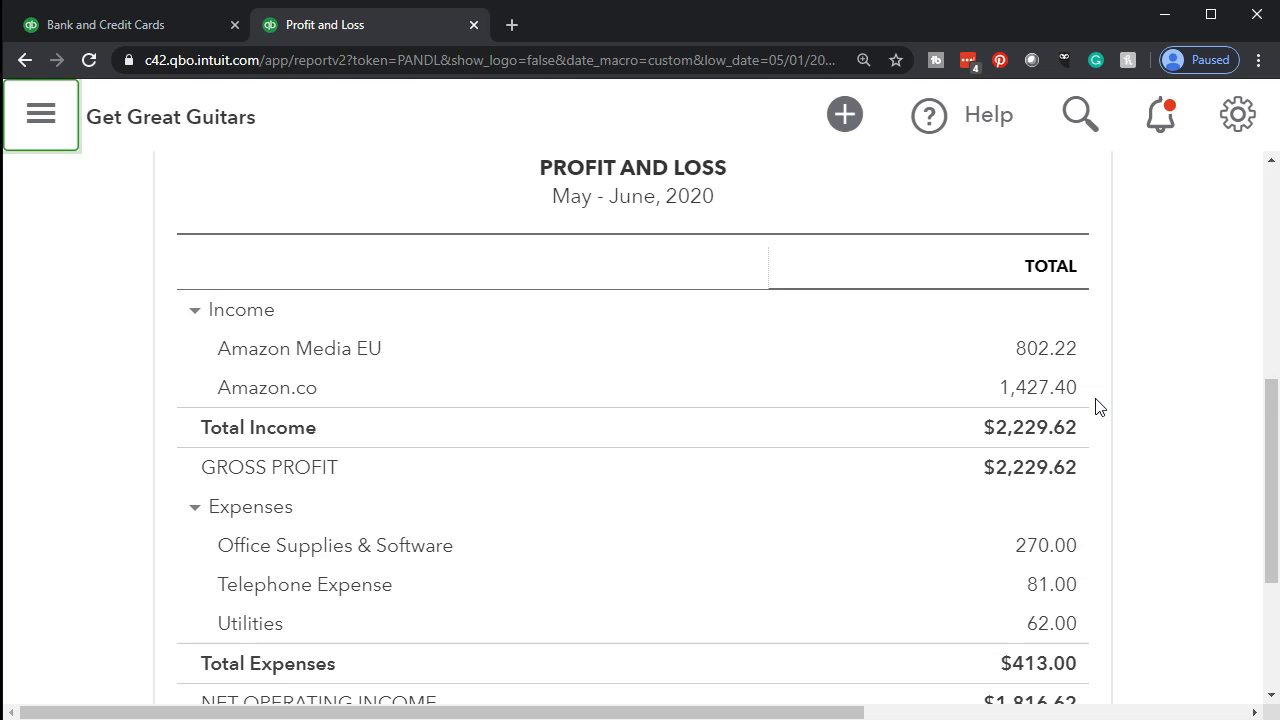
click(363, 372)
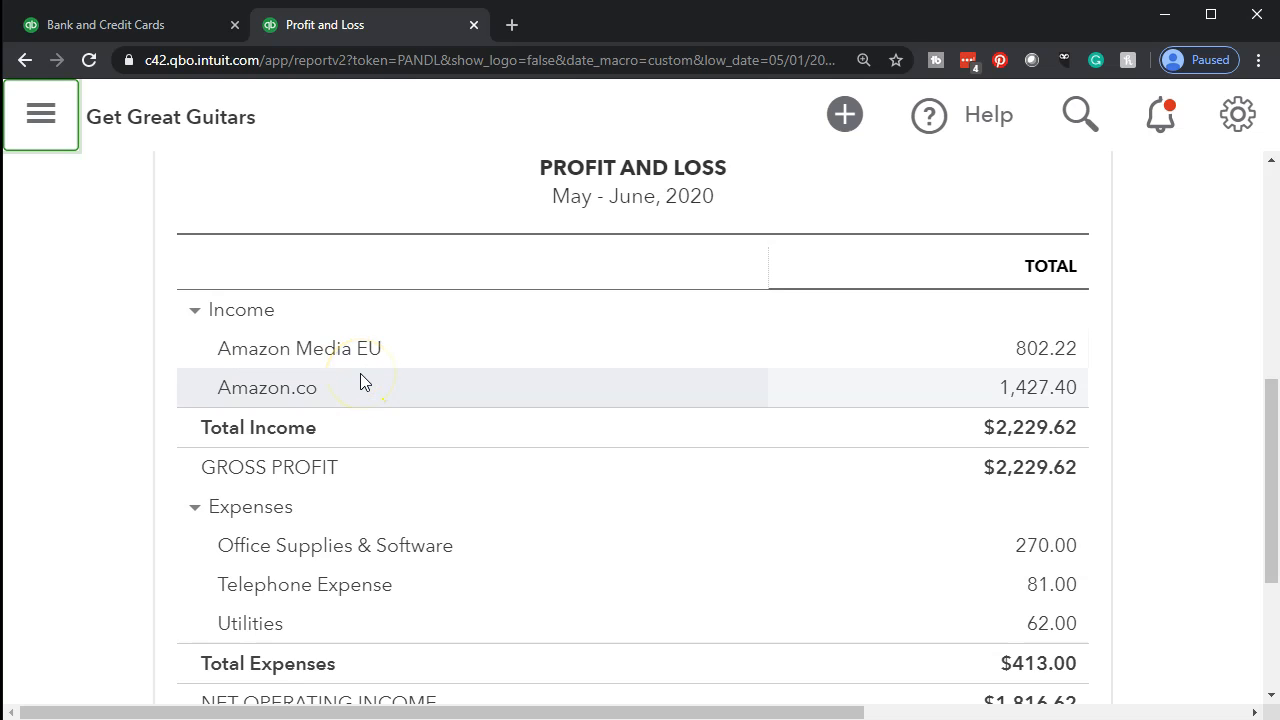